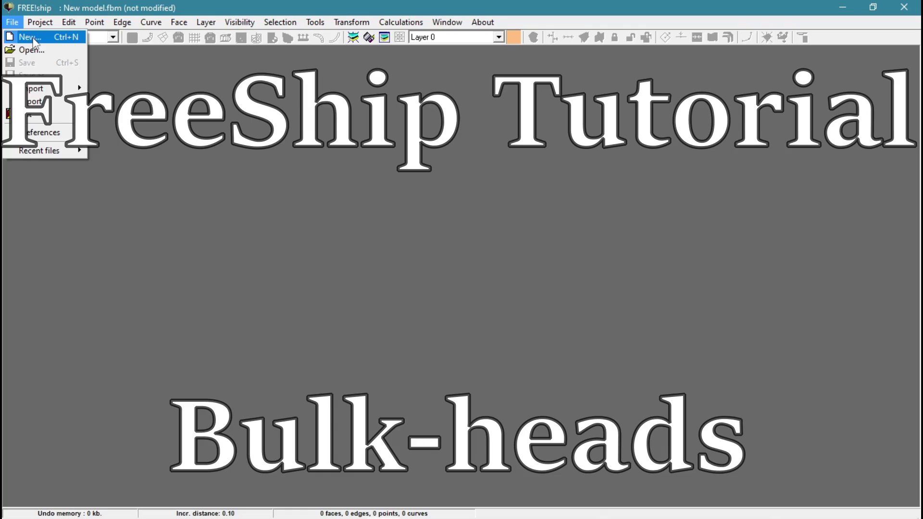
Step: Create a new hull model with the default 6 longitudinal and 5 vertical points, length 12, beam 3.7 and draft 0.5 meters
{"action": "left_click", "coordinate": [34, 38]}
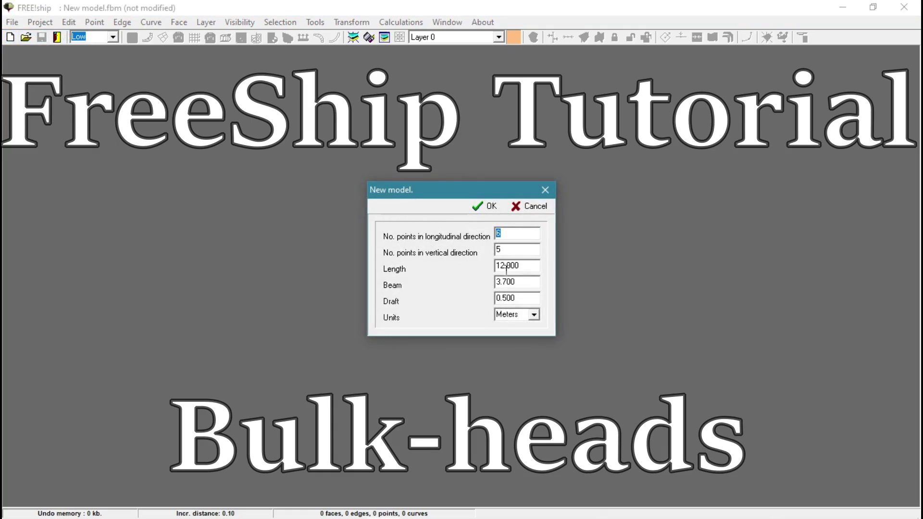
{"action": "left_click", "coordinate": [491, 207]}
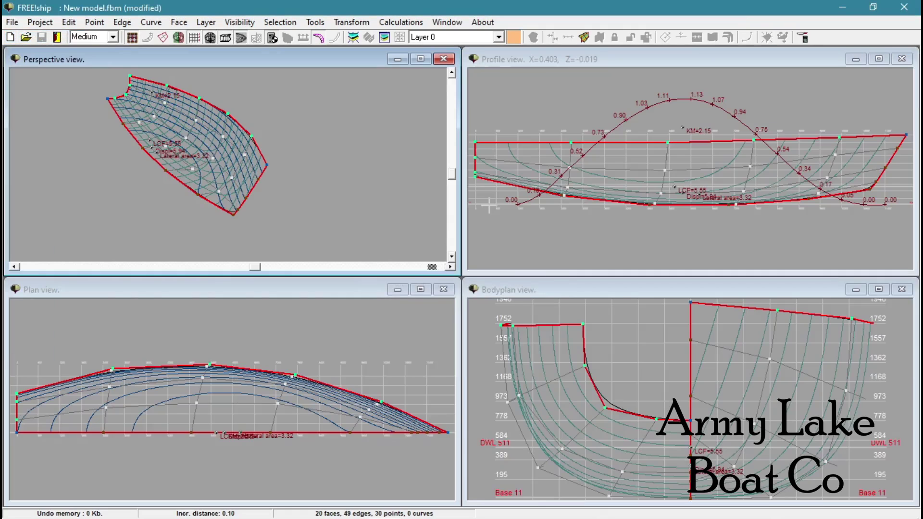
{"action": "left_click_drag", "start_coordinate": [255, 268], "coordinate": [343, 270]}
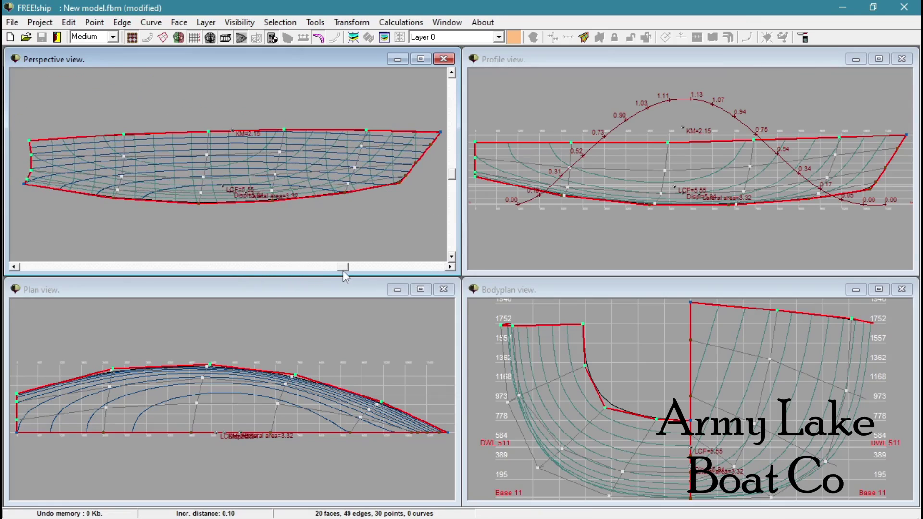
Step: Create a new hull model with 6 longitudinal and 3 vertical points, discarding the current model without saving
{"action": "left_click", "coordinate": [12, 23]}
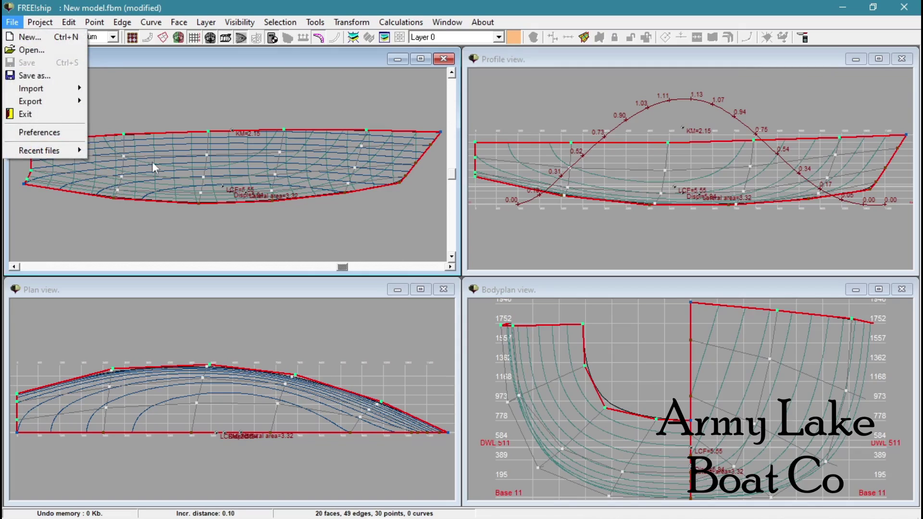
{"action": "left_click", "coordinate": [29, 37]}
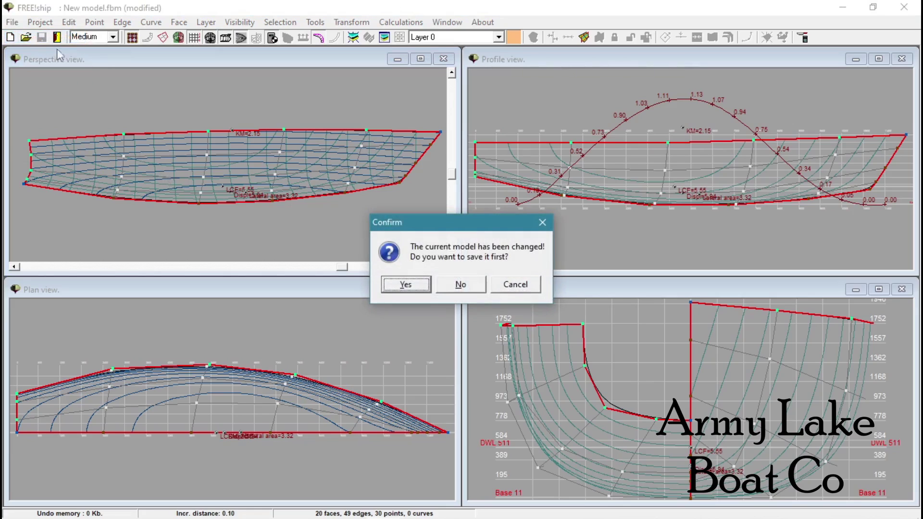
{"action": "left_click", "coordinate": [456, 287]}
{"action": "key", "text": "Tab"}
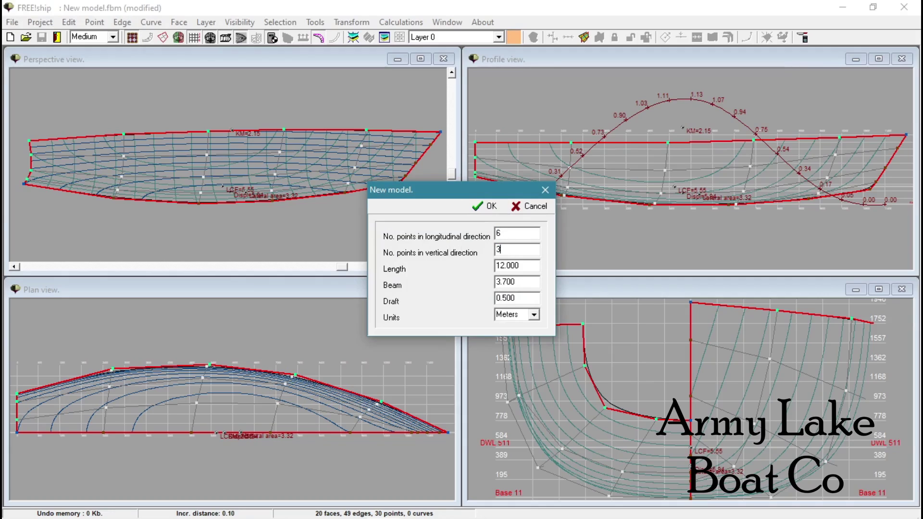
{"action": "type", "text": "3"}
{"action": "left_click", "coordinate": [486, 206]}
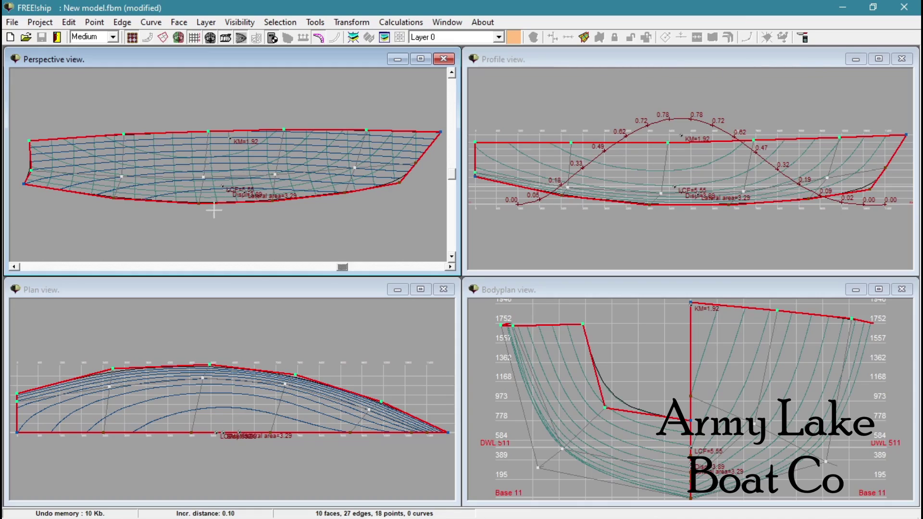
Step: Show both sides of the hull to view it from several angles, then return to the half-hull display
{"action": "left_click", "coordinate": [178, 37]}
{"action": "left_click_drag", "start_coordinate": [342, 270], "coordinate": [225, 273]}
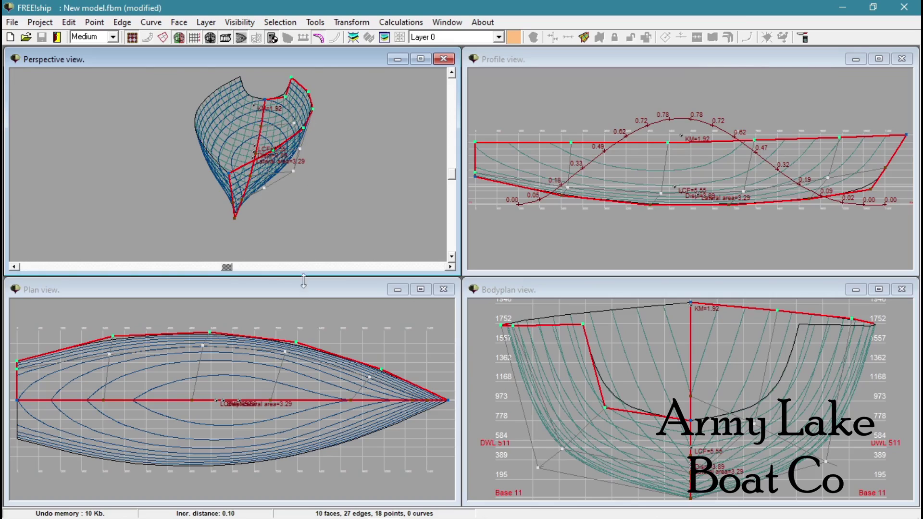
{"action": "left_click_drag", "start_coordinate": [229, 270], "coordinate": [288, 272]}
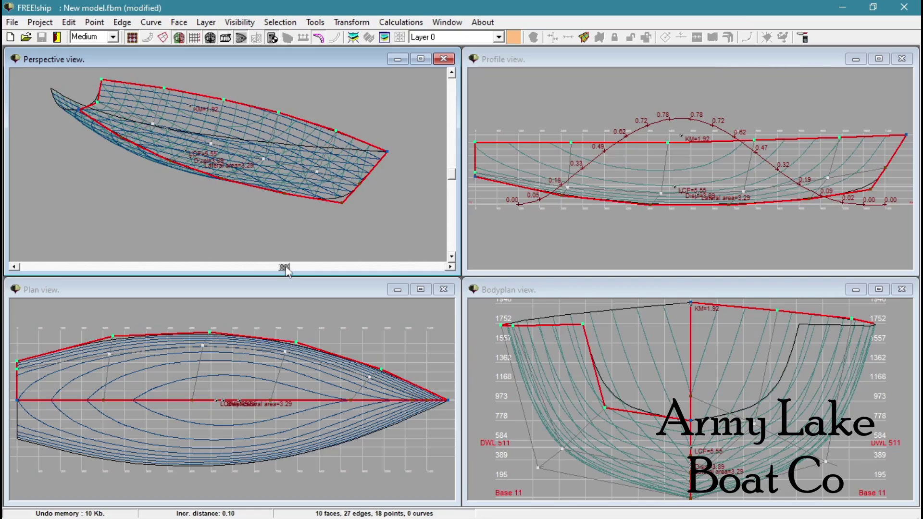
{"action": "left_click", "coordinate": [179, 38]}
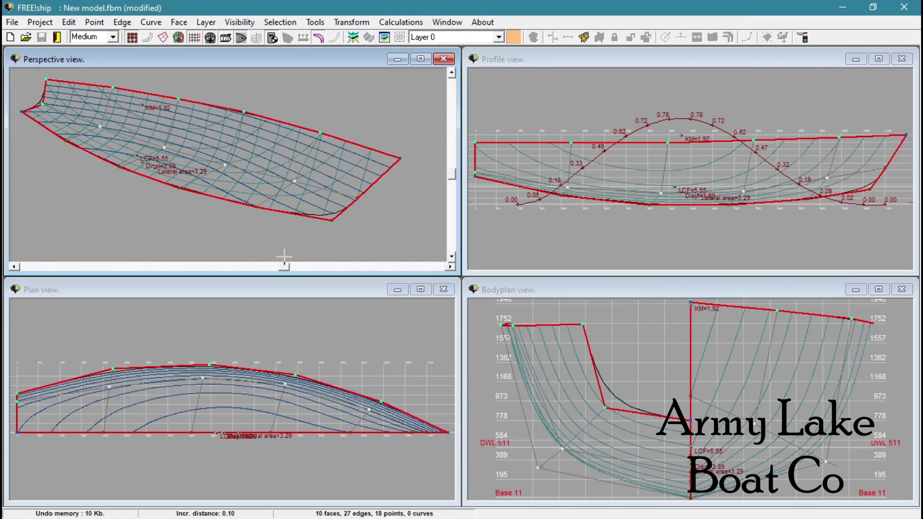
Step: Select the keel, middle and sheer control points of the first column forward of the transom
{"action": "left_click_drag", "start_coordinate": [285, 267], "coordinate": [362, 267]}
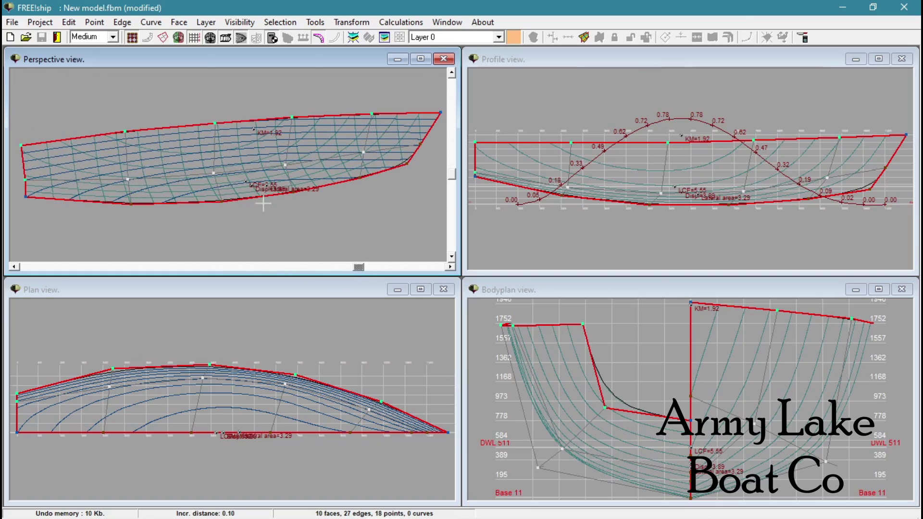
{"action": "left_click", "coordinate": [131, 204]}
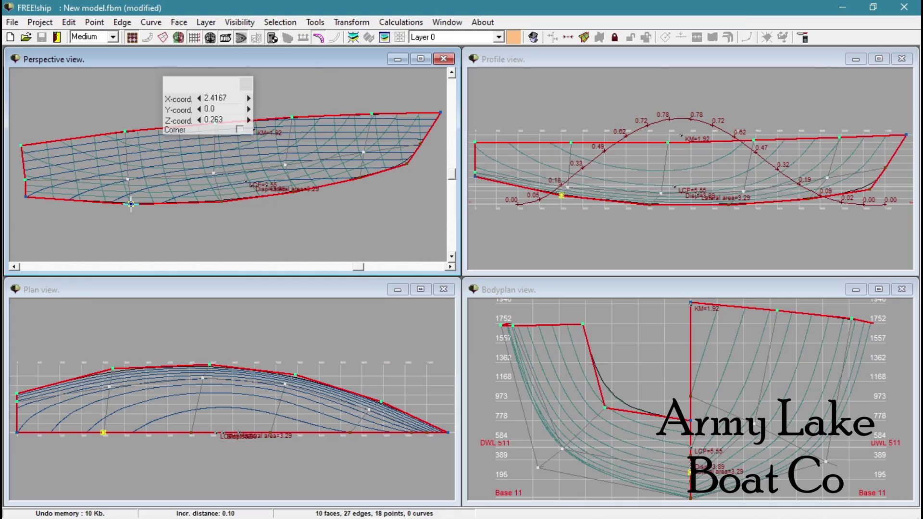
{"action": "left_click", "coordinate": [127, 178]}
{"action": "left_click", "coordinate": [125, 131]}
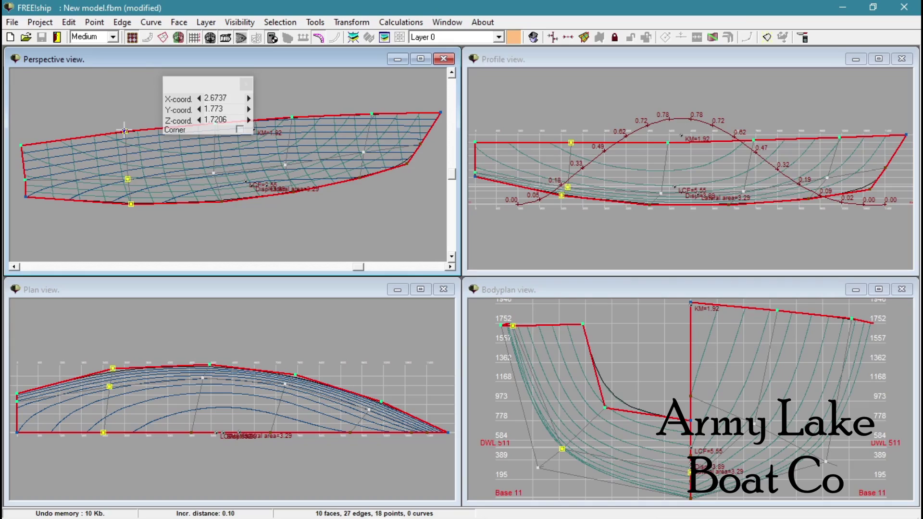
Step: Shade the perspective view and hide the station, buttock and waterline curves on the hull
{"action": "right_click", "coordinate": [331, 221]}
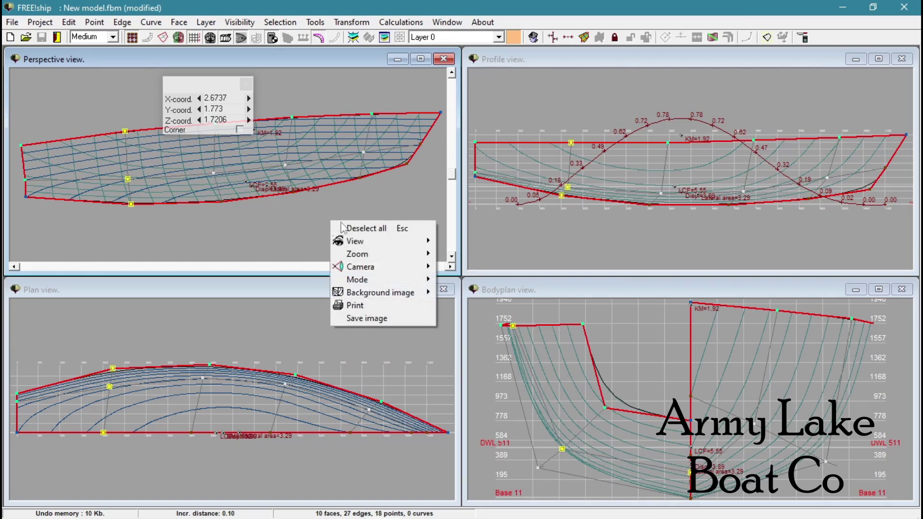
{"action": "mouse_move", "coordinate": [380, 279]}
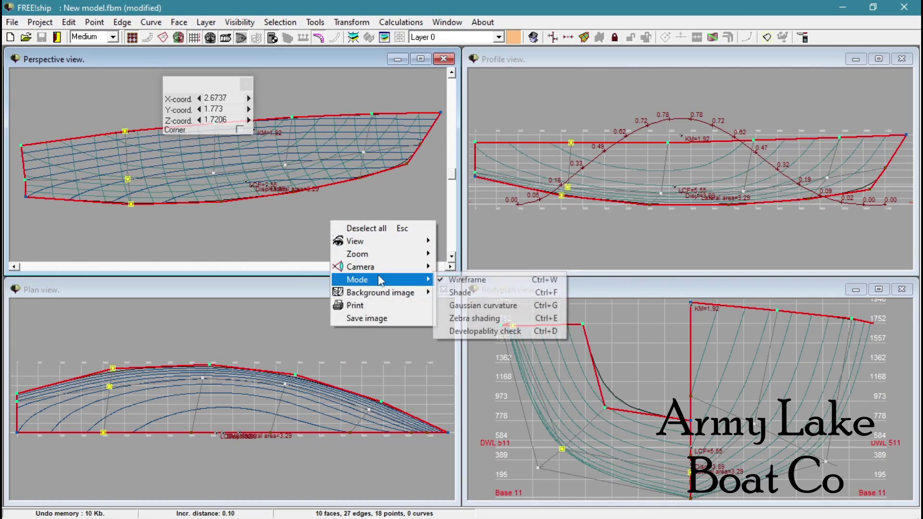
{"action": "left_click", "coordinate": [472, 294]}
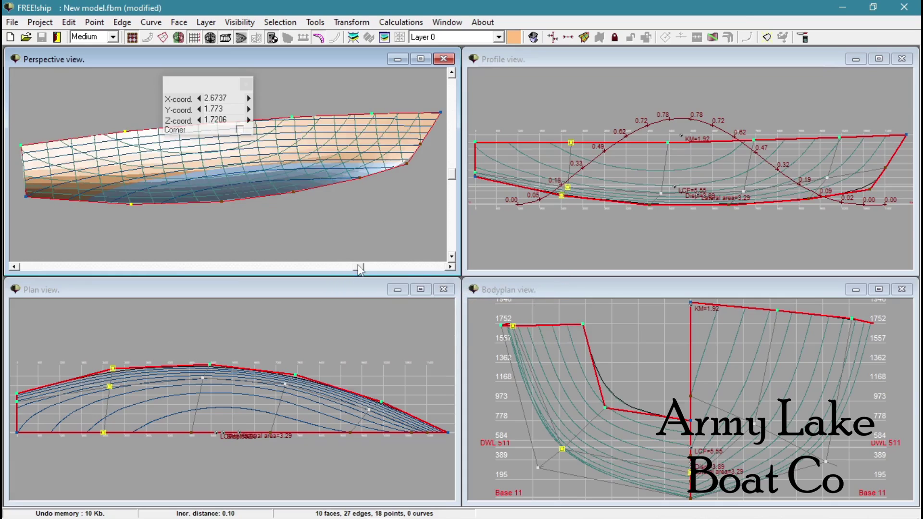
{"action": "left_click_drag", "start_coordinate": [360, 268], "coordinate": [173, 272]}
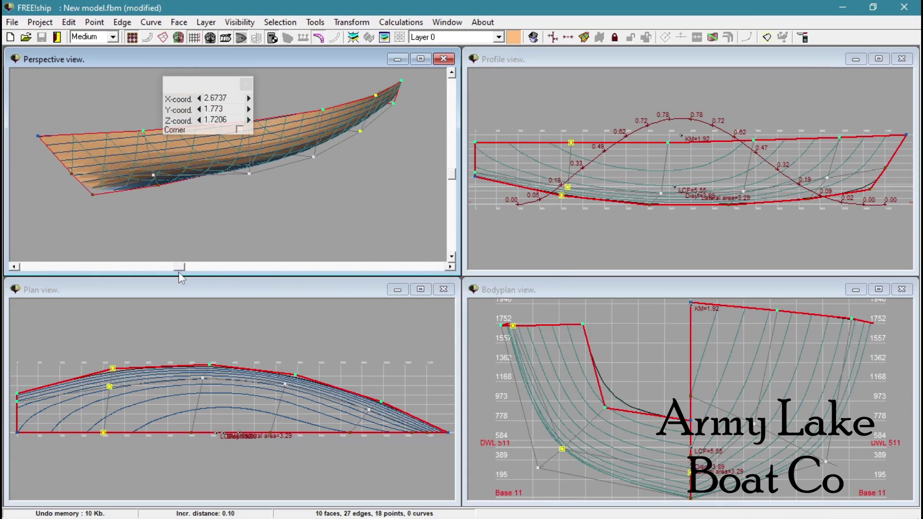
{"action": "left_click", "coordinate": [209, 38]}
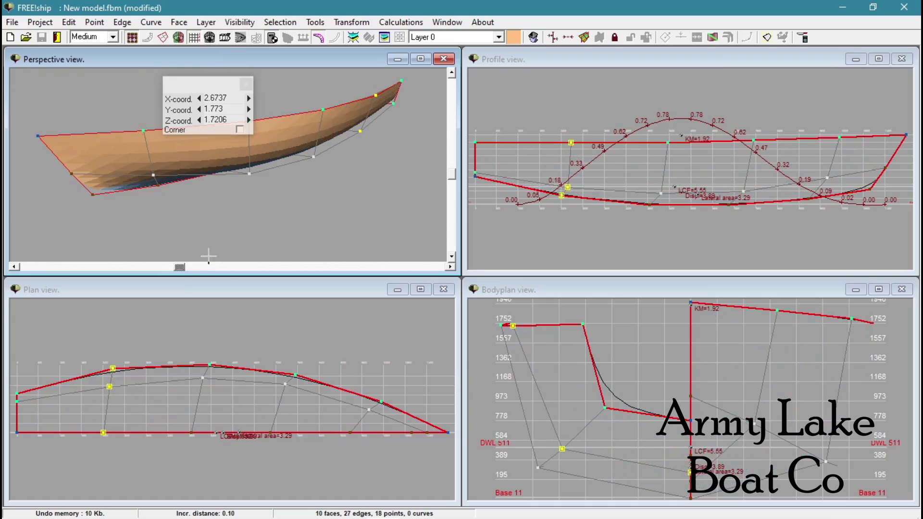
{"action": "mouse_move", "coordinate": [185, 267]}
{"action": "left_mouse_down"}
{"action": "mouse_move", "coordinate": [153, 271]}
{"action": "mouse_move", "coordinate": [321, 269]}
{"action": "left_mouse_up"}
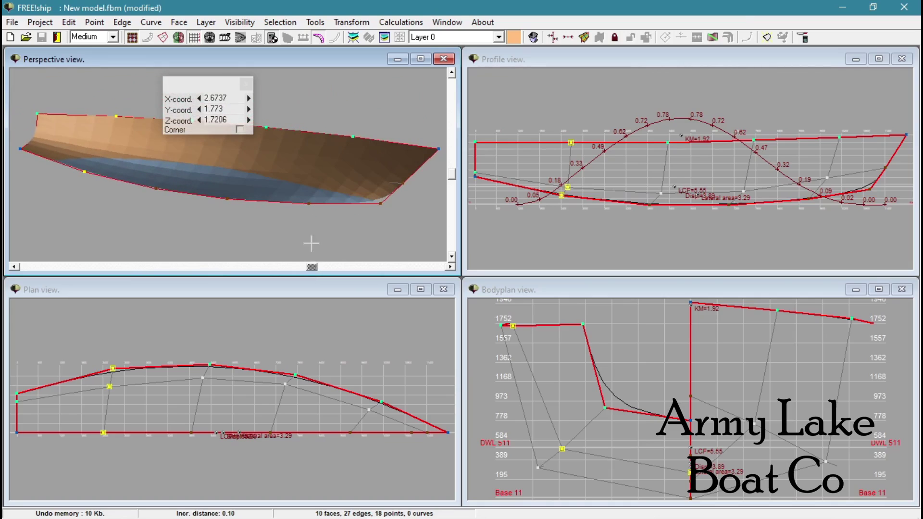
Step: Return the perspective view to wireframe and create a new face from the three selected control points
{"action": "right_click", "coordinate": [201, 214]}
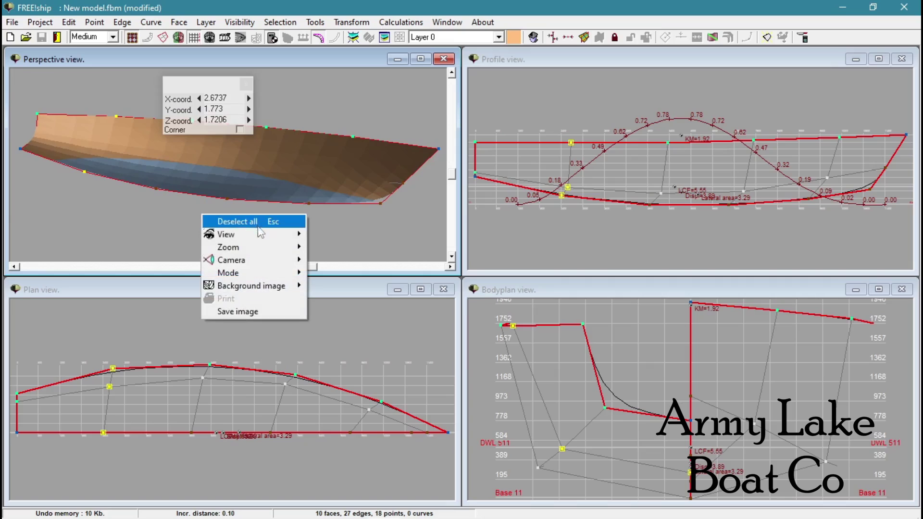
{"action": "mouse_move", "coordinate": [288, 273]}
{"action": "left_click", "coordinate": [332, 273]}
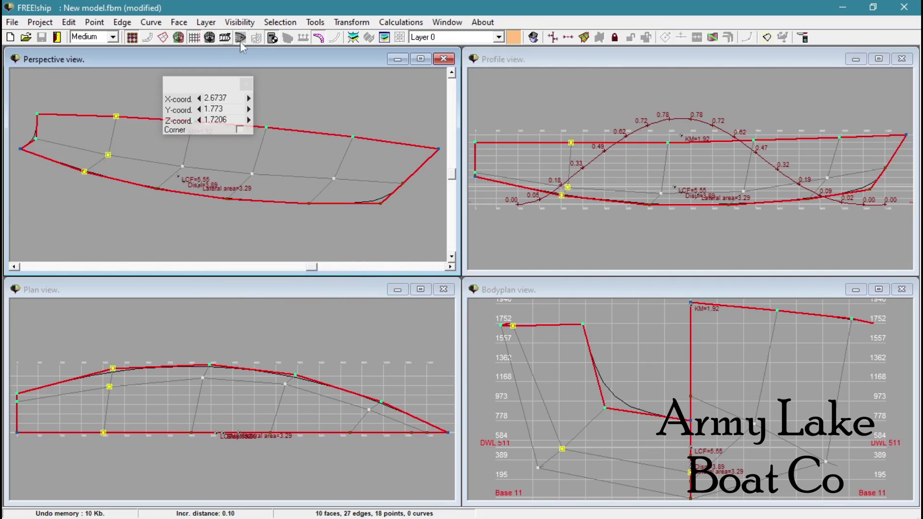
{"action": "left_click", "coordinate": [179, 27]}
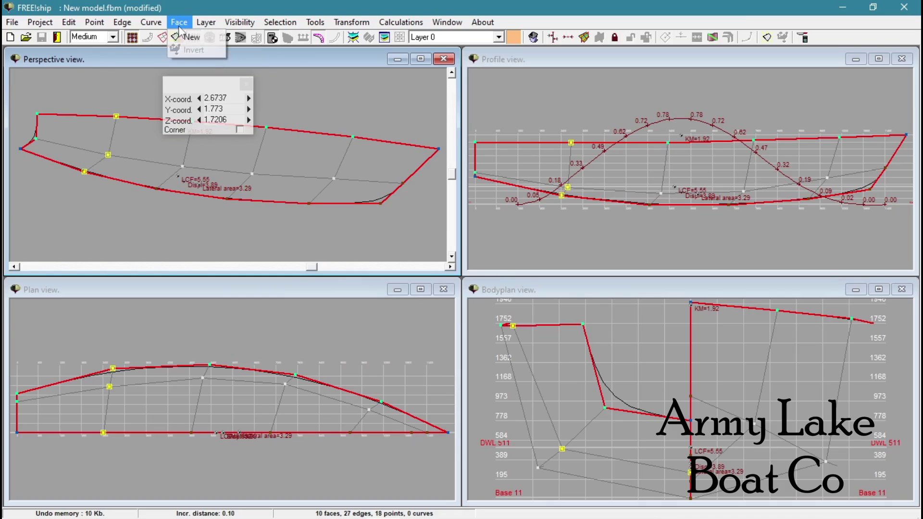
{"action": "left_click", "coordinate": [188, 37]}
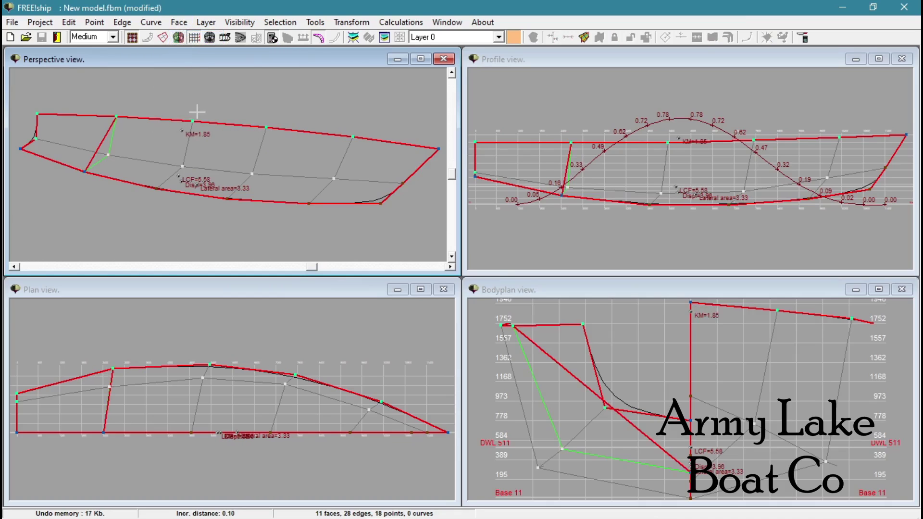
Step: Insert a point on the new face's straight edge between keel and sheer, and set its Y-coordinate to 0
{"action": "left_click", "coordinate": [99, 141]}
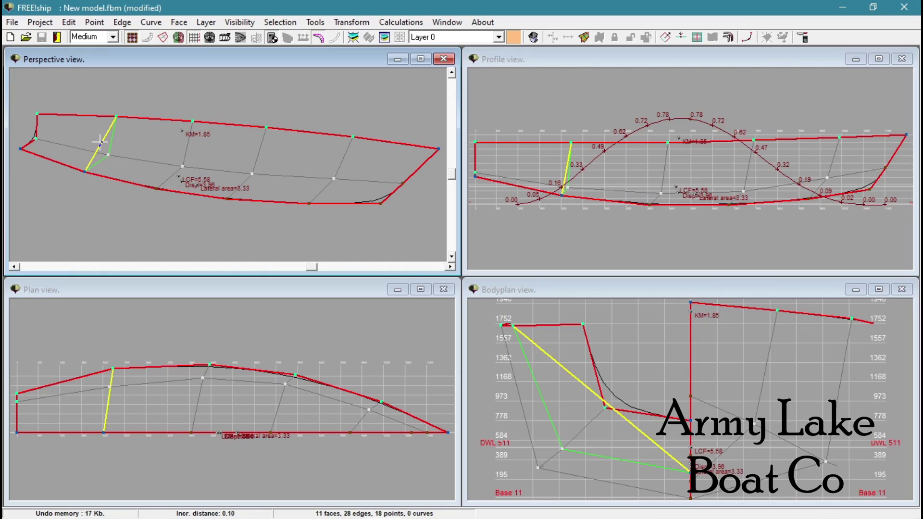
{"action": "left_click", "coordinate": [683, 38]}
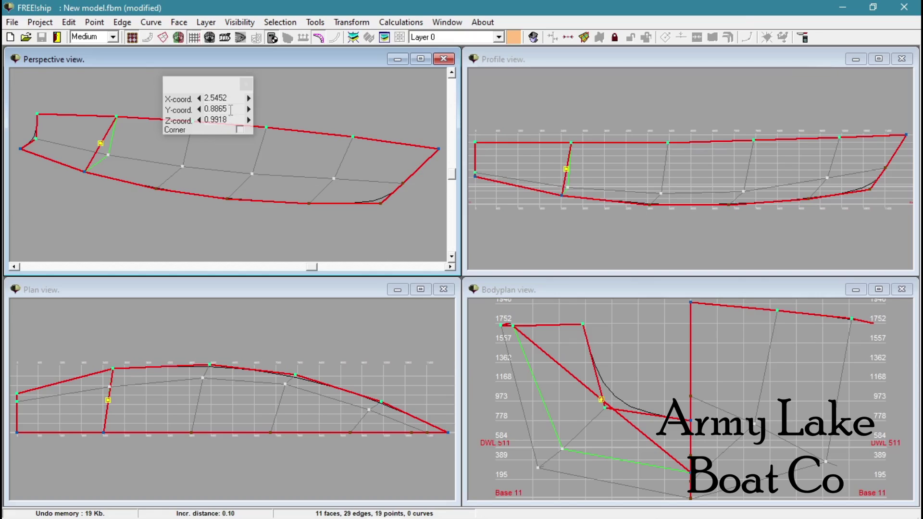
{"action": "left_click", "coordinate": [231, 111]}
{"action": "type", "text": "0"}
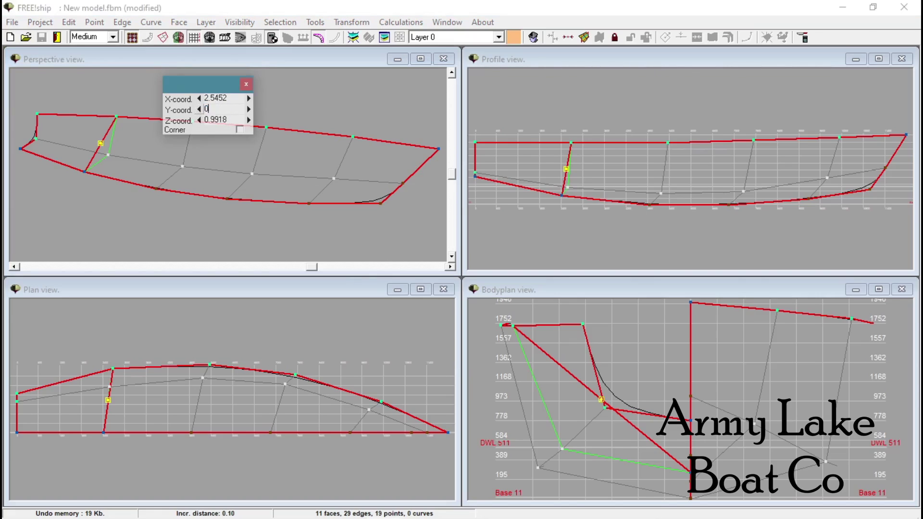
{"action": "key", "text": "Return"}
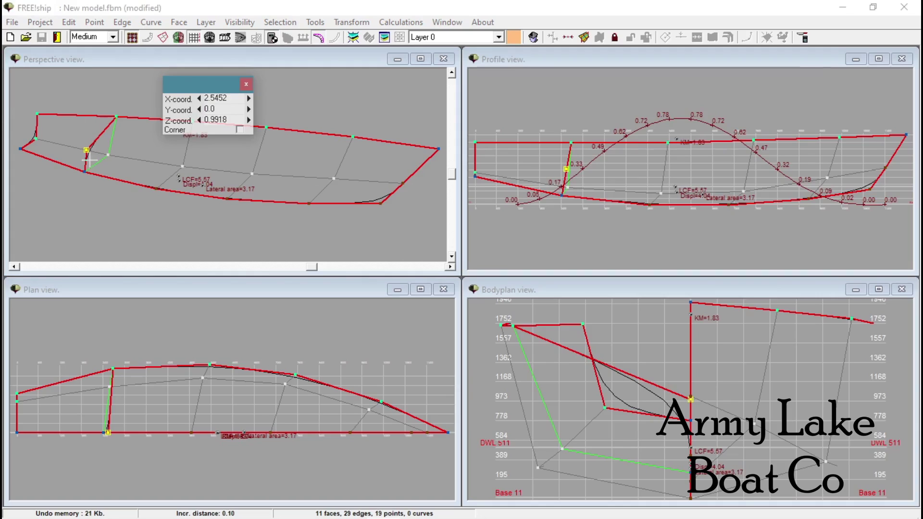
Step: Set the inserted centreline point's Z-coordinate to 1.773 and make it a corner point
{"action": "left_click", "coordinate": [116, 116]}
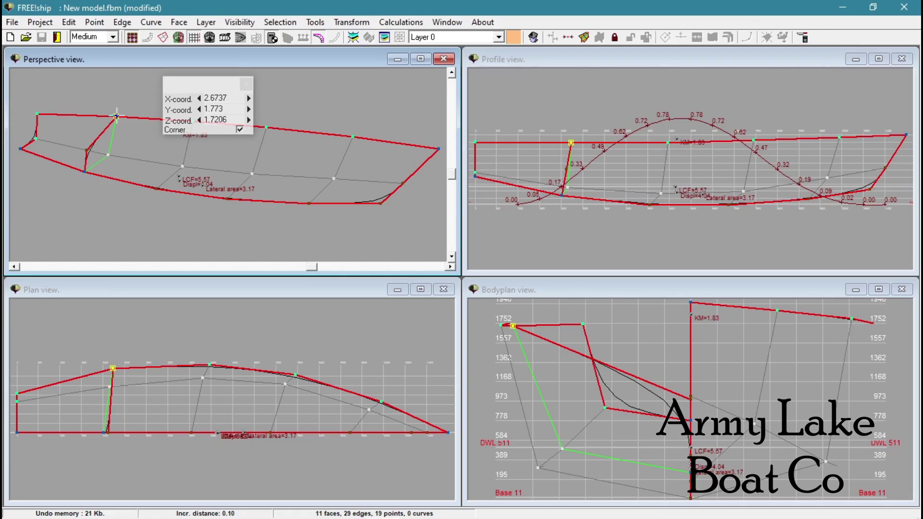
{"action": "left_click", "coordinate": [86, 150]}
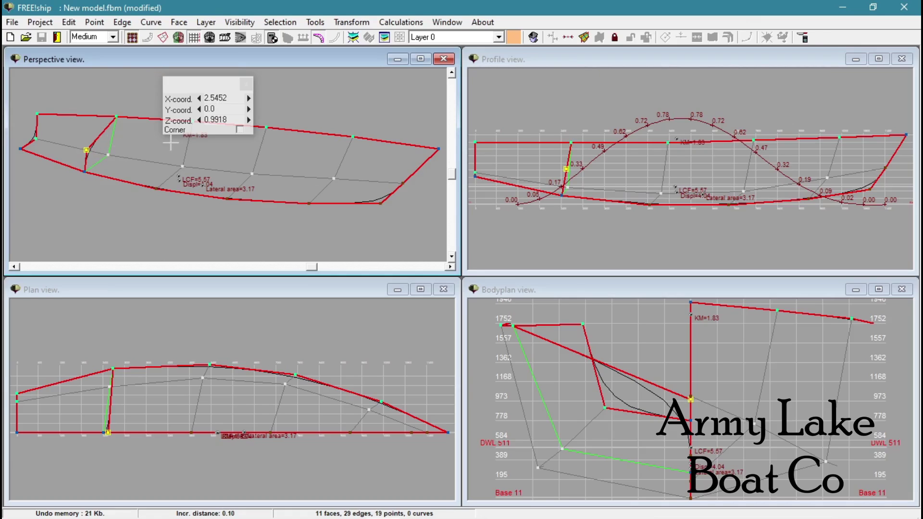
{"action": "left_click", "coordinate": [220, 109]}
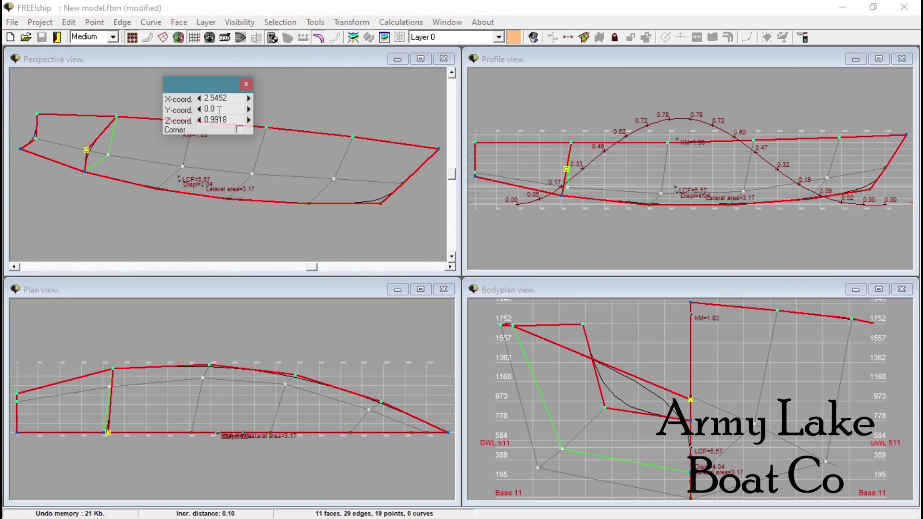
{"action": "left_click_drag", "start_coordinate": [228, 119], "coordinate": [192, 119]}
{"action": "type", "text": "1.773"}
{"action": "key", "text": "Return"}
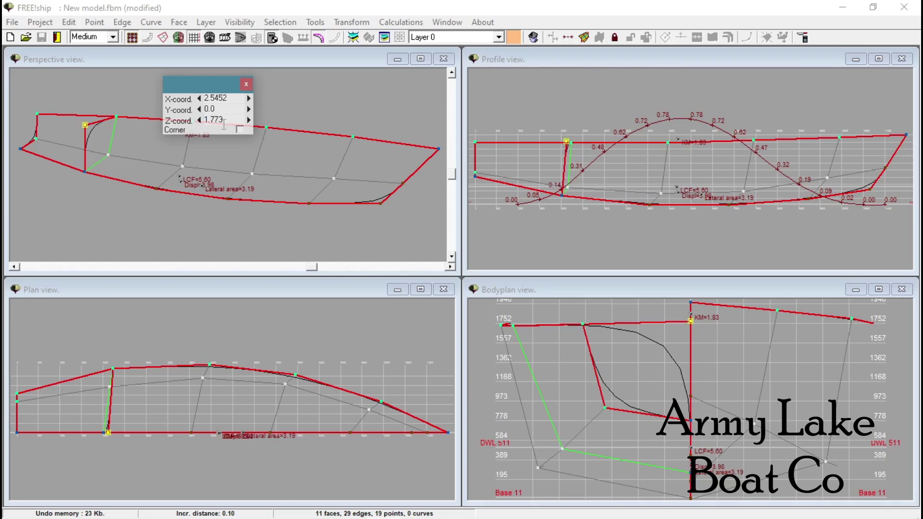
{"action": "left_click", "coordinate": [239, 129]}
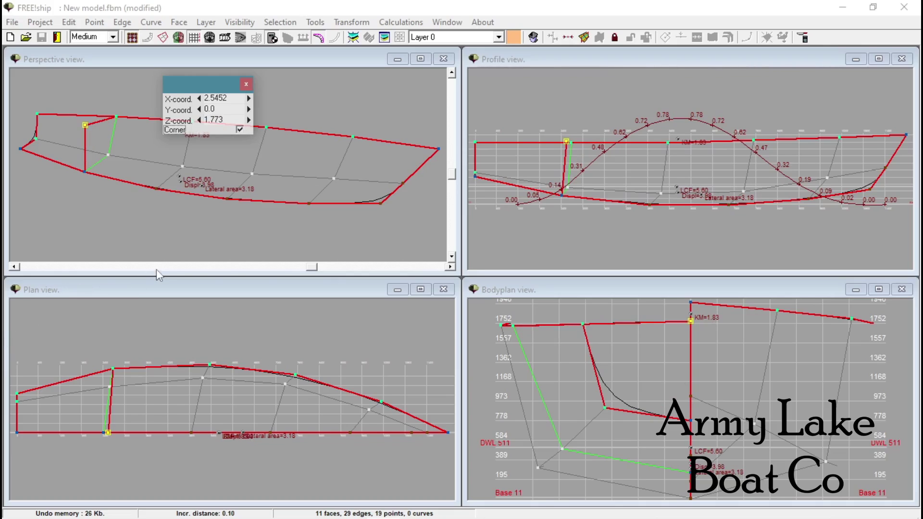
Step: Shade the perspective view to show the bulkhead face inside the hull
{"action": "left_click", "coordinate": [312, 268]}
{"action": "mouse_move", "coordinate": [313, 269]}
{"action": "left_mouse_down"}
{"action": "mouse_move", "coordinate": [250, 269]}
{"action": "mouse_move", "coordinate": [333, 270]}
{"action": "mouse_move", "coordinate": [305, 268]}
{"action": "left_mouse_up"}
{"action": "right_click", "coordinate": [261, 235]}
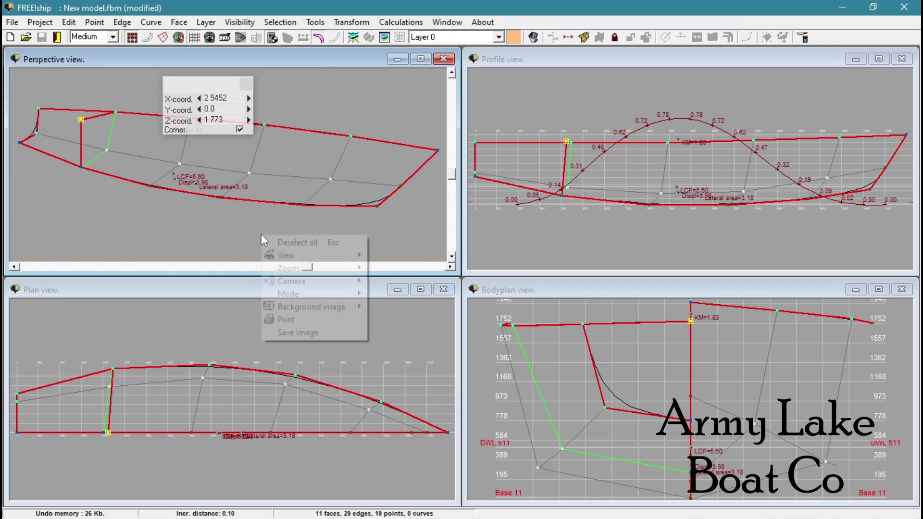
{"action": "mouse_move", "coordinate": [325, 298]}
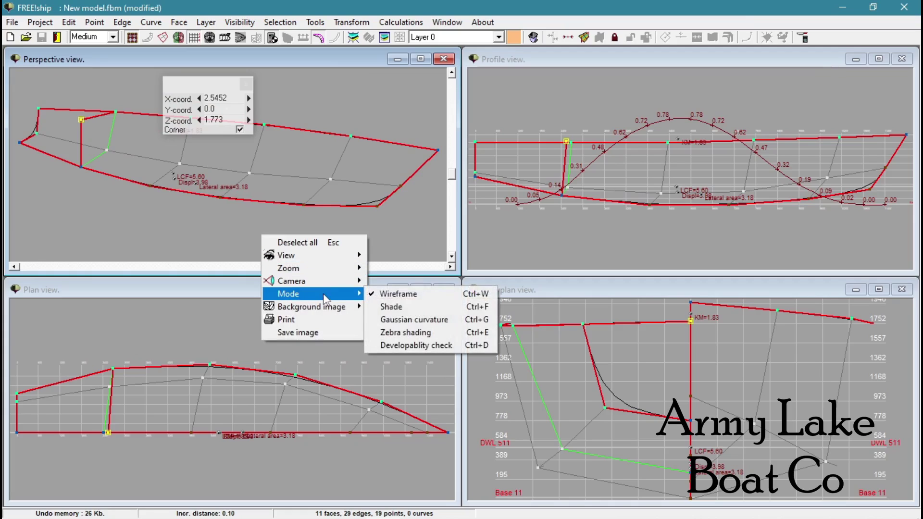
{"action": "left_click", "coordinate": [395, 309]}
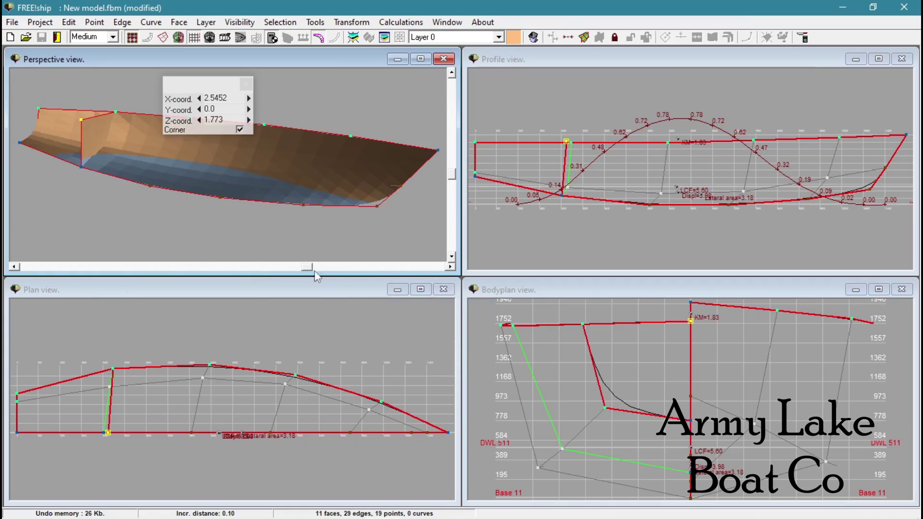
Step: Close the point coordinates window and return the perspective view from shading to wireframe
{"action": "left_click_drag", "start_coordinate": [311, 268], "coordinate": [170, 269]}
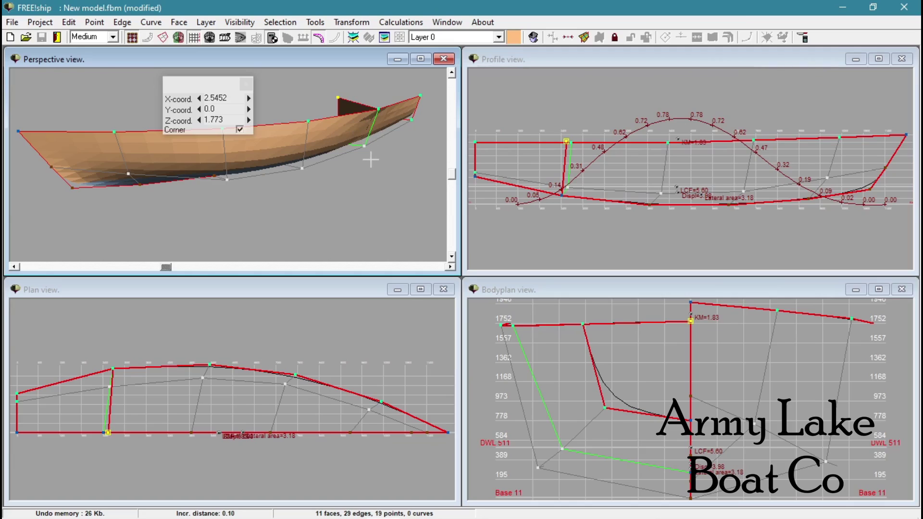
{"action": "left_click_drag", "start_coordinate": [167, 266], "coordinate": [294, 267]}
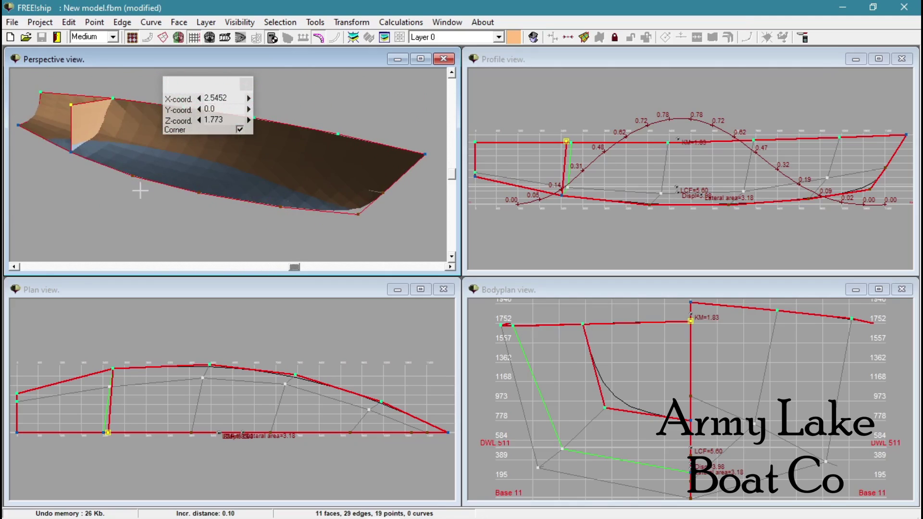
{"action": "left_click", "coordinate": [246, 85]}
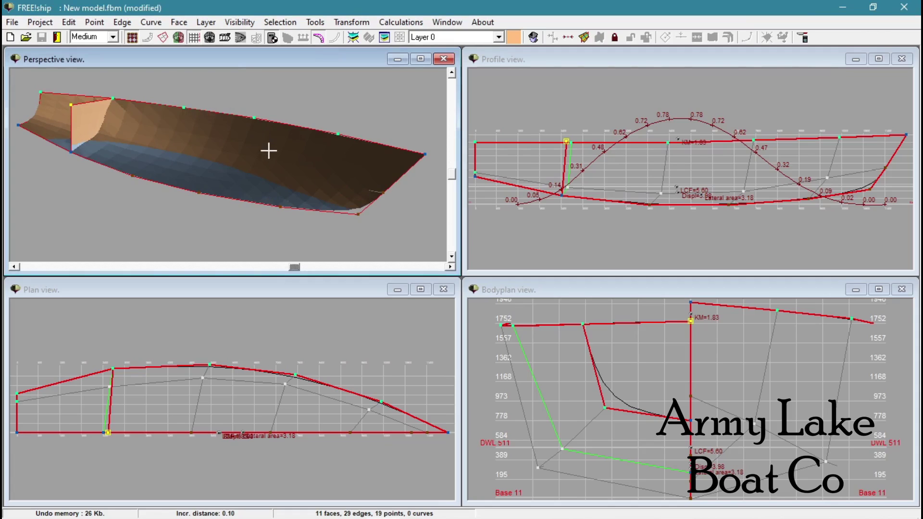
{"action": "right_click", "coordinate": [277, 236]}
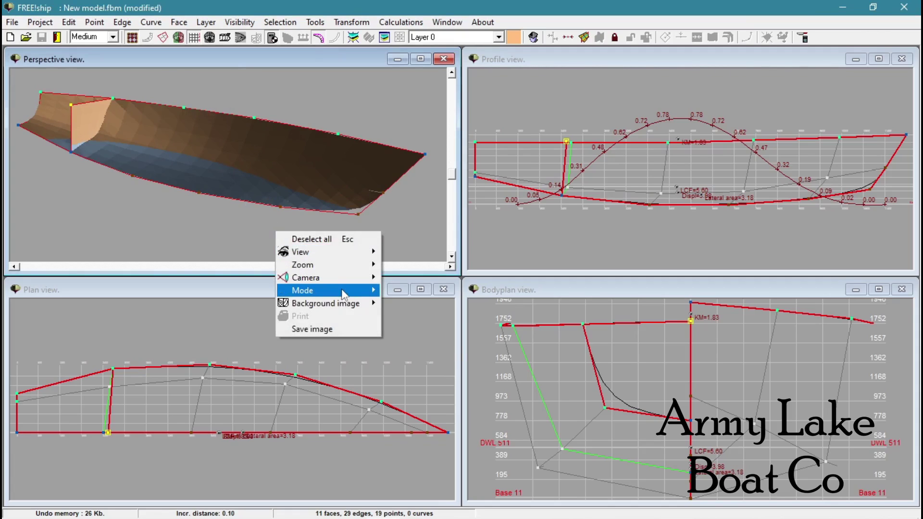
{"action": "mouse_move", "coordinate": [349, 291]}
{"action": "left_click", "coordinate": [412, 291]}
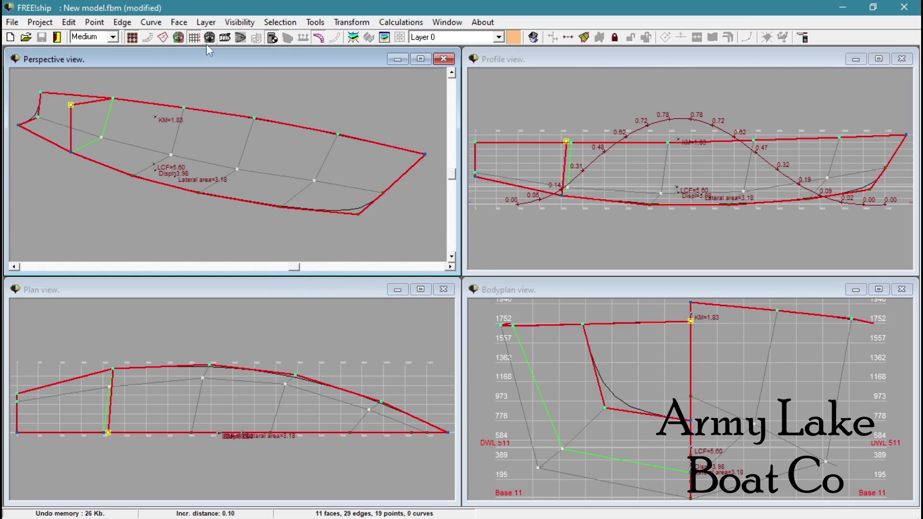
Step: Show the interior edges, buttocks and stations on the hull, leaving the waterlines hidden
{"action": "left_click", "coordinate": [169, 40]}
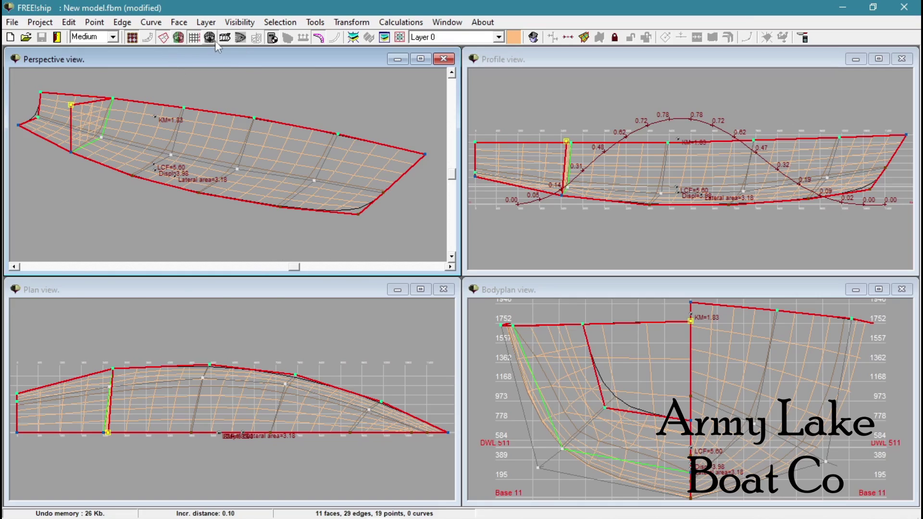
{"action": "left_click", "coordinate": [241, 38]}
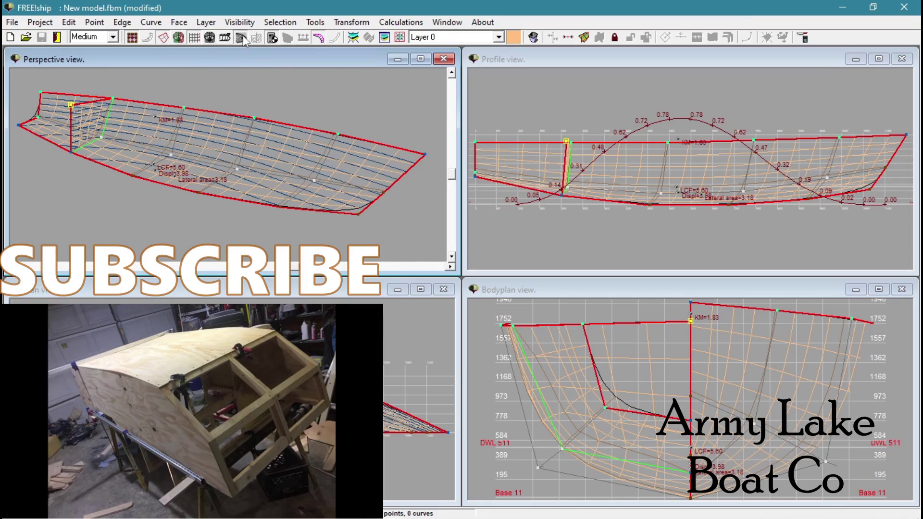
{"action": "left_click", "coordinate": [240, 38]}
{"action": "left_click", "coordinate": [225, 37]}
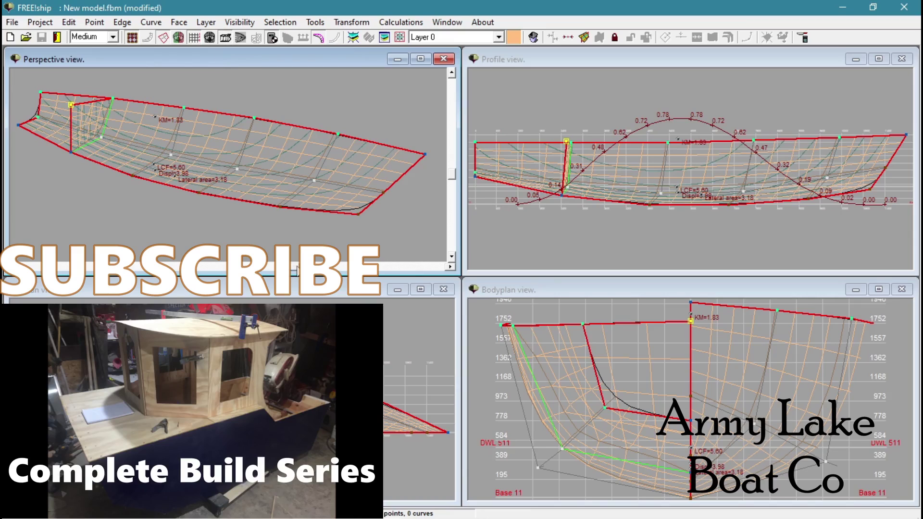
{"action": "left_click_drag", "start_coordinate": [294, 266], "coordinate": [342, 266]}
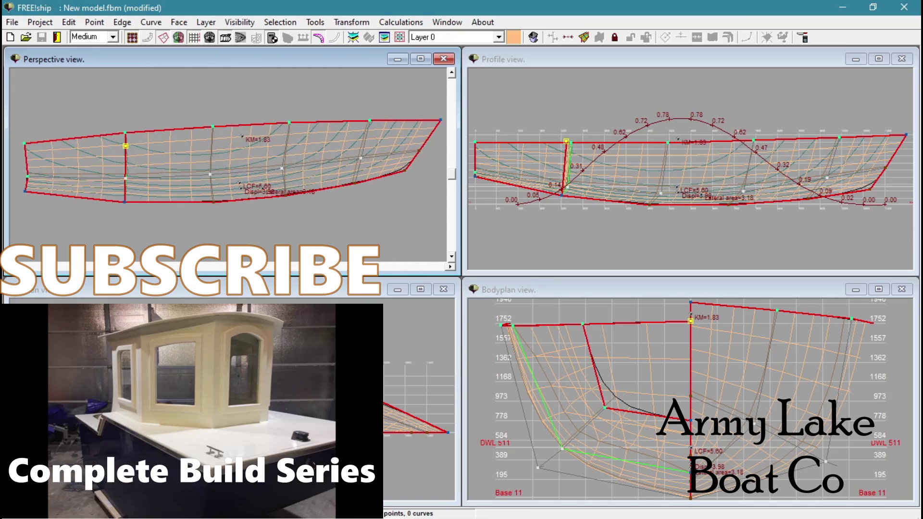
{"action": "left_click", "coordinate": [210, 38]}
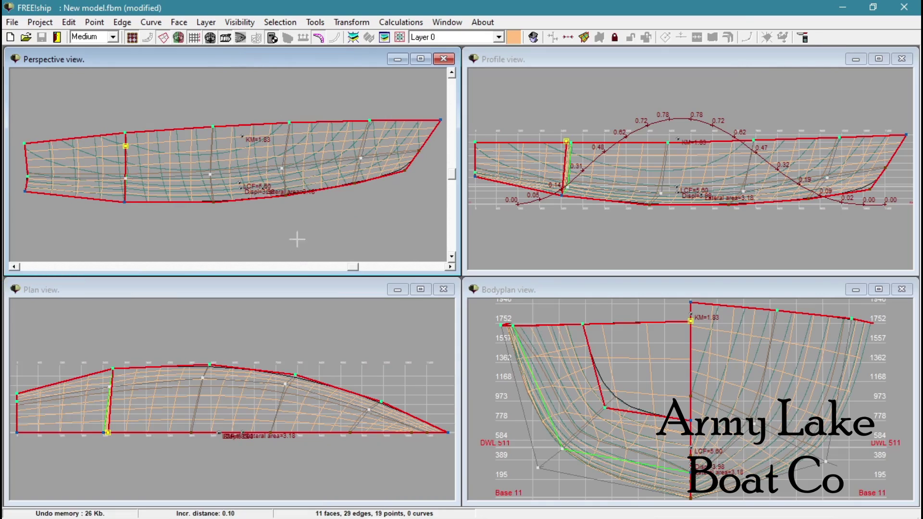
Step: Clear the point selection and select the two control edges where the bulkhead meets the hull
{"action": "left_click_drag", "start_coordinate": [356, 267], "coordinate": [390, 267]}
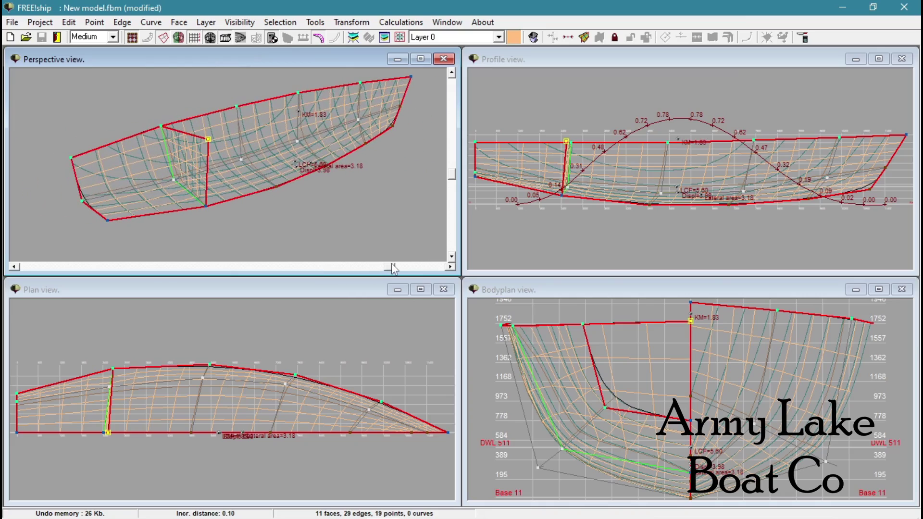
{"action": "right_click", "coordinate": [183, 185]}
{"action": "left_click", "coordinate": [201, 191]}
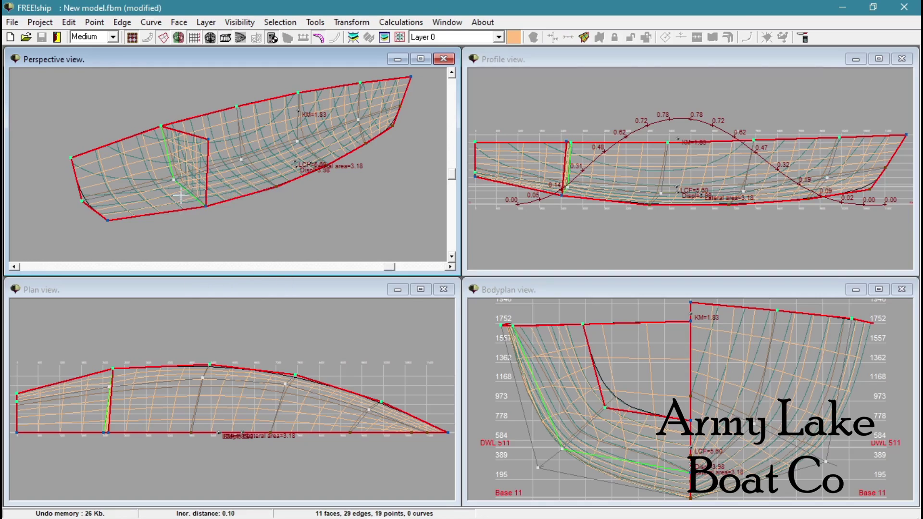
{"action": "left_click", "coordinate": [180, 186]}
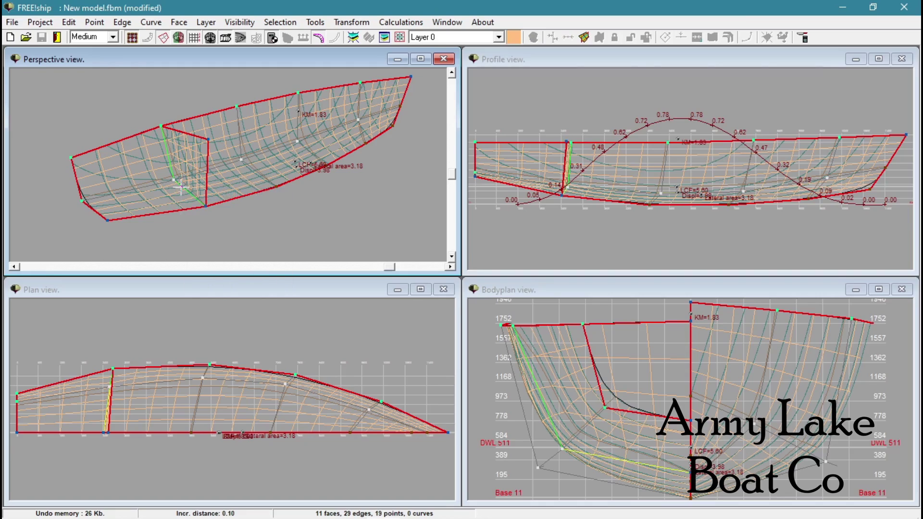
{"action": "left_click", "coordinate": [169, 160]}
Step: Shade the perspective view to show the hull's outside along the selected bulkhead edges
{"action": "left_click_drag", "start_coordinate": [389, 267], "coordinate": [150, 266]}
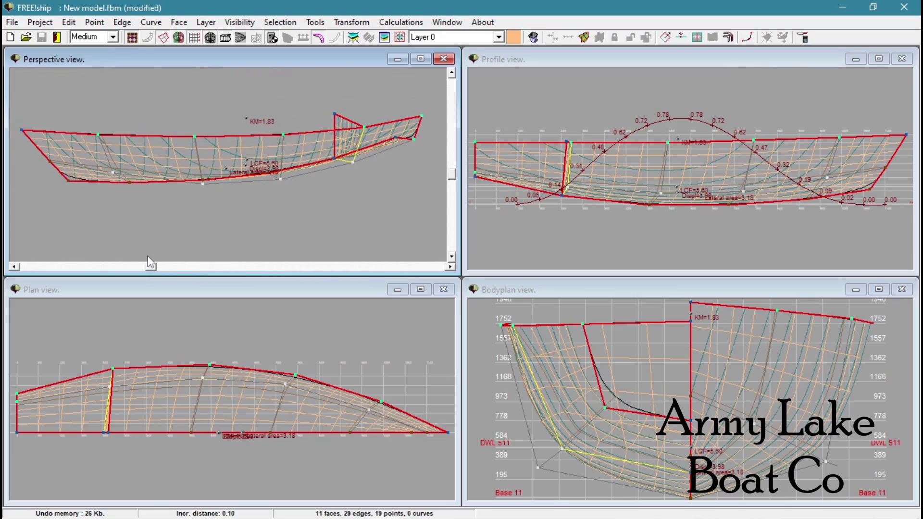
{"action": "right_click", "coordinate": [330, 219]}
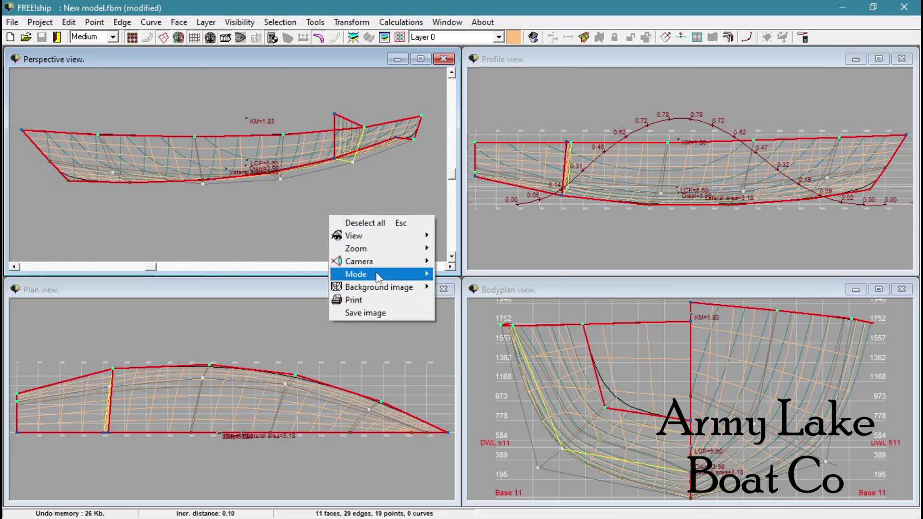
{"action": "mouse_move", "coordinate": [366, 274]}
{"action": "left_click", "coordinate": [459, 287]}
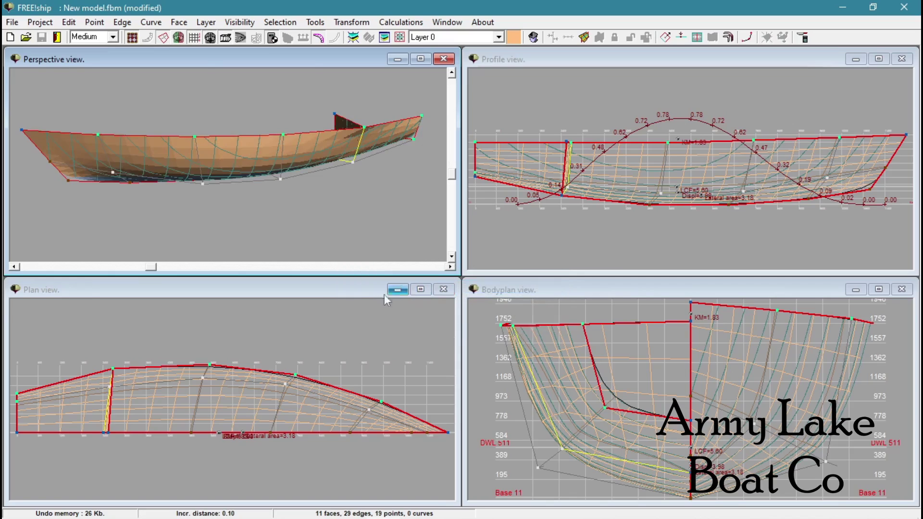
Step: Toggle the selected bulkhead edges between normal and crease to compare the hull shape, leaving them as crease edges
{"action": "left_click", "coordinate": [728, 42]}
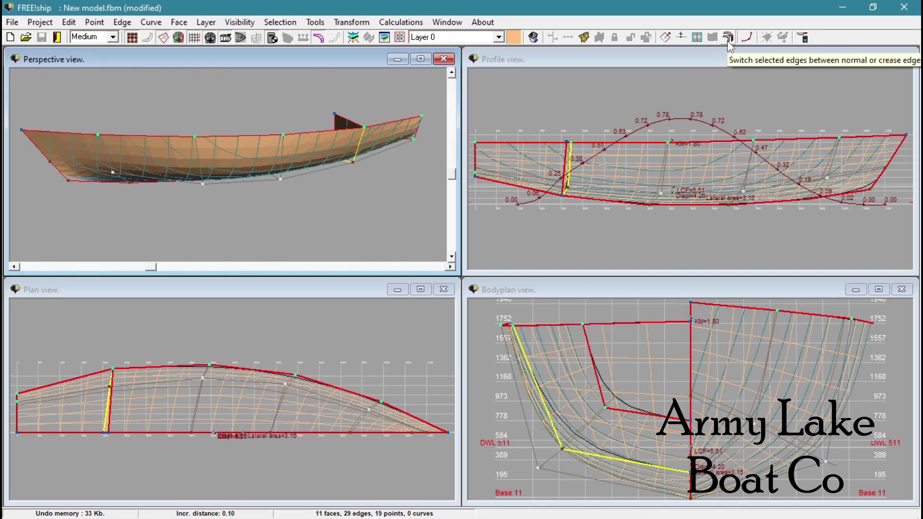
{"action": "left_click_drag", "start_coordinate": [149, 267], "coordinate": [61, 268]}
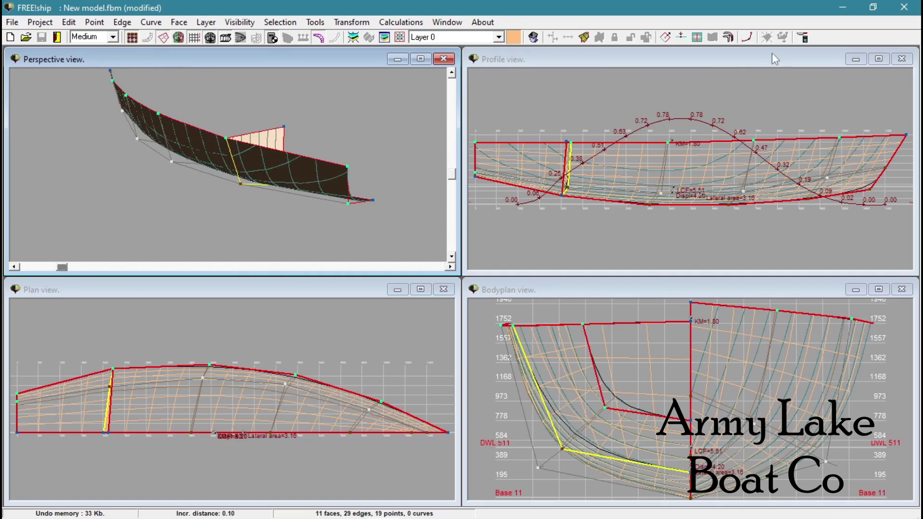
{"action": "left_click", "coordinate": [729, 38]}
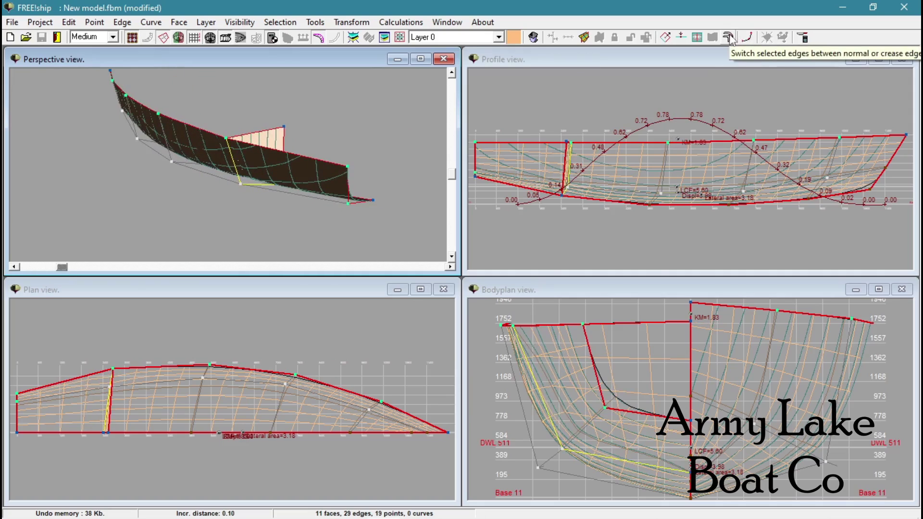
{"action": "left_click", "coordinate": [729, 38]}
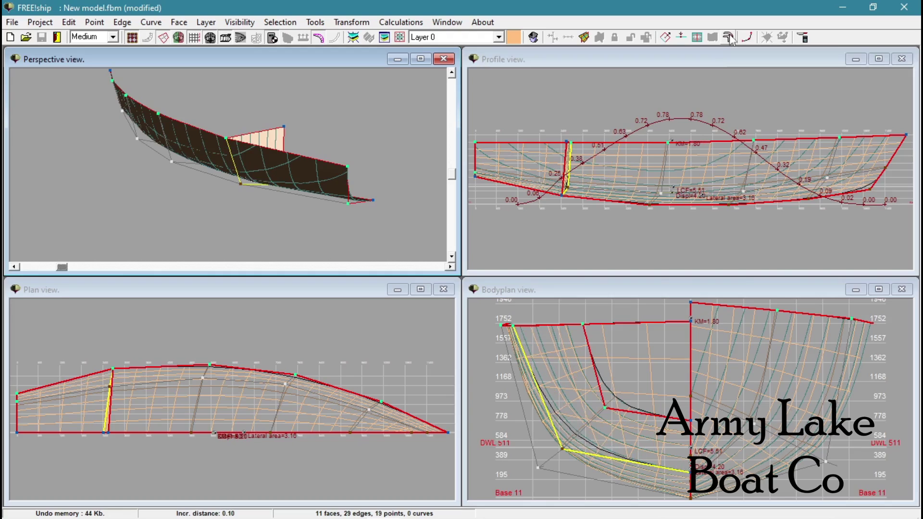
{"action": "left_click", "coordinate": [729, 38]}
{"action": "left_click", "coordinate": [729, 38]}
Step: Examine the creased hull in the shaded perspective view from several angles and switch back to wireframe
{"action": "left_click_drag", "start_coordinate": [62, 269], "coordinate": [40, 276]}
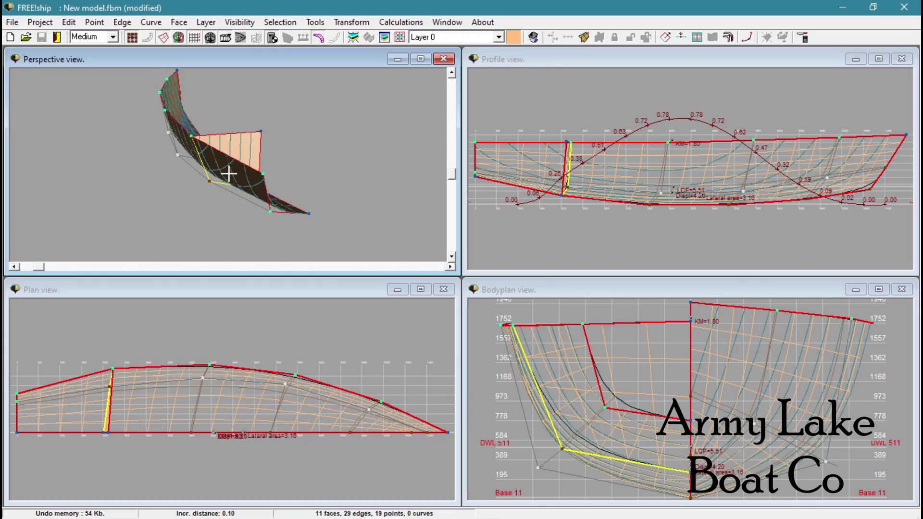
{"action": "key", "text": "Left"}
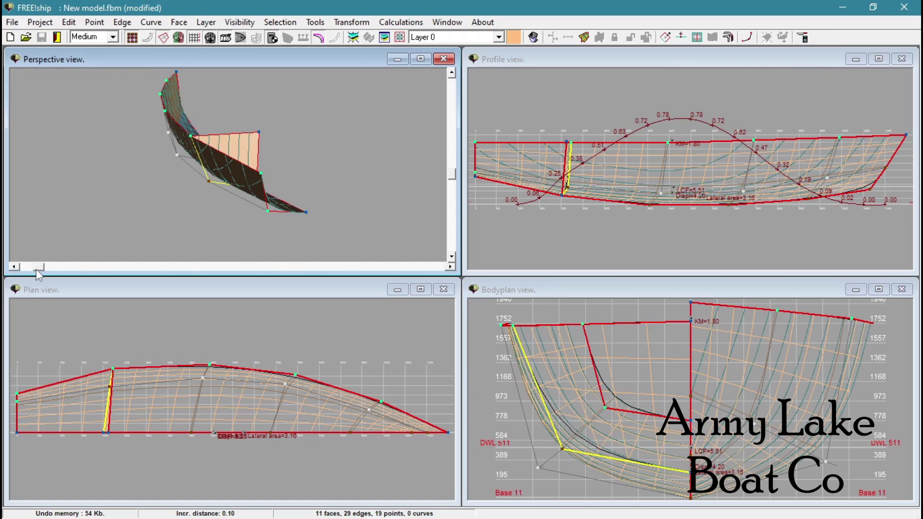
{"action": "left_click_drag", "start_coordinate": [37, 270], "coordinate": [312, 270]}
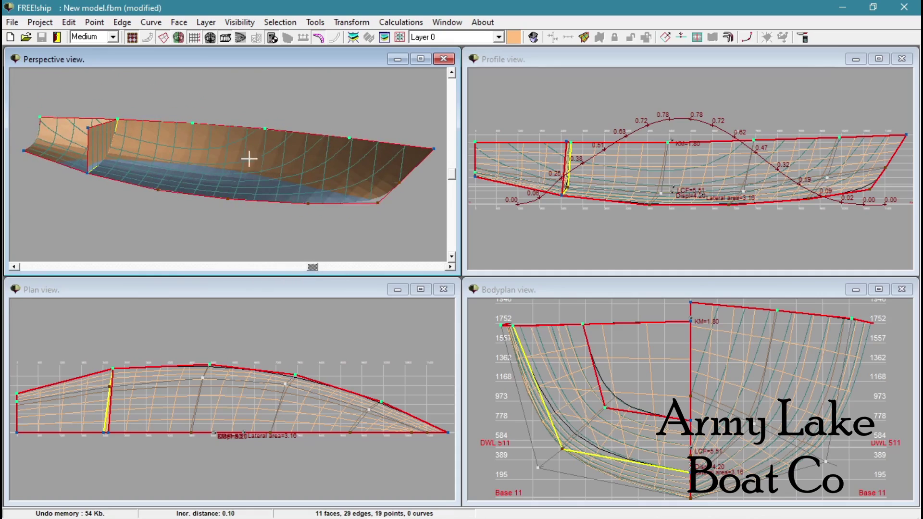
{"action": "right_click", "coordinate": [311, 117]}
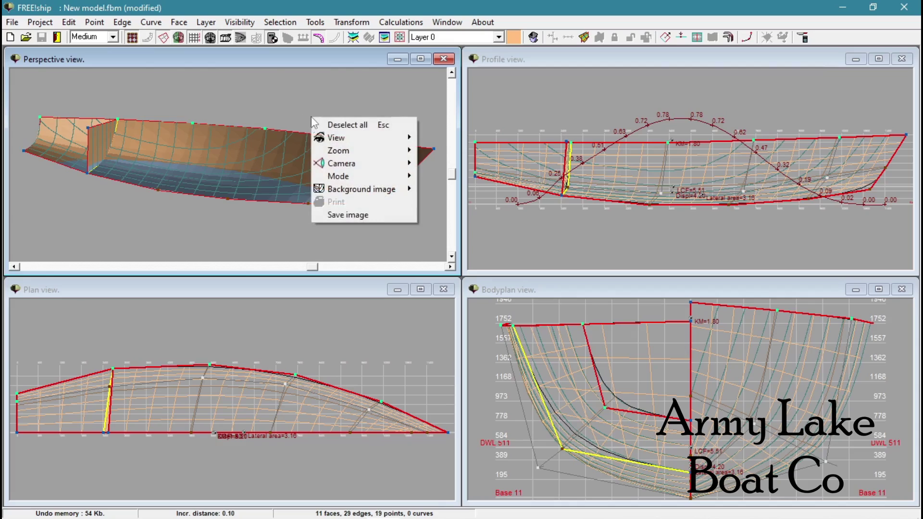
{"action": "mouse_move", "coordinate": [347, 177]}
{"action": "left_click", "coordinate": [448, 176]}
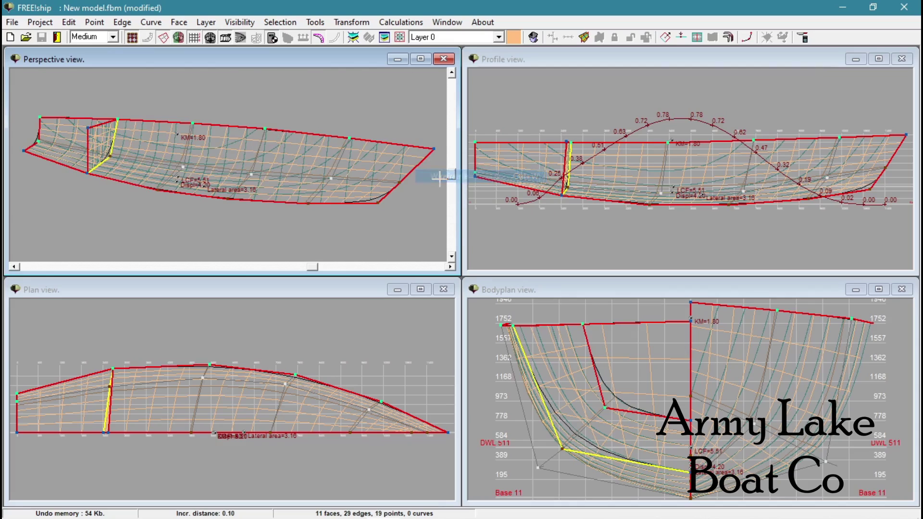
Step: Deselect the creased bulkhead edges
{"action": "left_click_drag", "start_coordinate": [315, 268], "coordinate": [394, 262]}
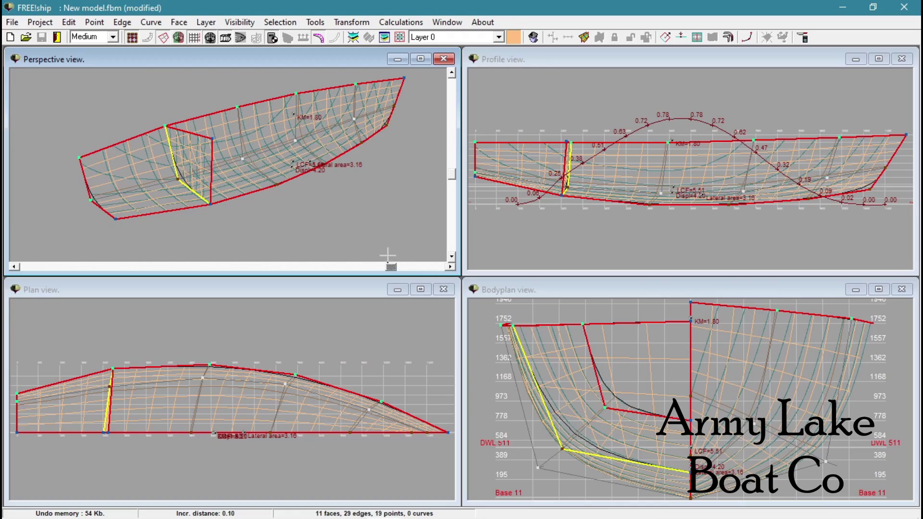
{"action": "right_click", "coordinate": [239, 221]}
{"action": "left_click", "coordinate": [255, 229]}
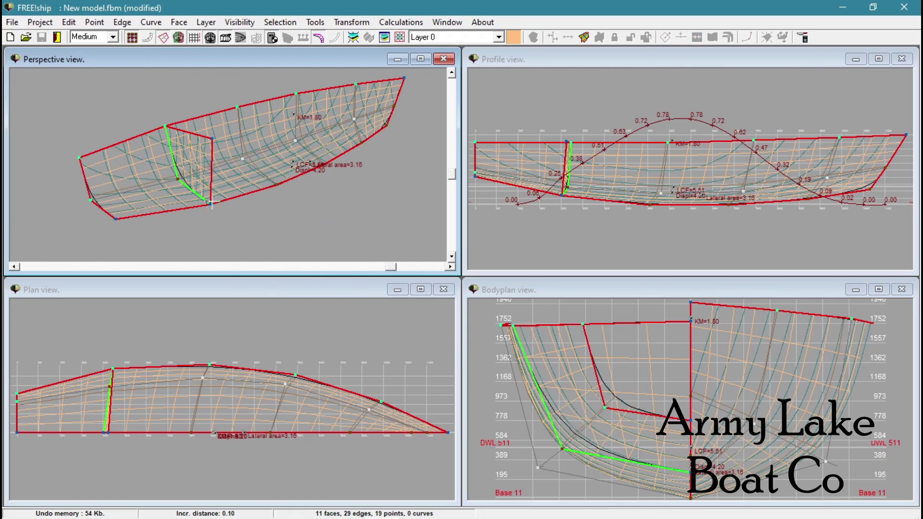
{"action": "left_click", "coordinate": [196, 165]}
{"action": "left_click", "coordinate": [197, 176]}
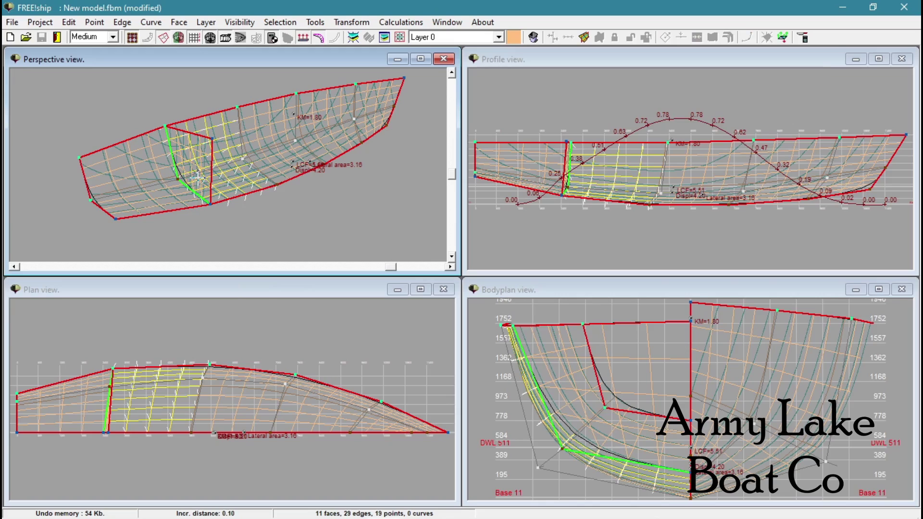
{"action": "right_click", "coordinate": [197, 176]}
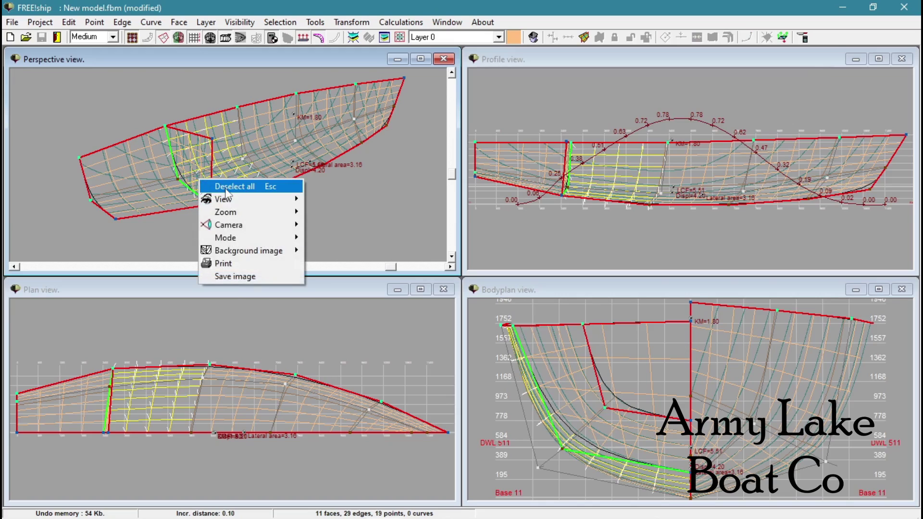
{"action": "left_click", "coordinate": [225, 187]}
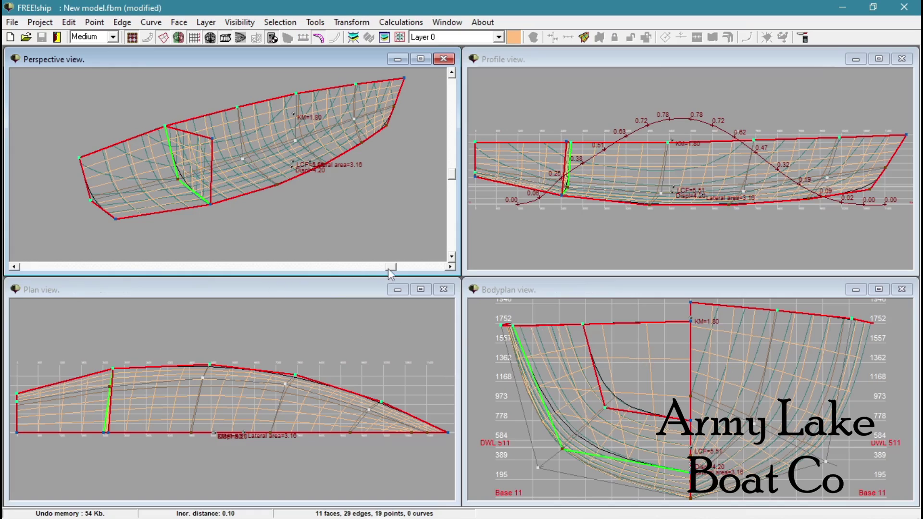
Step: Select the bulkhead face and the control point at the bend of its hull-side edge, closing the coordinates window
{"action": "left_click_drag", "start_coordinate": [391, 267], "coordinate": [416, 269]}
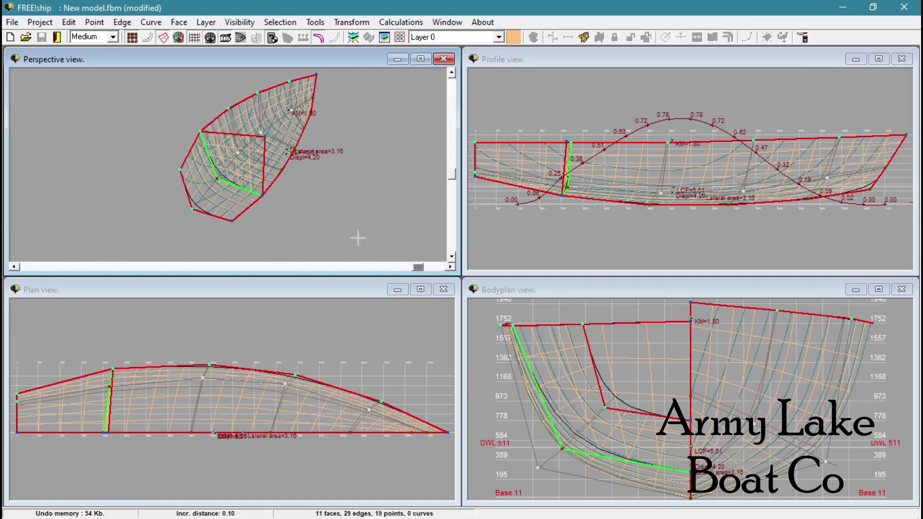
{"action": "left_click", "coordinate": [249, 151]}
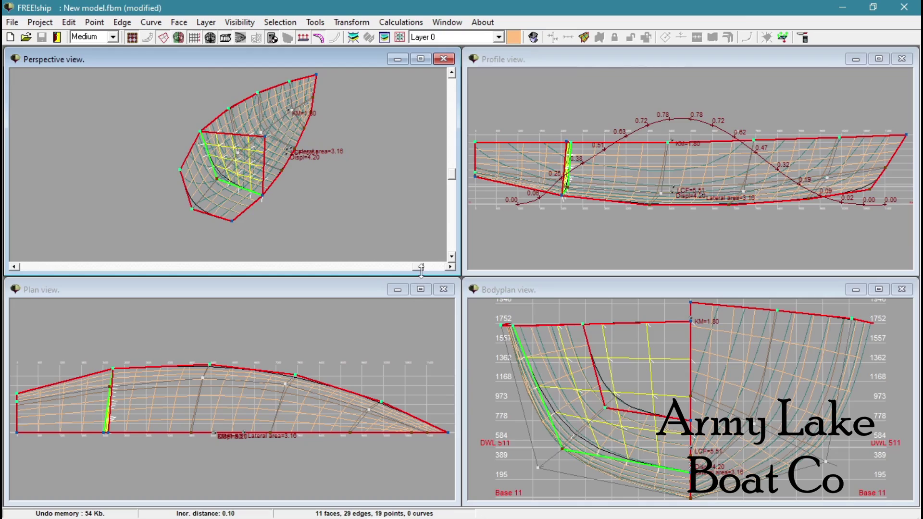
{"action": "mouse_move", "coordinate": [420, 269]}
{"action": "left_mouse_down"}
{"action": "mouse_move", "coordinate": [410, 268]}
{"action": "mouse_move", "coordinate": [430, 268]}
{"action": "left_mouse_up"}
{"action": "mouse_move", "coordinate": [451, 176]}
{"action": "left_mouse_down"}
{"action": "mouse_move", "coordinate": [453, 187]}
{"action": "mouse_move", "coordinate": [450, 175]}
{"action": "left_mouse_up"}
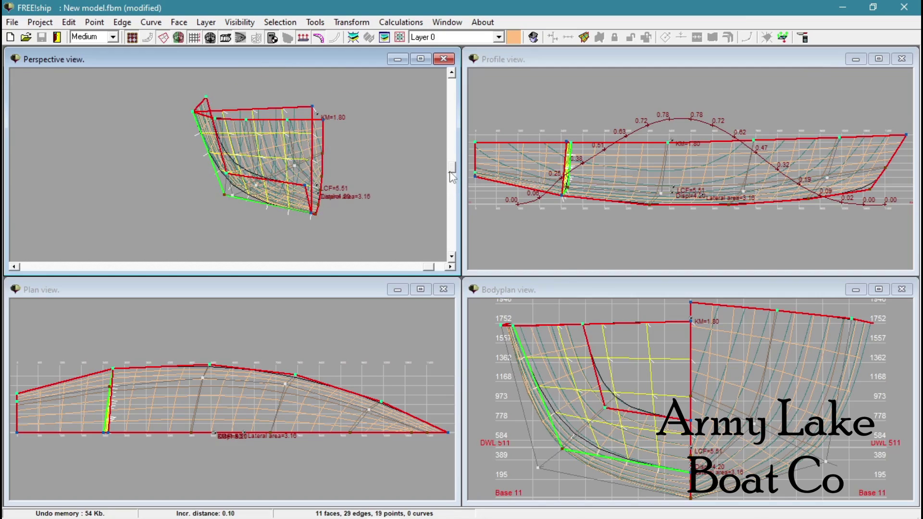
{"action": "left_click", "coordinate": [224, 194]}
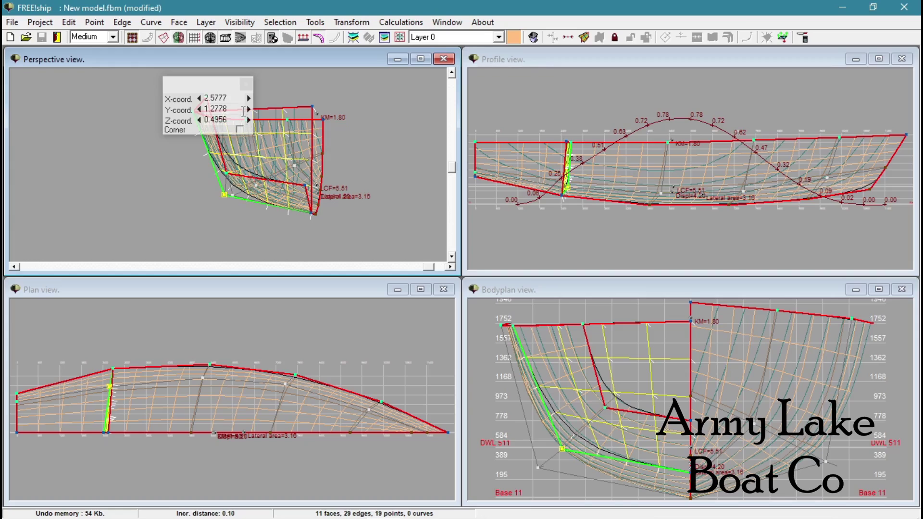
{"action": "left_click", "coordinate": [246, 84]}
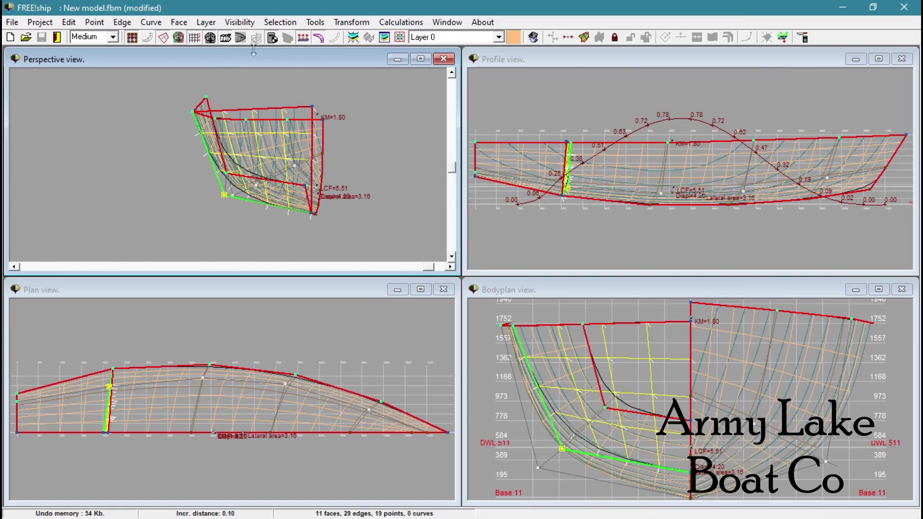
Step: Group the selected bulkhead face into its own layer, name that layer "bulkhead", and mark it as developable
{"action": "left_click", "coordinate": [399, 38]}
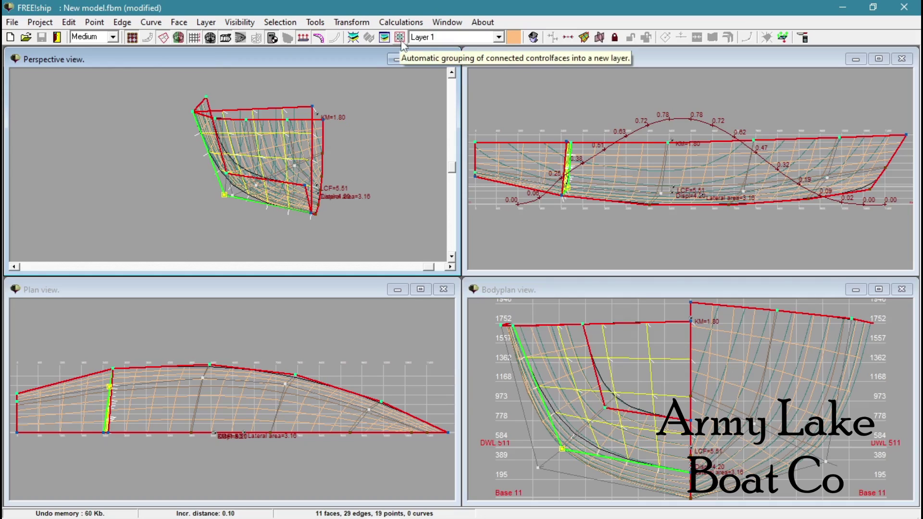
{"action": "left_click", "coordinate": [211, 23]}
{"action": "left_click", "coordinate": [233, 88]}
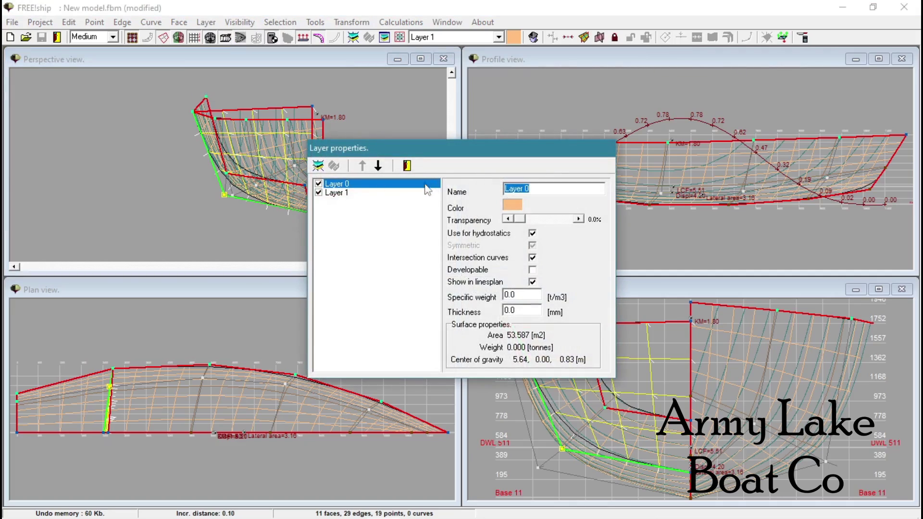
{"action": "left_click", "coordinate": [396, 193]}
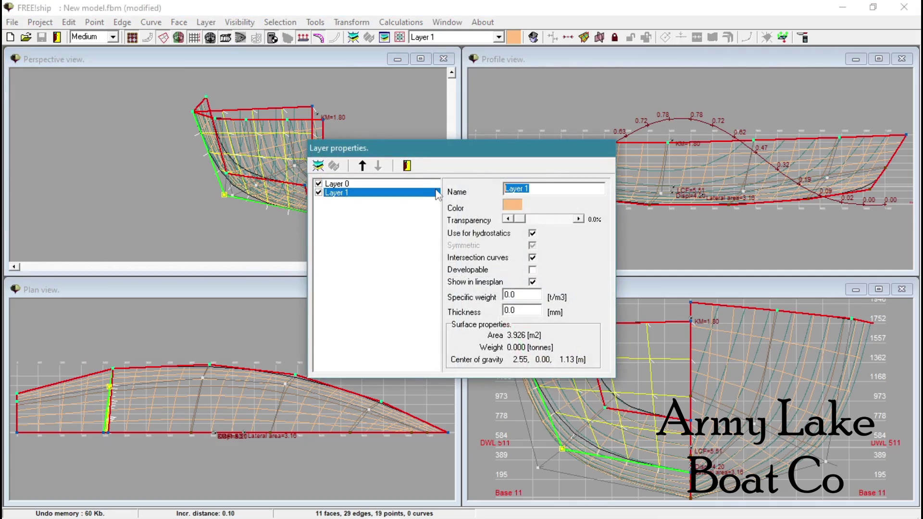
{"action": "type", "text": "bulkhead"}
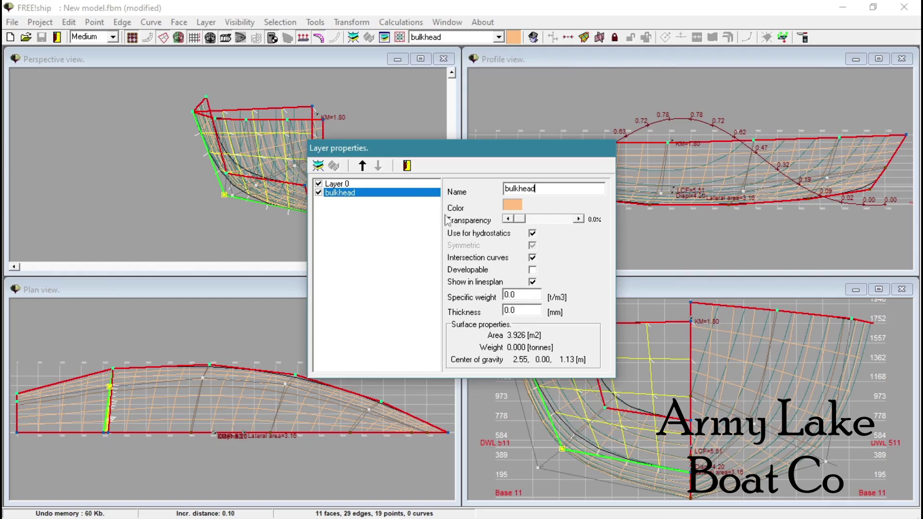
{"action": "left_click", "coordinate": [532, 270]}
{"action": "left_click", "coordinate": [407, 166]}
Step: Unroll the bulkhead with Develop plates, inspect the flattened port and starboard parts, and close the layout
{"action": "left_click", "coordinate": [316, 22]}
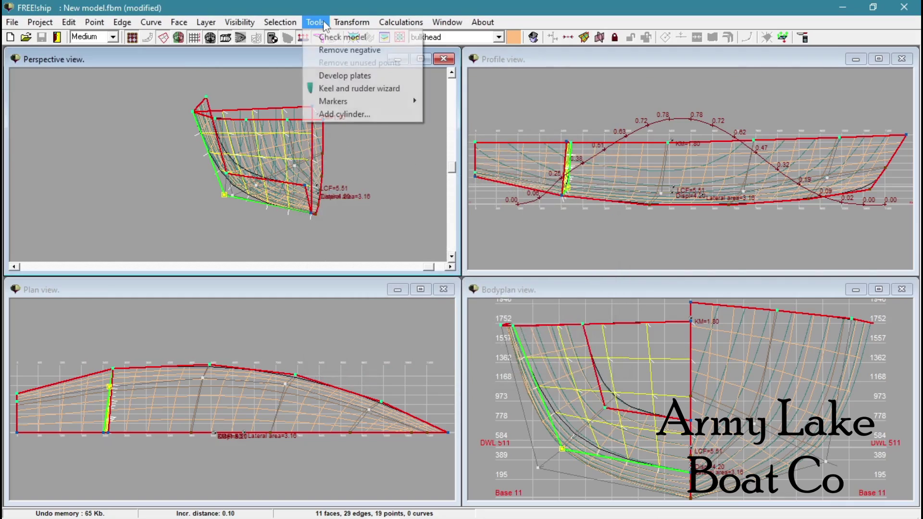
{"action": "left_click", "coordinate": [345, 76]}
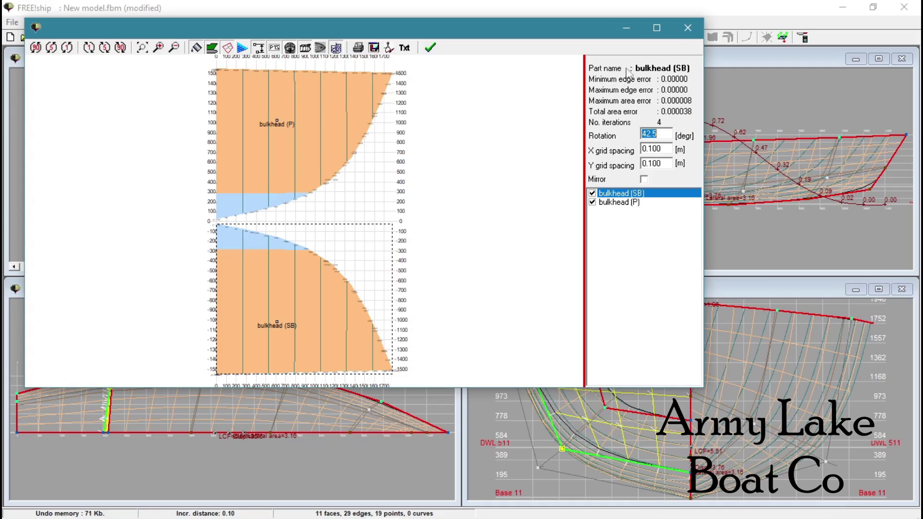
{"action": "left_click", "coordinate": [688, 33]}
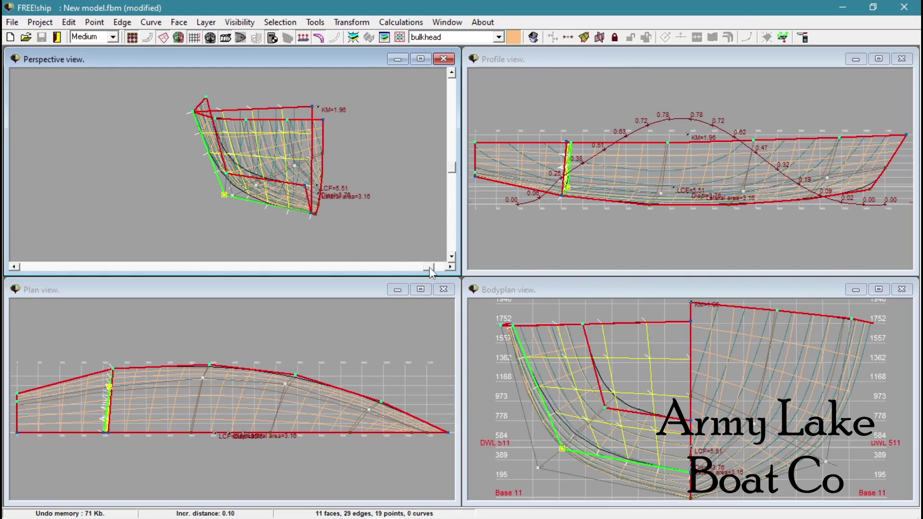
Step: Discard the current model and create a new 6 by 5 point hull in meters: length 12.000, beam 3.700, draft 0.500
{"action": "left_click_drag", "start_coordinate": [429, 269], "coordinate": [377, 273]}
{"action": "left_click", "coordinate": [12, 23]}
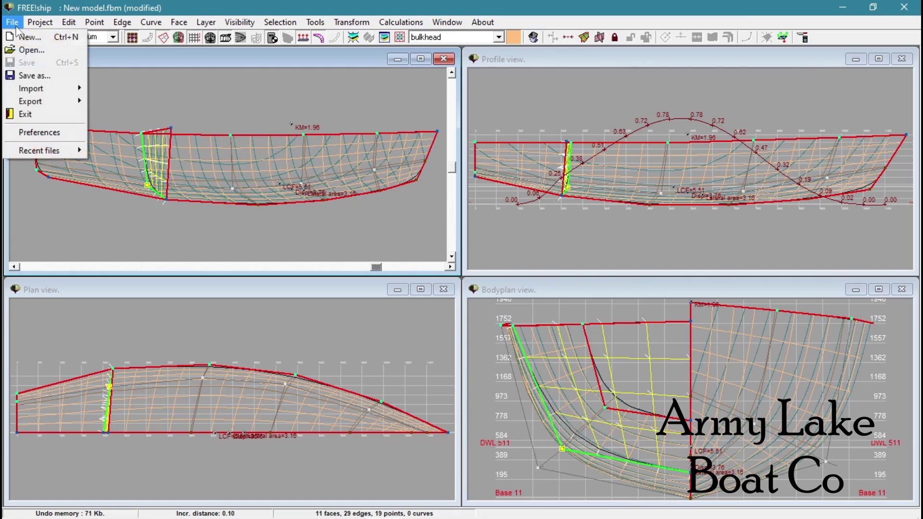
{"action": "left_click", "coordinate": [28, 36]}
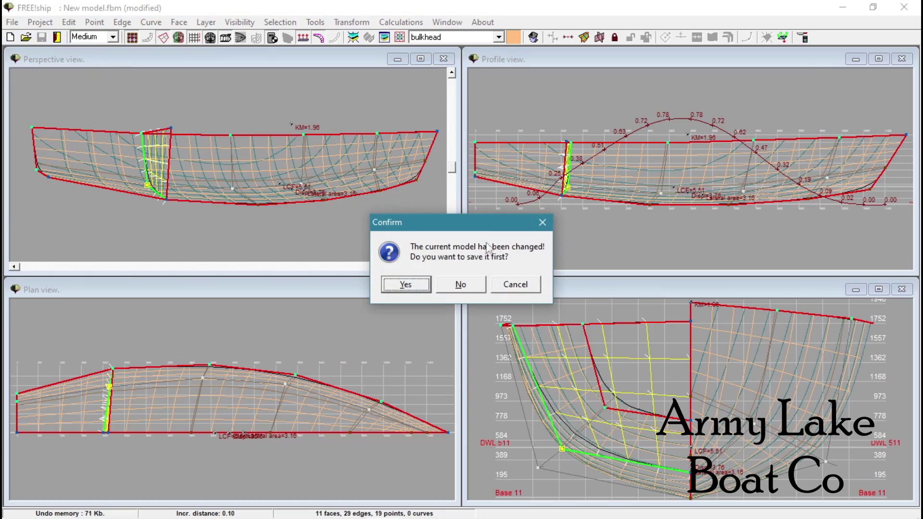
{"action": "left_click", "coordinate": [453, 286]}
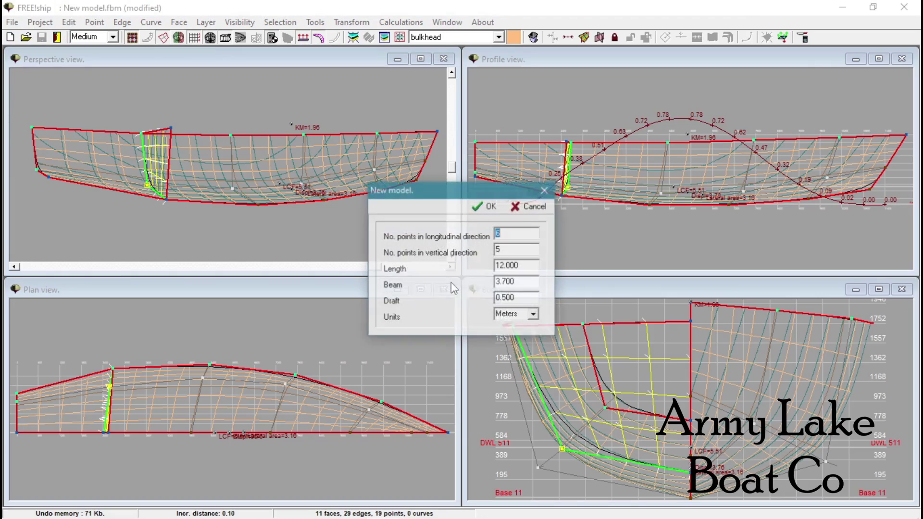
{"action": "left_click", "coordinate": [486, 207]}
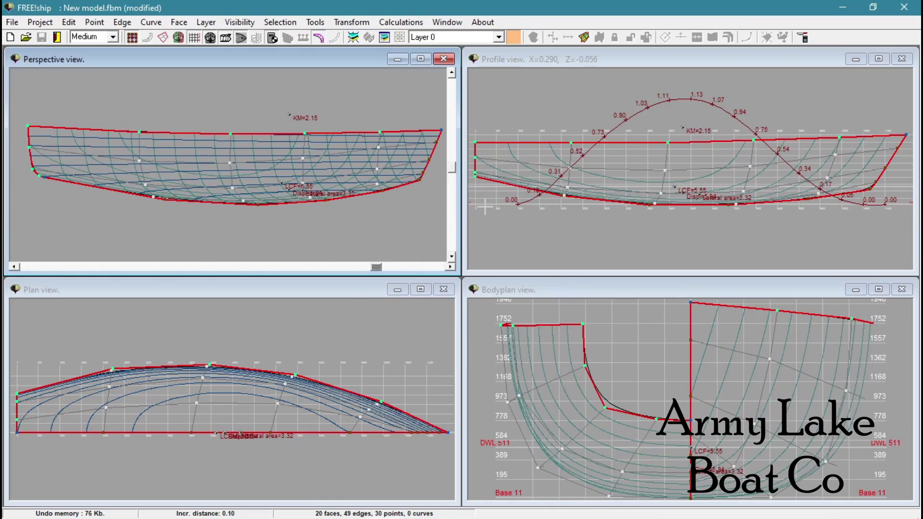
Step: Align the five control points of the first station forward of the stern at X-coordinate 2.60 and create a bulkhead face across them
{"action": "left_click", "coordinate": [162, 201]}
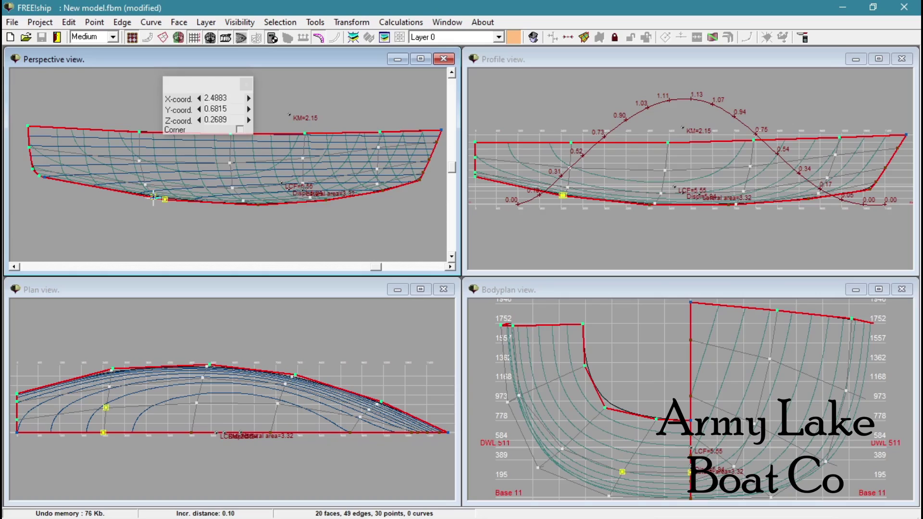
{"action": "left_click", "coordinate": [147, 185]}
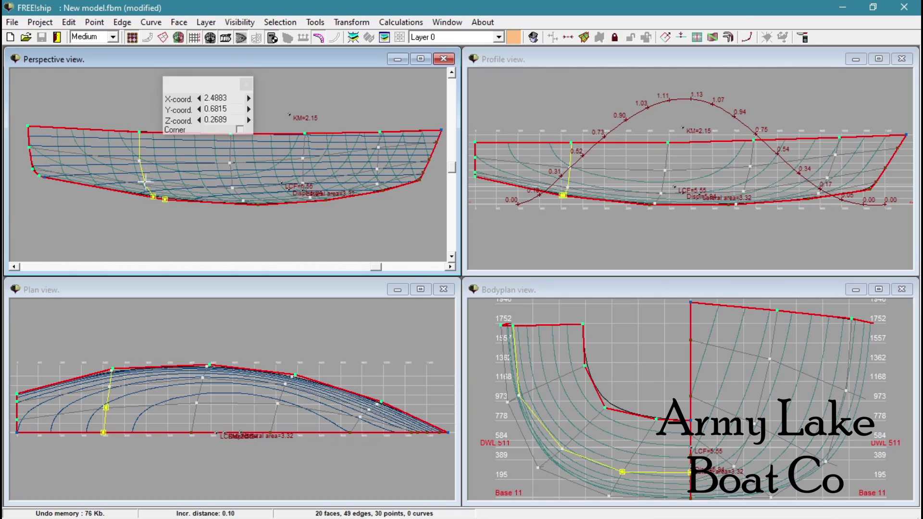
{"action": "left_click", "coordinate": [145, 184]}
{"action": "left_click", "coordinate": [145, 185]}
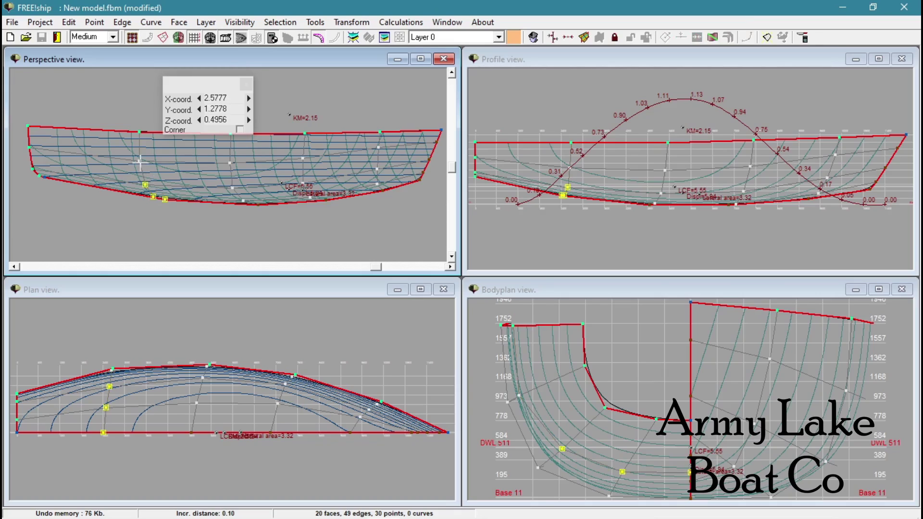
{"action": "left_click", "coordinate": [140, 160]}
{"action": "left_click", "coordinate": [139, 132]}
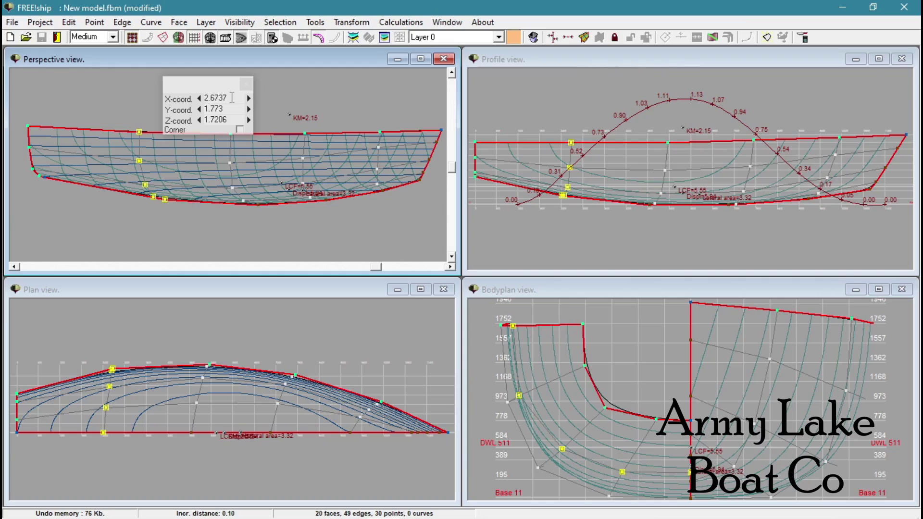
{"action": "left_click_drag", "start_coordinate": [232, 97], "coordinate": [199, 98]}
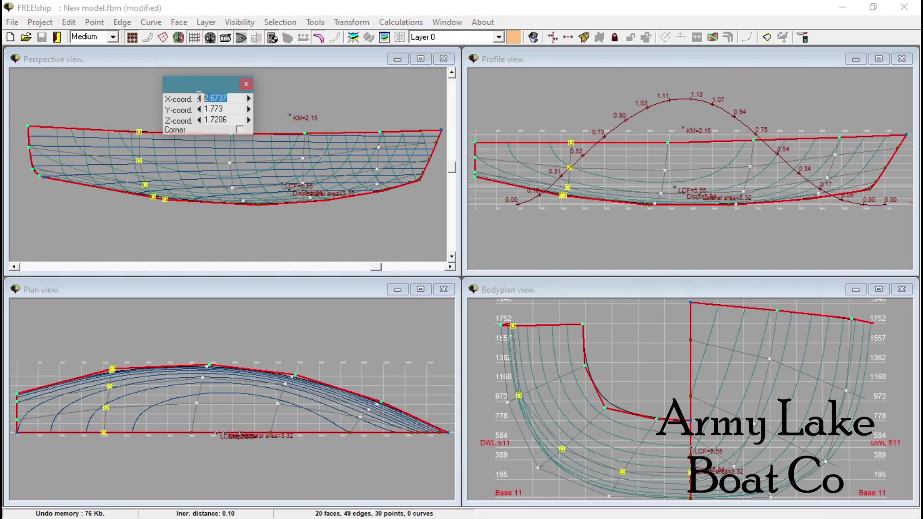
{"action": "type", "text": "26"}
{"action": "key", "text": "Return"}
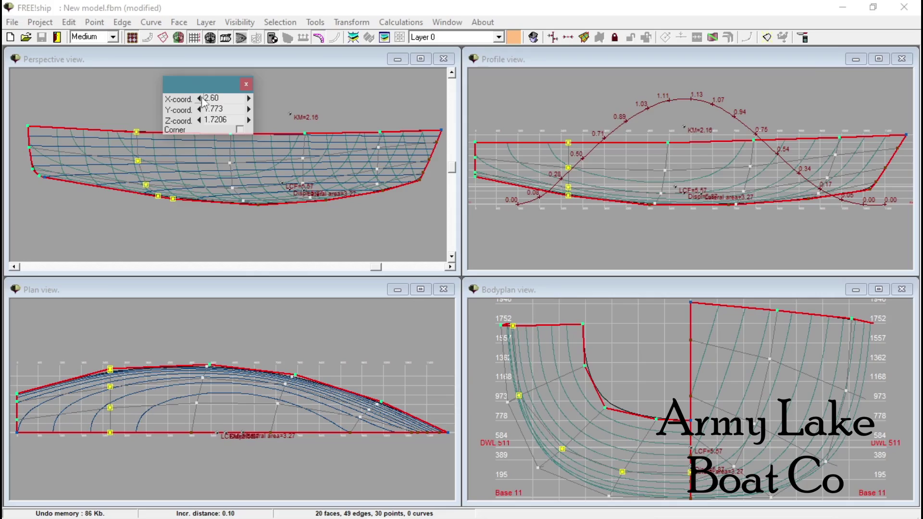
{"action": "left_click", "coordinate": [246, 84]}
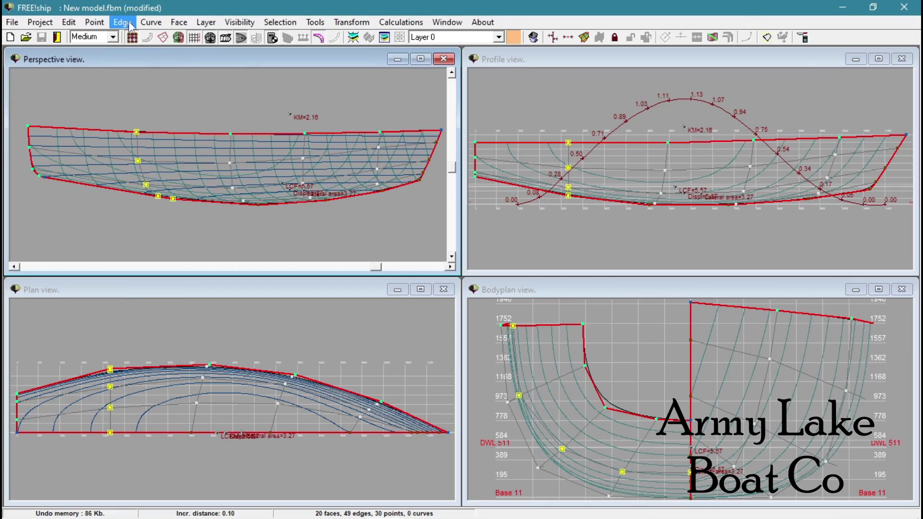
{"action": "left_click", "coordinate": [161, 25]}
{"action": "left_click", "coordinate": [192, 36]}
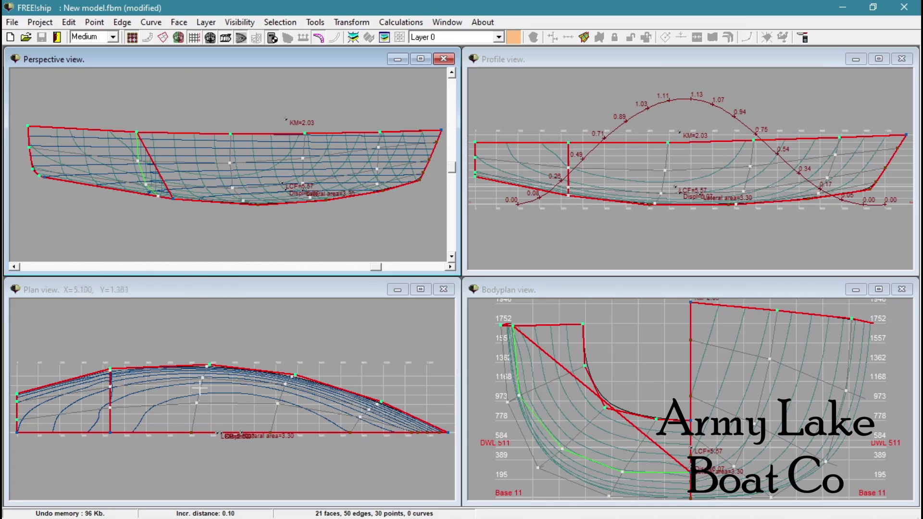
Step: Shade the perspective view and examine the hull from its outer side
{"action": "right_click", "coordinate": [327, 235]}
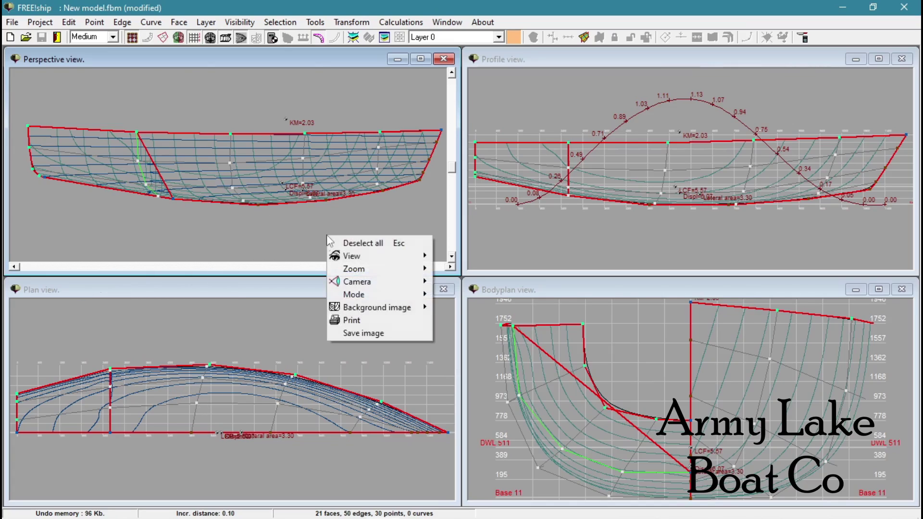
{"action": "mouse_move", "coordinate": [360, 295]}
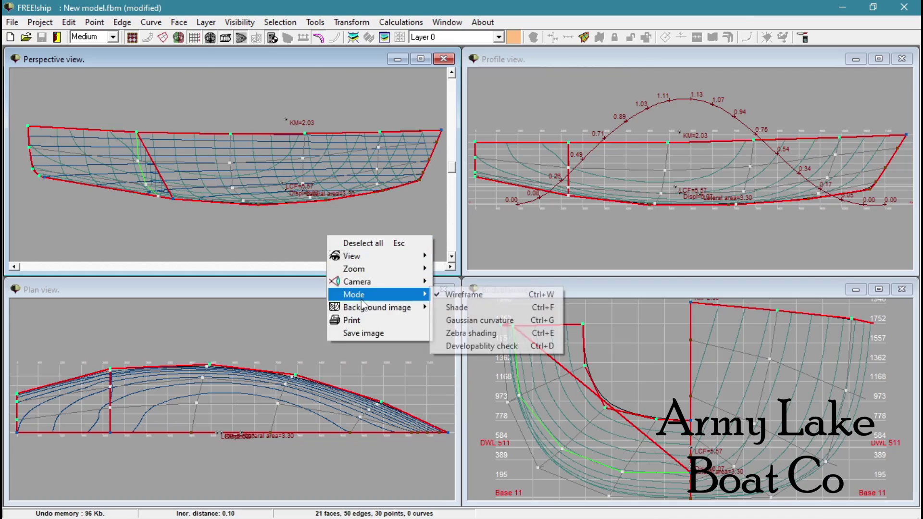
{"action": "left_click", "coordinate": [456, 307]}
{"action": "mouse_move", "coordinate": [377, 268]}
{"action": "left_mouse_down"}
{"action": "mouse_move", "coordinate": [119, 280]}
{"action": "mouse_move", "coordinate": [133, 277]}
{"action": "left_mouse_up"}
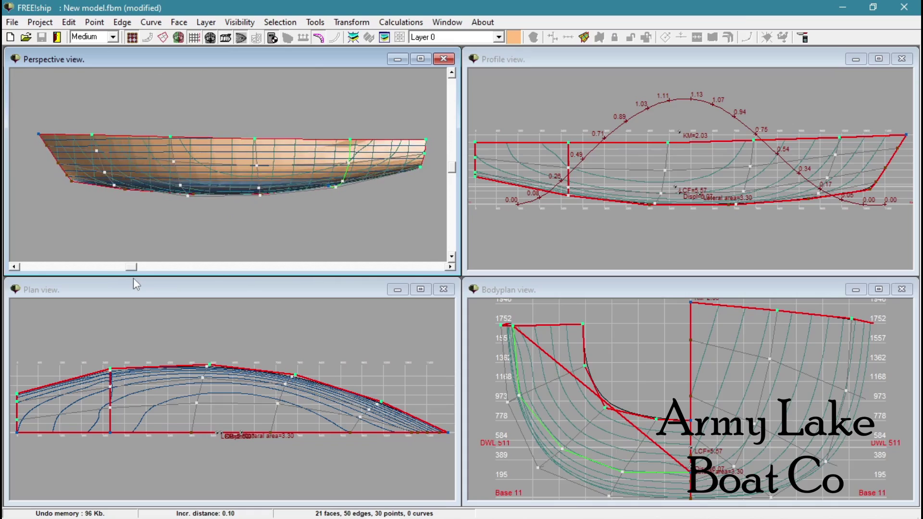
Step: Apply the developability check to the perspective view and examine the hull around the bulkhead, enlarged and from several angles
{"action": "right_click", "coordinate": [291, 230]}
{"action": "mouse_move", "coordinate": [342, 288]}
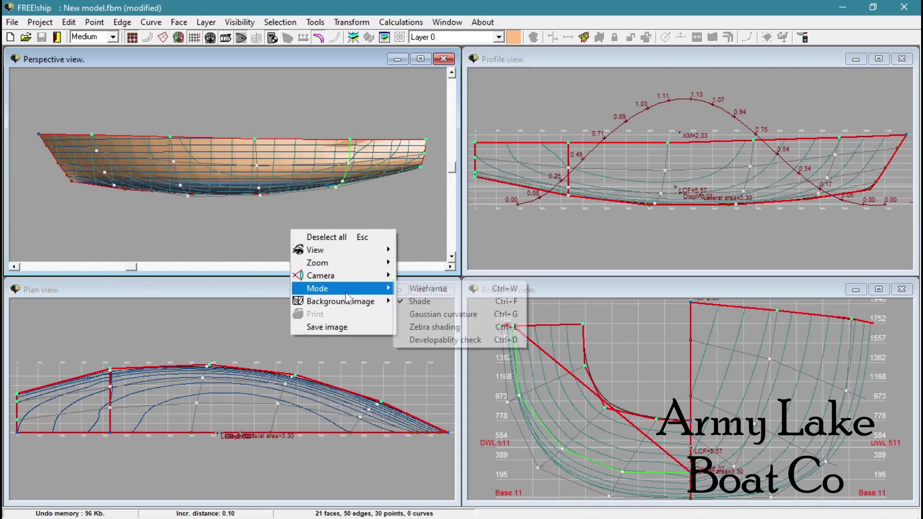
{"action": "left_click", "coordinate": [449, 340]}
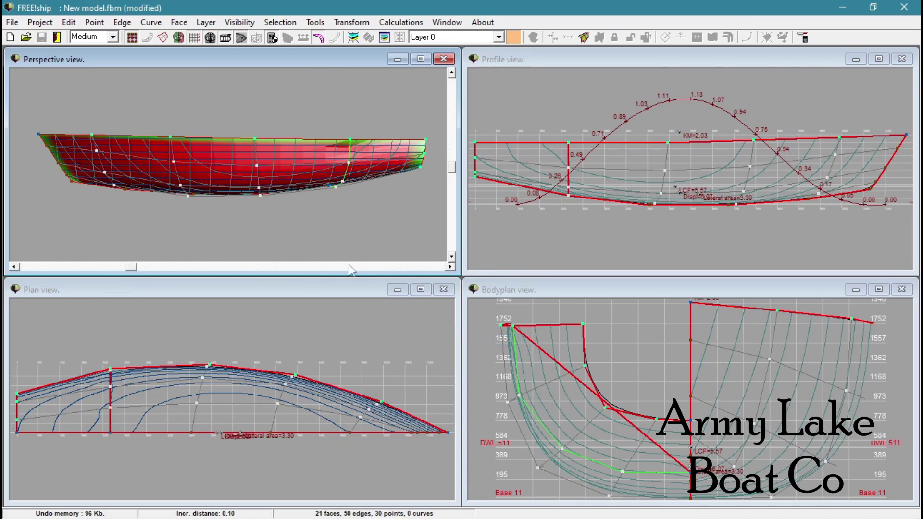
{"action": "mouse_move", "coordinate": [137, 270]}
{"action": "left_mouse_down"}
{"action": "mouse_move", "coordinate": [169, 269]}
{"action": "mouse_move", "coordinate": [84, 268]}
{"action": "mouse_move", "coordinate": [153, 270]}
{"action": "left_mouse_up"}
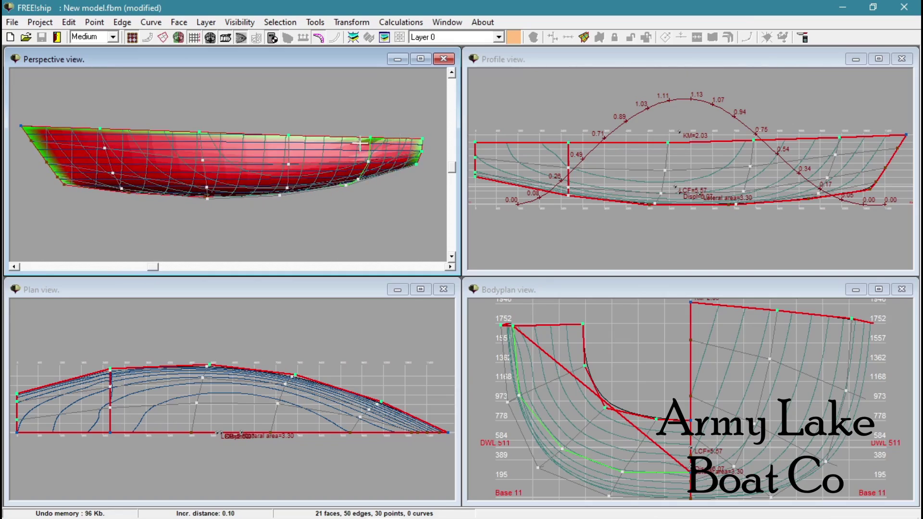
{"action": "left_click", "coordinate": [421, 58]}
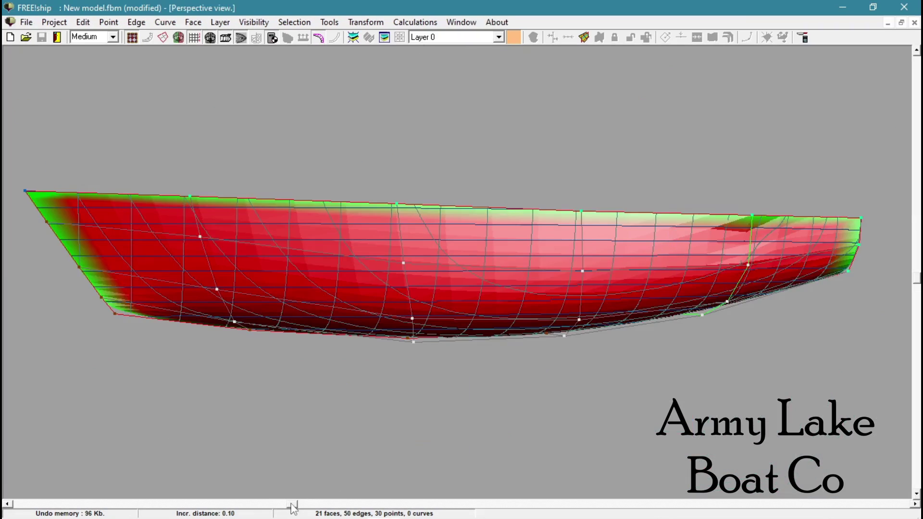
{"action": "left_click_drag", "start_coordinate": [293, 505], "coordinate": [232, 508]}
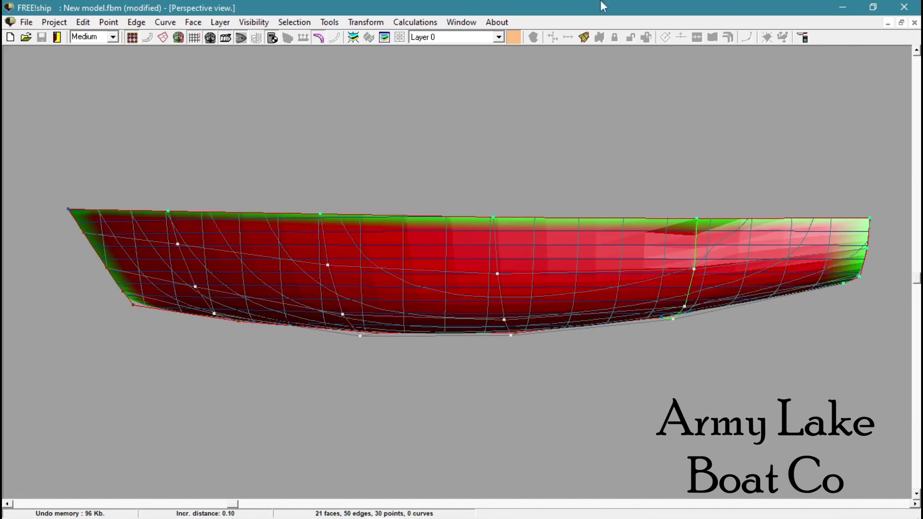
{"action": "left_click", "coordinate": [901, 22]}
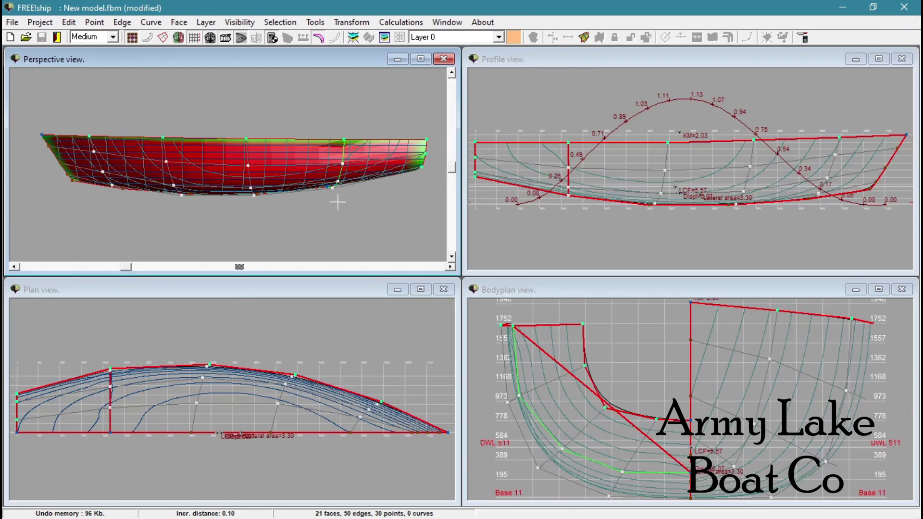
{"action": "left_click_drag", "start_coordinate": [126, 266], "coordinate": [144, 265]}
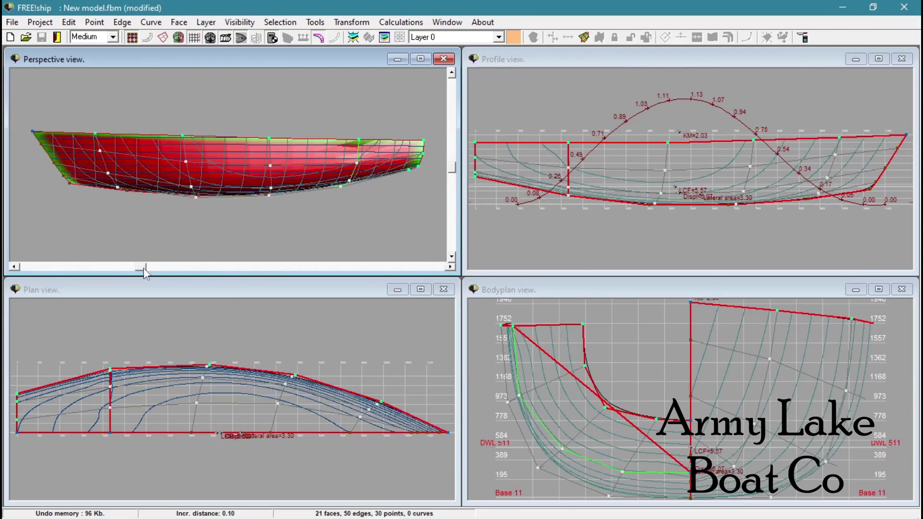
{"action": "right_click", "coordinate": [367, 203]}
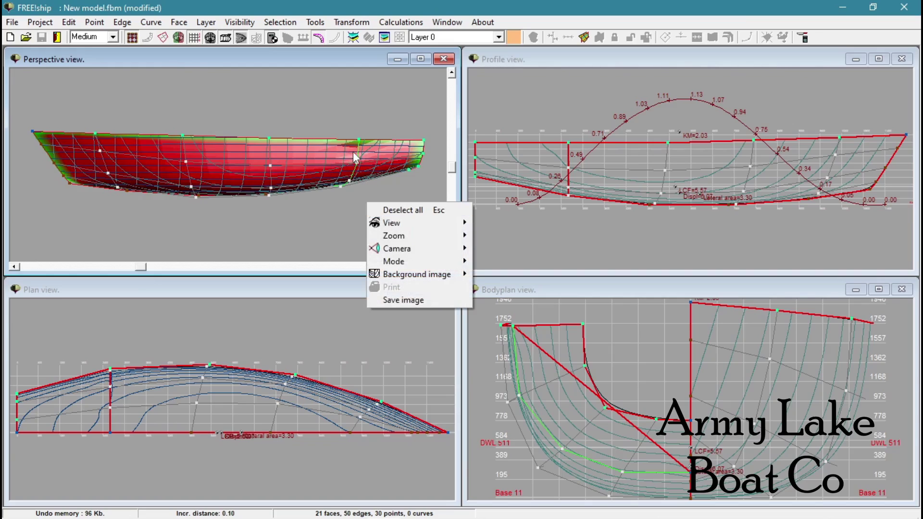
{"action": "left_click", "coordinate": [349, 198]}
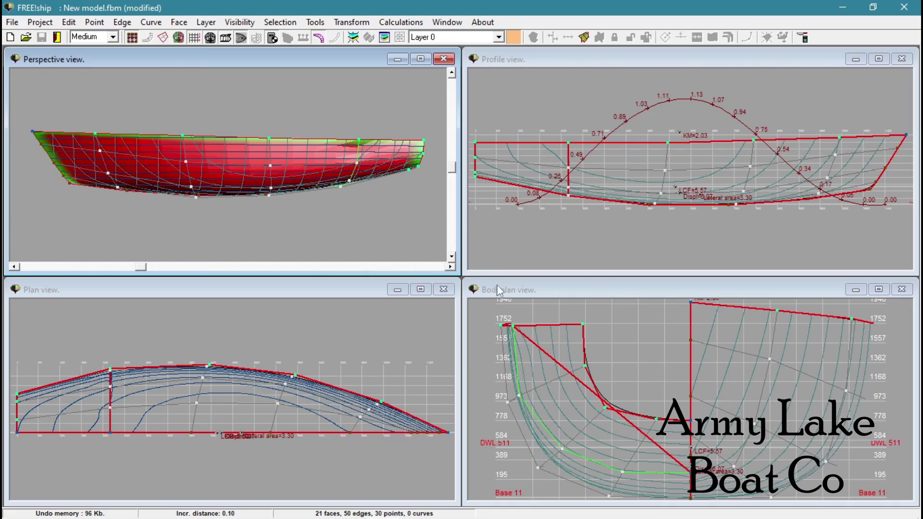
Step: Crease the four hull edges along the bulkhead and examine the developability shading from the inner side of the hull
{"action": "left_click", "coordinate": [516, 355]}
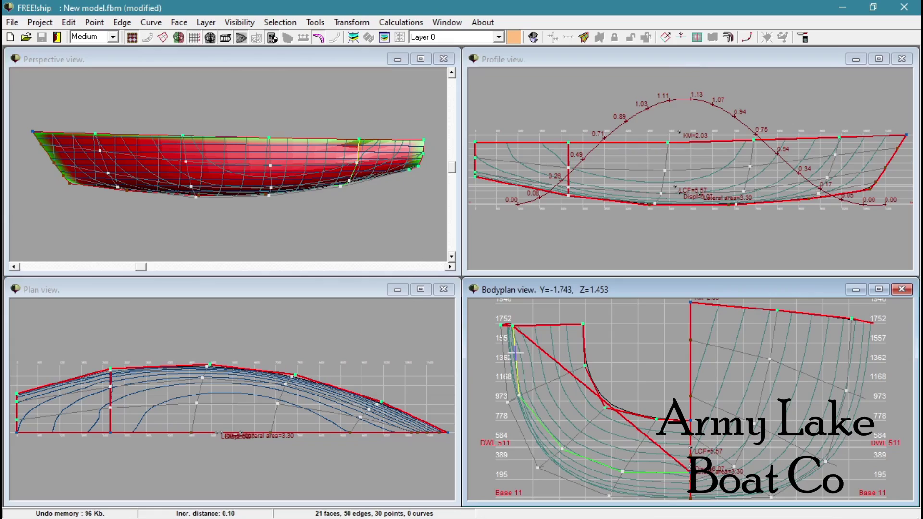
{"action": "left_click", "coordinate": [536, 424]}
{"action": "left_click", "coordinate": [596, 463]}
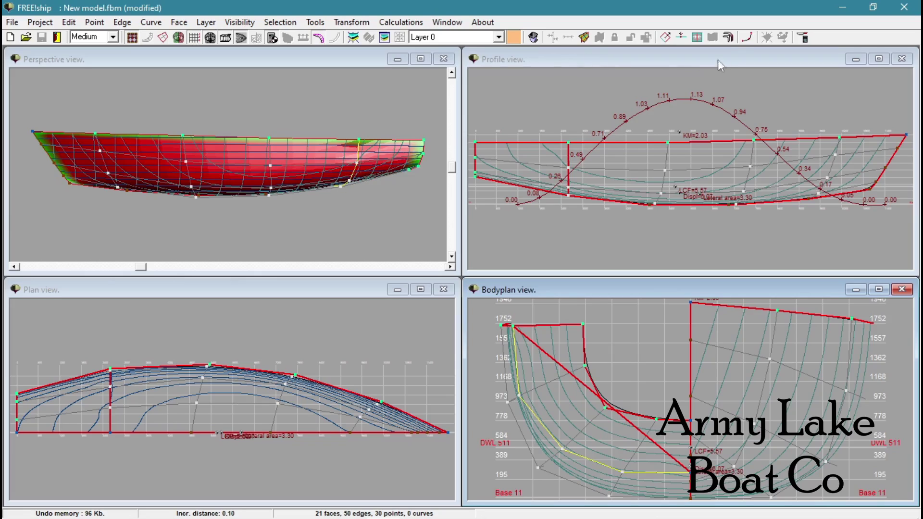
{"action": "left_click", "coordinate": [732, 40]}
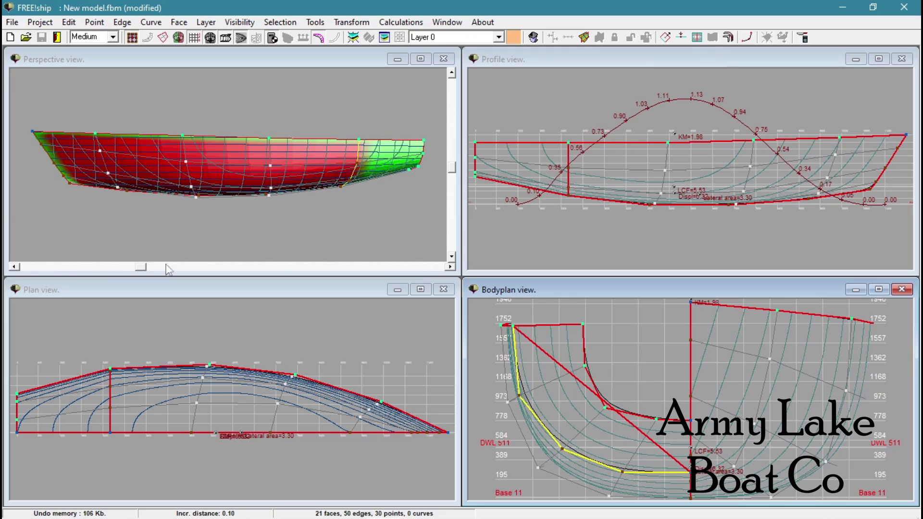
{"action": "left_click_drag", "start_coordinate": [142, 271], "coordinate": [392, 267]}
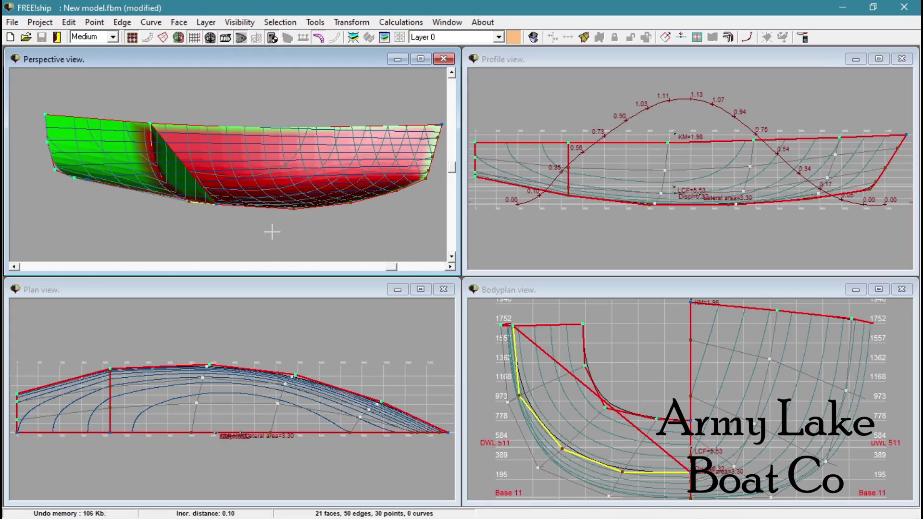
Step: Return the perspective view to wireframe and deselect the hull edges along the bulkhead
{"action": "right_click_drag", "start_coordinate": [272, 231], "coordinate": [255, 231]}
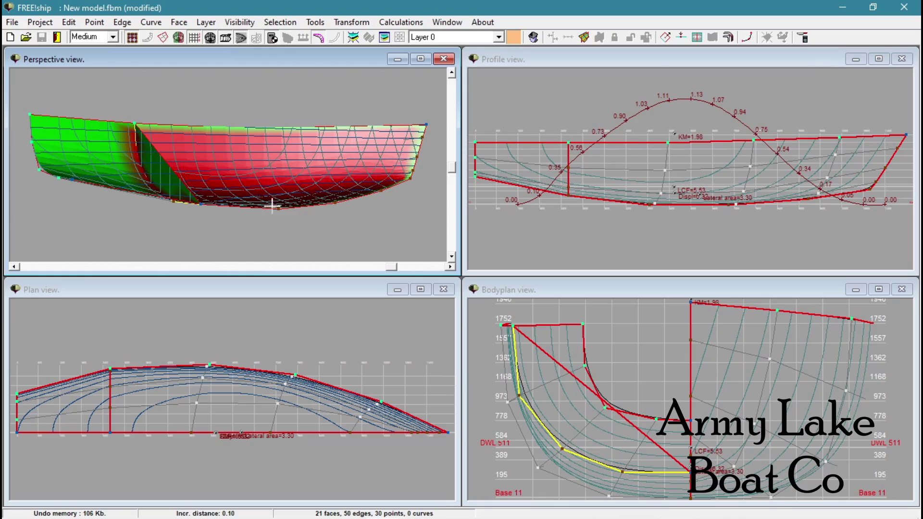
{"action": "right_click", "coordinate": [346, 230]}
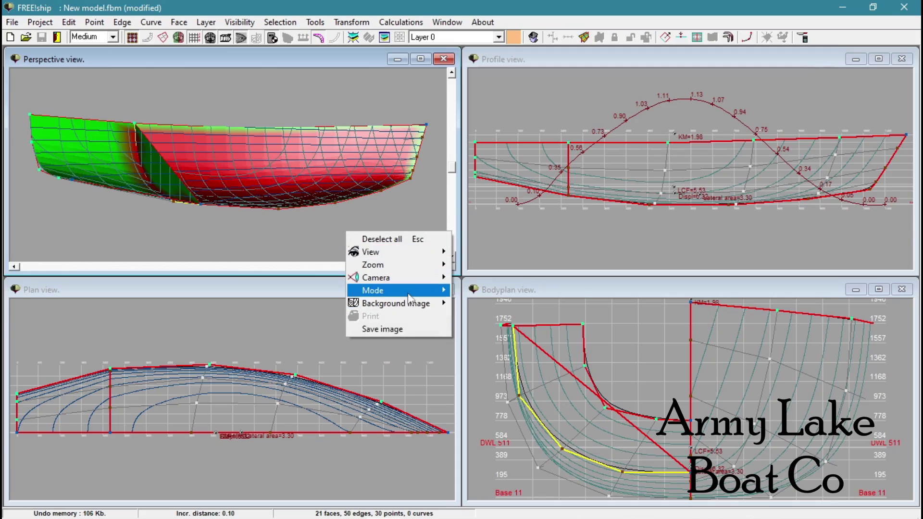
{"action": "mouse_move", "coordinate": [407, 290]}
{"action": "left_click", "coordinate": [481, 290]}
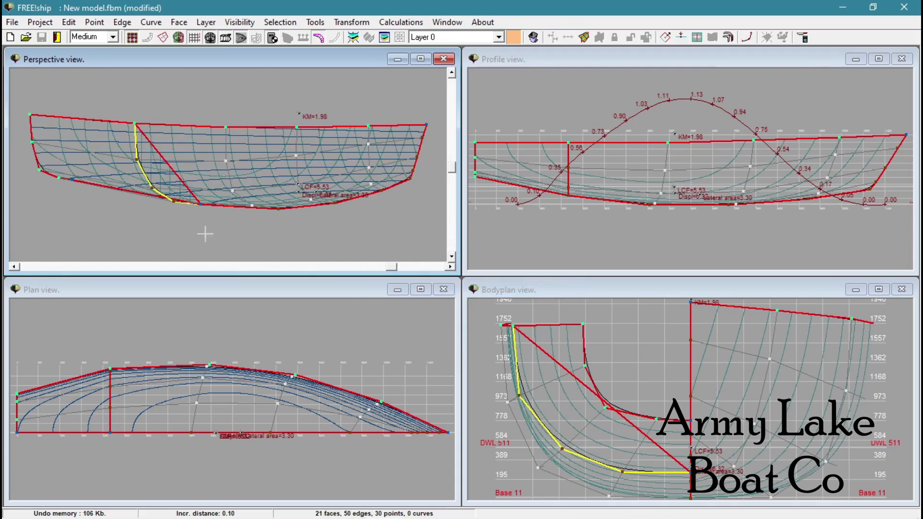
{"action": "right_click", "coordinate": [156, 158]}
{"action": "left_click", "coordinate": [175, 158]}
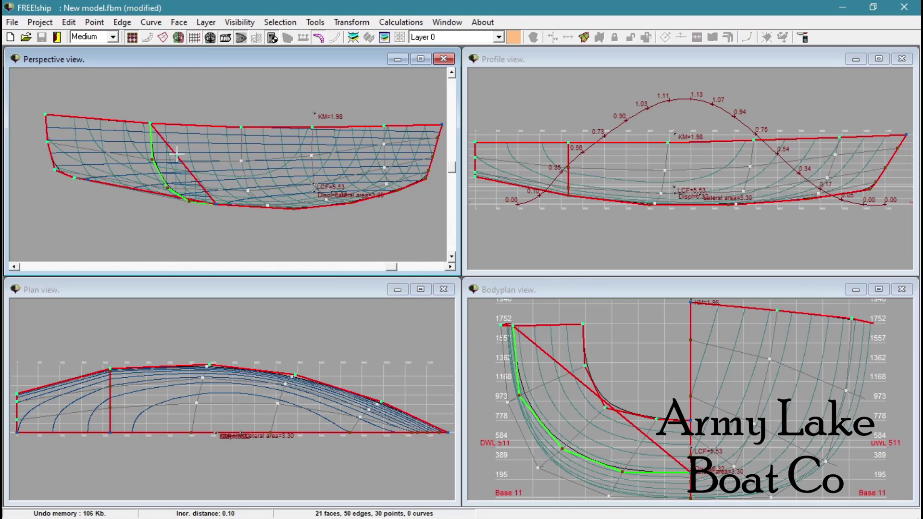
Step: Split the bulkhead's diagonal inner edge with a new point and set that point's Y-coordinate to 0.0
{"action": "left_click", "coordinate": [178, 158]}
{"action": "left_click", "coordinate": [177, 158]}
{"action": "left_click", "coordinate": [176, 155]}
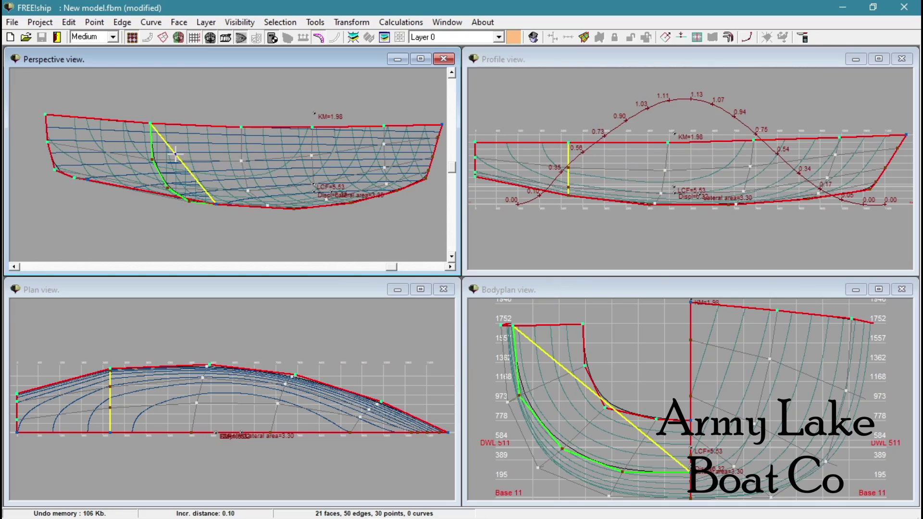
{"action": "left_click", "coordinate": [681, 37]}
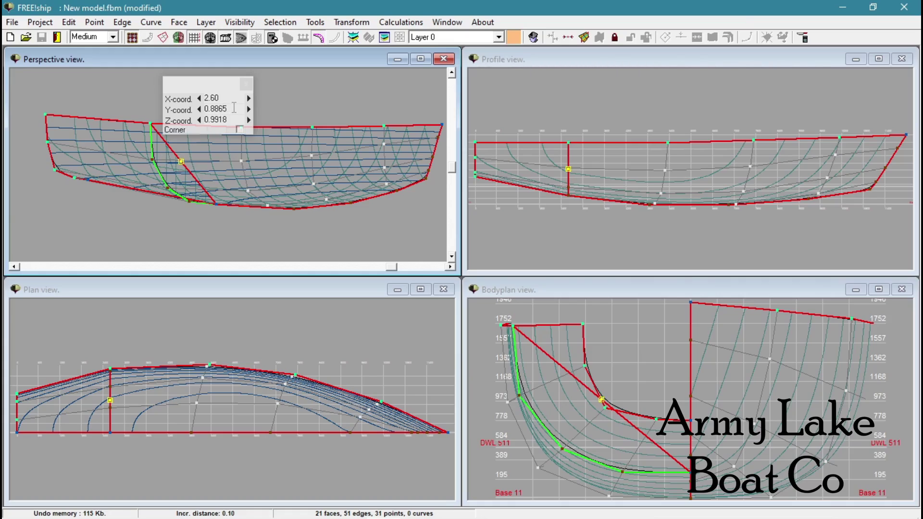
{"action": "left_click_drag", "start_coordinate": [235, 107], "coordinate": [186, 111]}
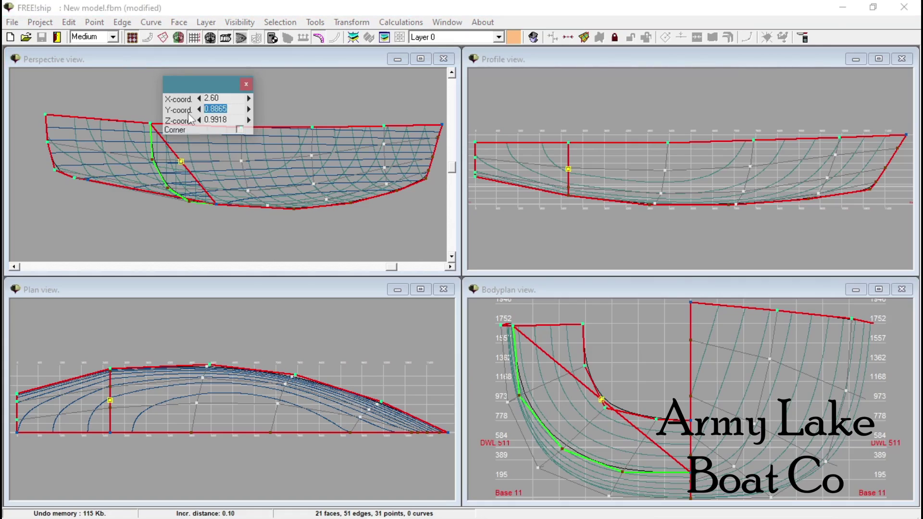
{"action": "type", "text": "0"}
{"action": "key", "text": "Return"}
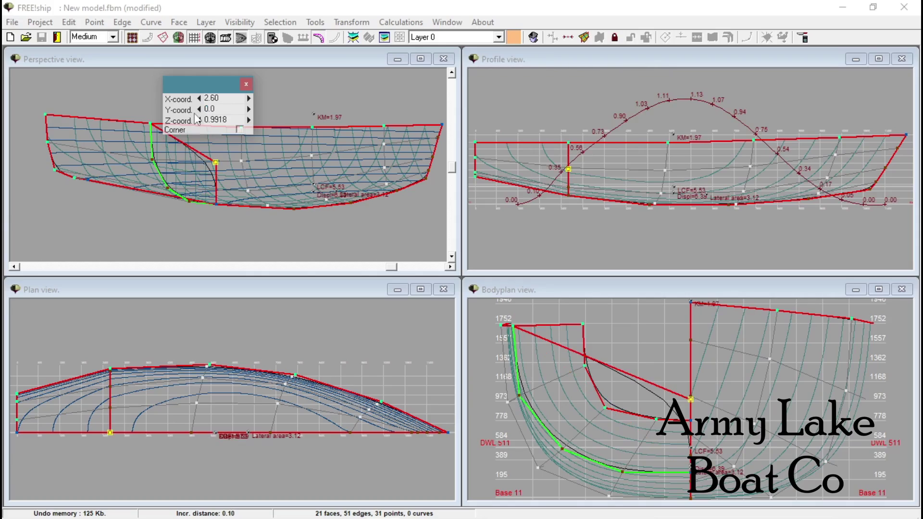
Step: Make the bulkhead's new centreline point a corner and set its Z-coordinate to 1.7206 to match the sheer point
{"action": "left_click", "coordinate": [150, 123]}
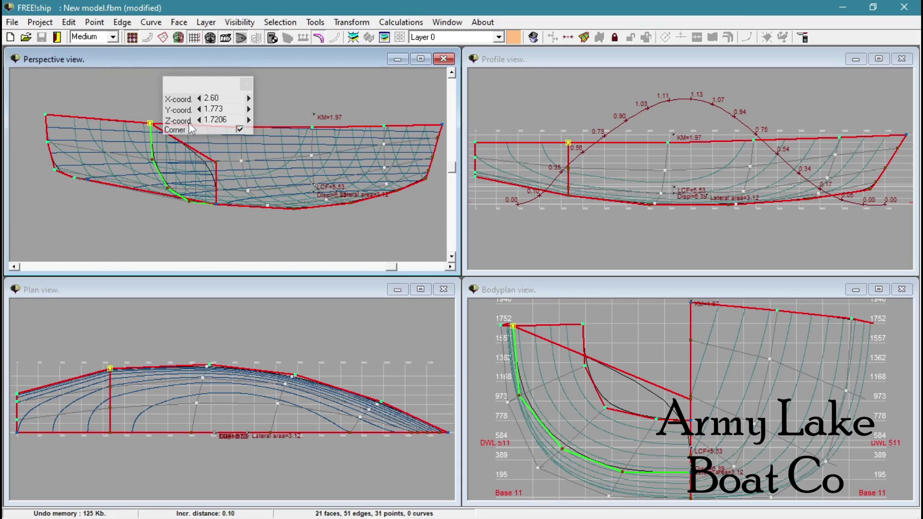
{"action": "left_click", "coordinate": [217, 163]}
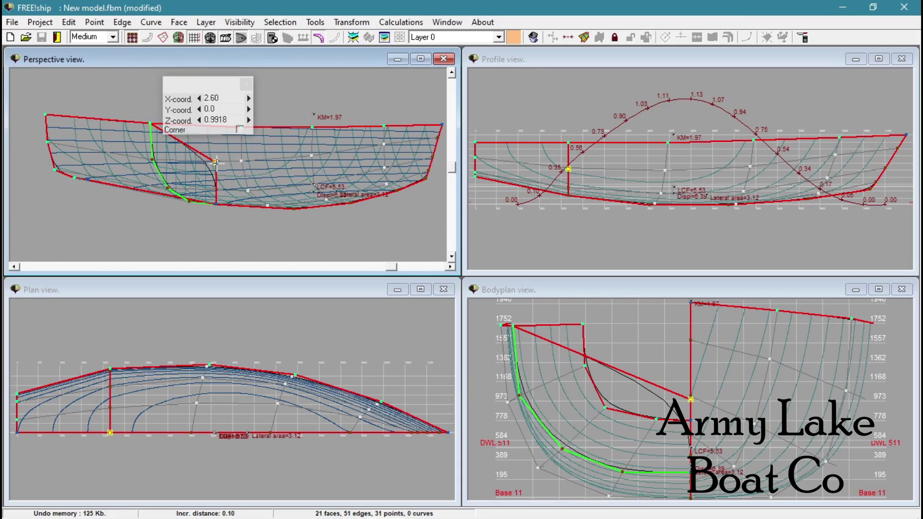
{"action": "left_click", "coordinate": [240, 131]}
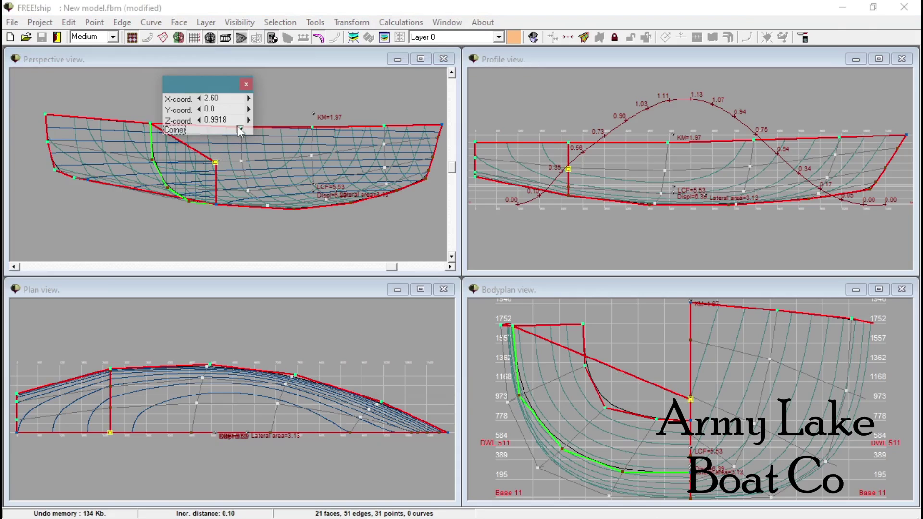
{"action": "left_click_drag", "start_coordinate": [226, 119], "coordinate": [193, 126]}
{"action": "type", "text": "1.7206"}
{"action": "key", "text": "Return"}
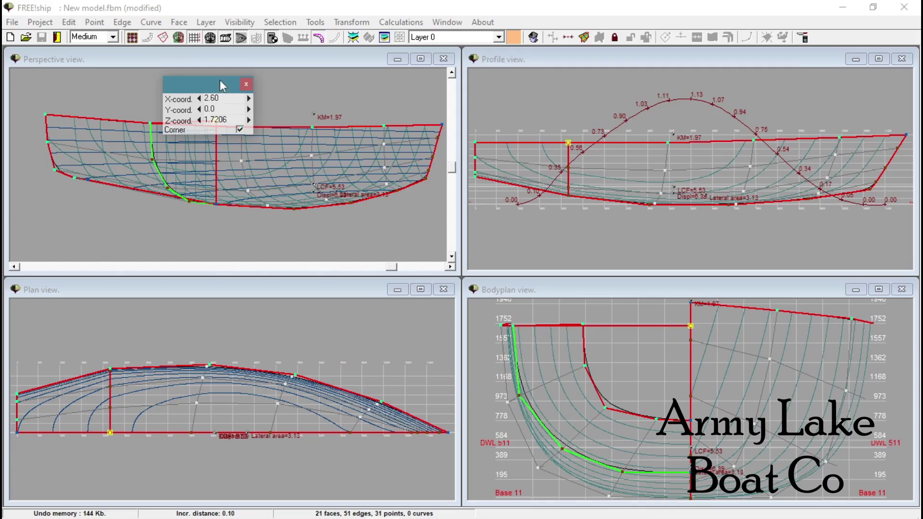
{"action": "left_click_drag", "start_coordinate": [220, 85], "coordinate": [340, 127]}
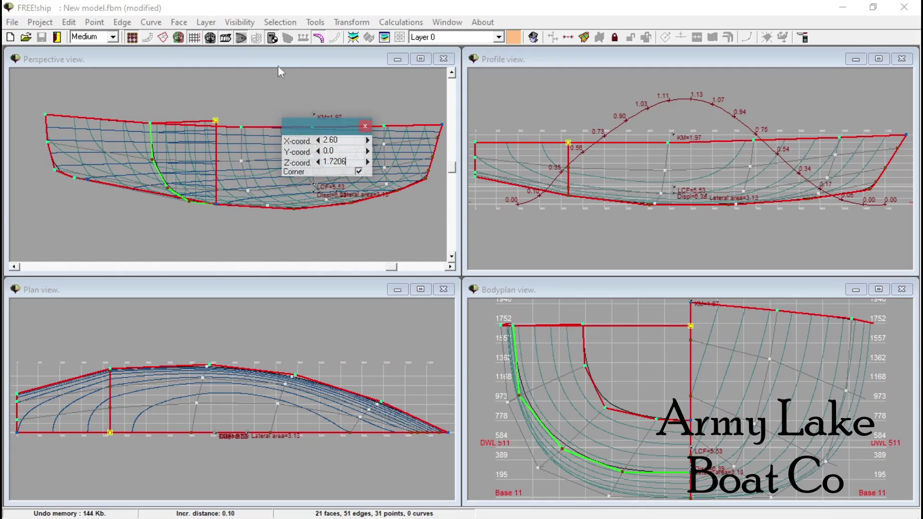
{"action": "left_click", "coordinate": [365, 126]}
{"action": "left_click", "coordinate": [207, 22]}
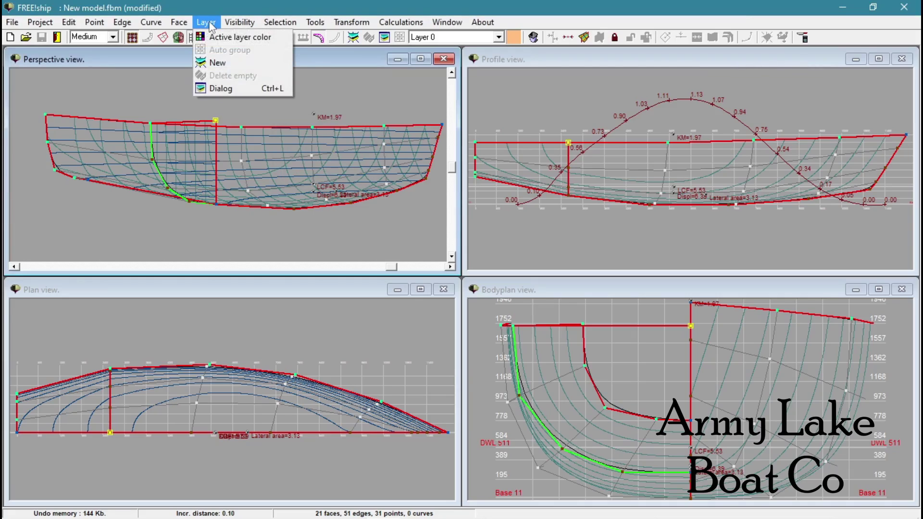
{"action": "left_click", "coordinate": [226, 88]}
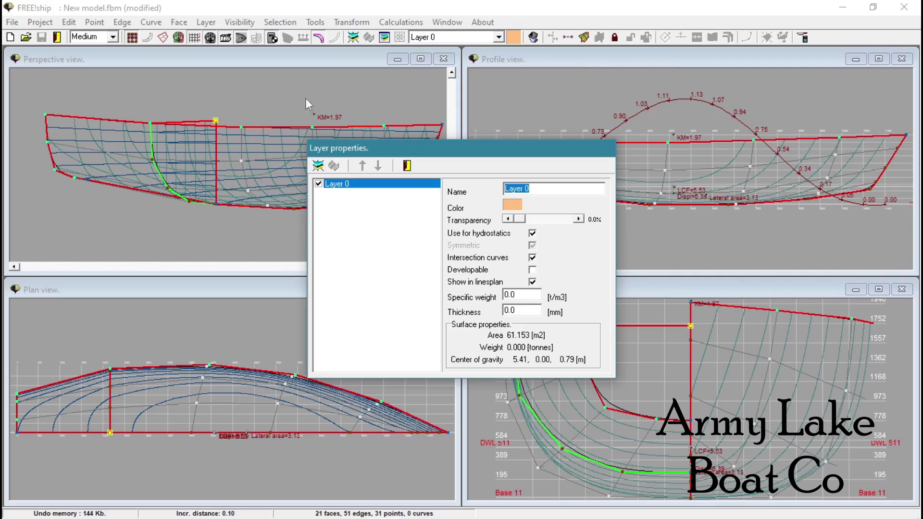
{"action": "left_click", "coordinate": [406, 166]}
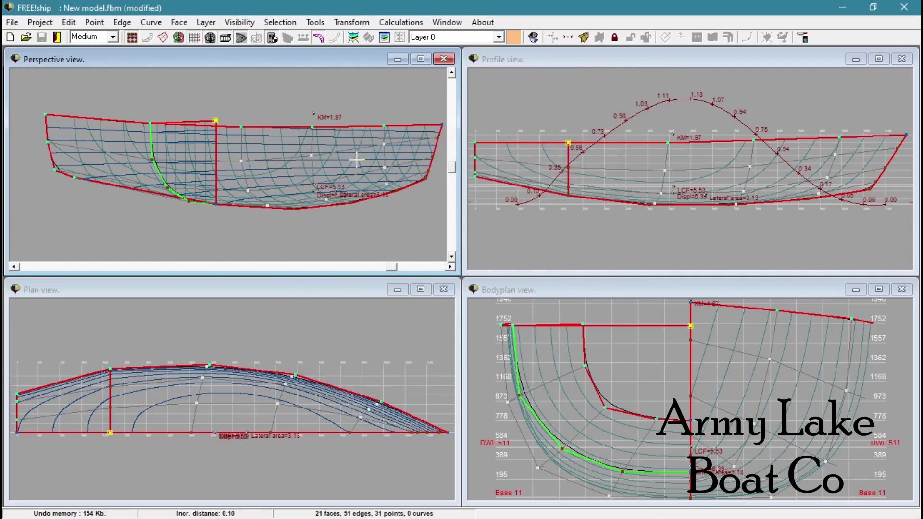
Step: Show the interior edges, select the bulkhead face and put it on its own layer with Auto group
{"action": "left_click", "coordinate": [163, 37]}
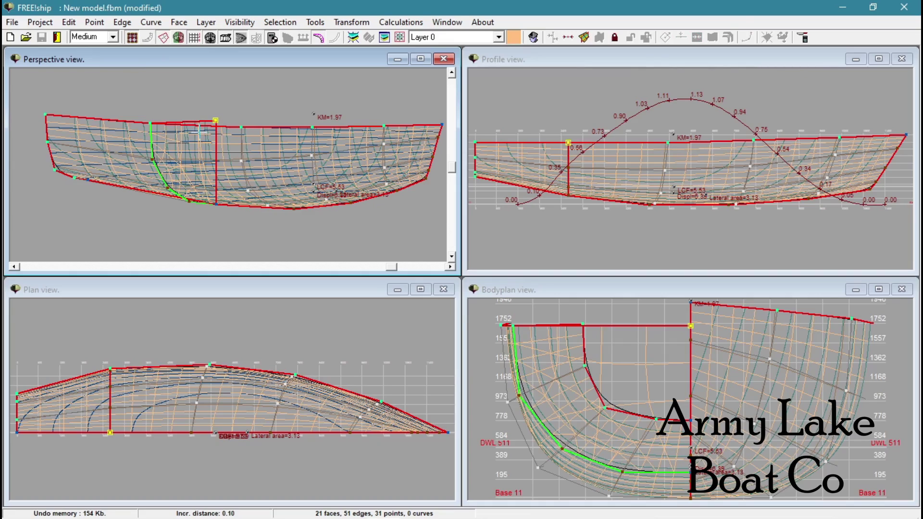
{"action": "left_click", "coordinate": [197, 156]}
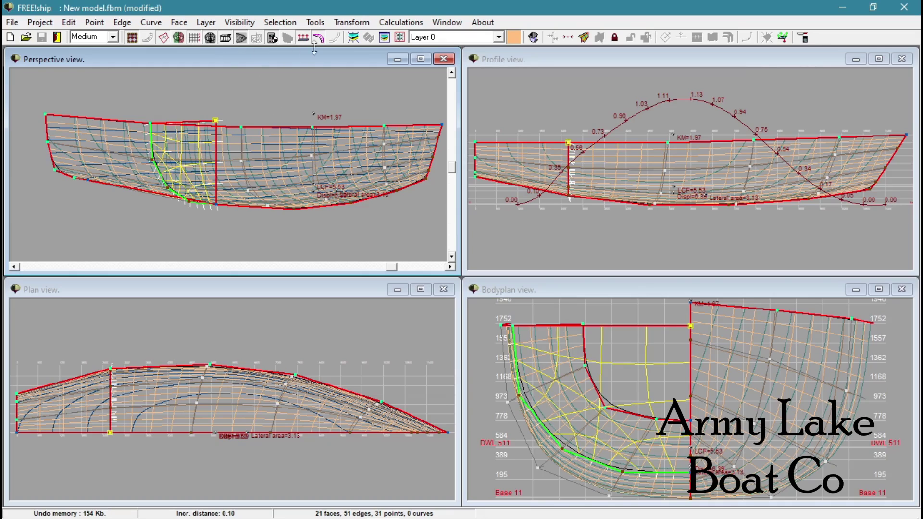
{"action": "left_click", "coordinate": [399, 37]}
Step: Rename the bulkhead's layer as bulk and make it developable
{"action": "left_click", "coordinate": [206, 22]}
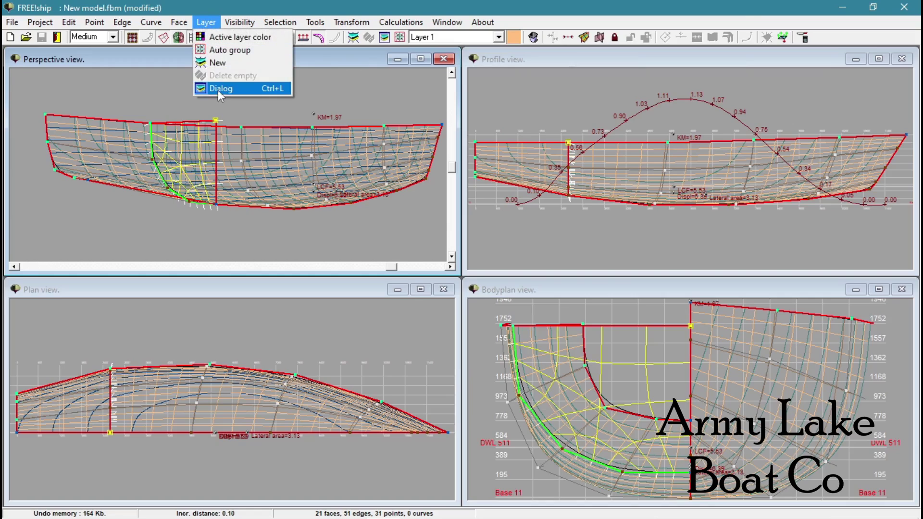
{"action": "left_click", "coordinate": [217, 88]}
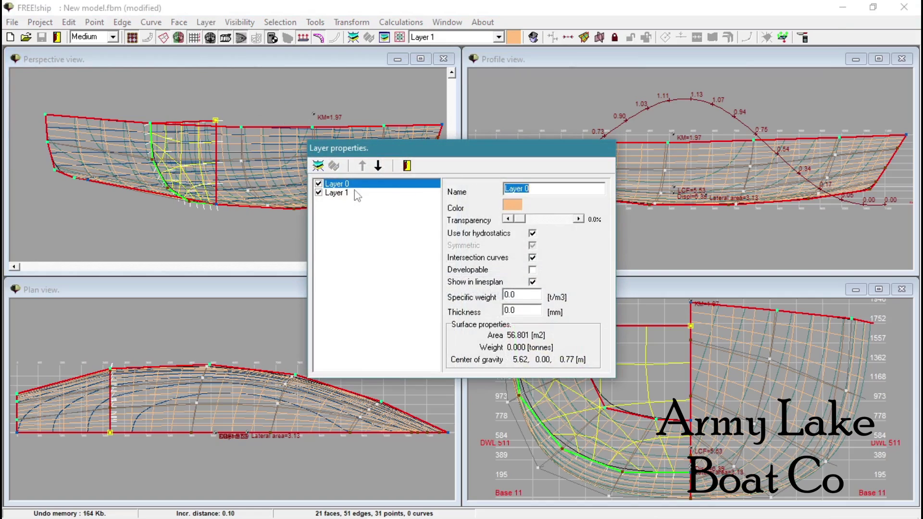
{"action": "left_click", "coordinate": [356, 193]}
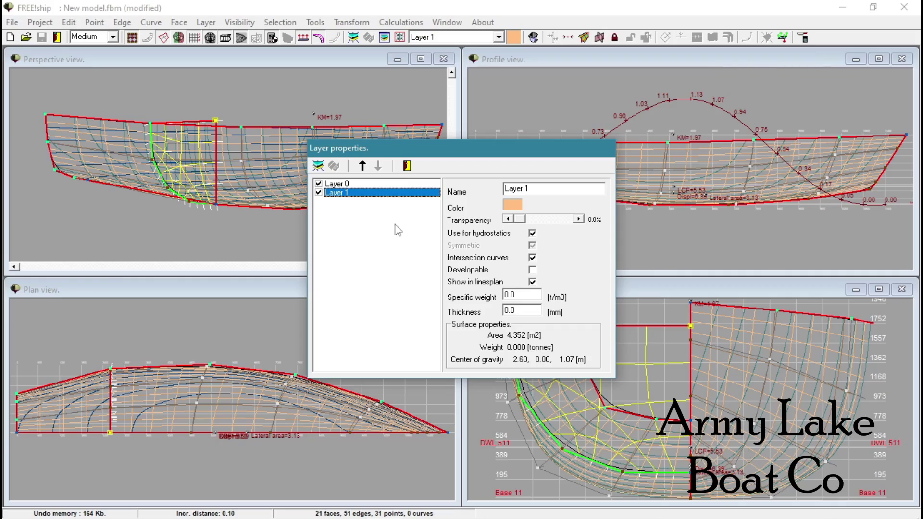
{"action": "key", "text": "Tab"}
{"action": "type", "text": "bul"}
{"action": "left_click", "coordinate": [533, 270]}
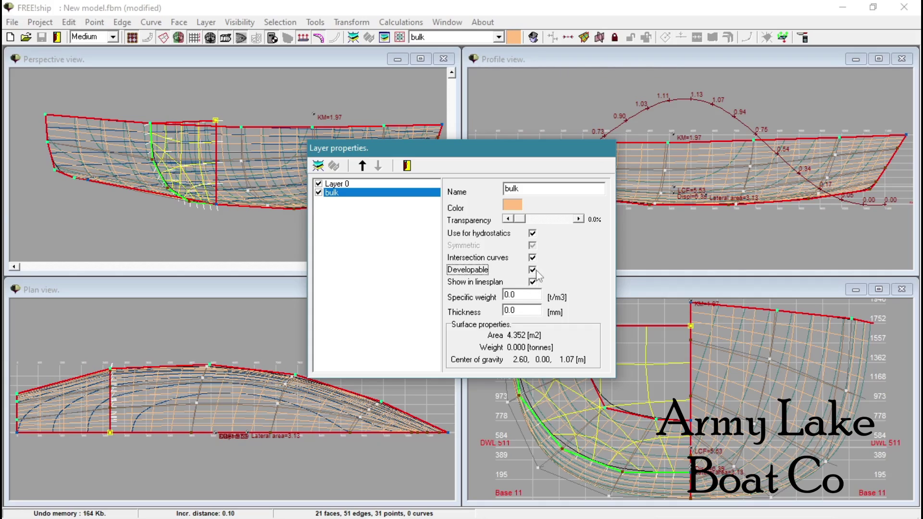
{"action": "left_click", "coordinate": [410, 169]}
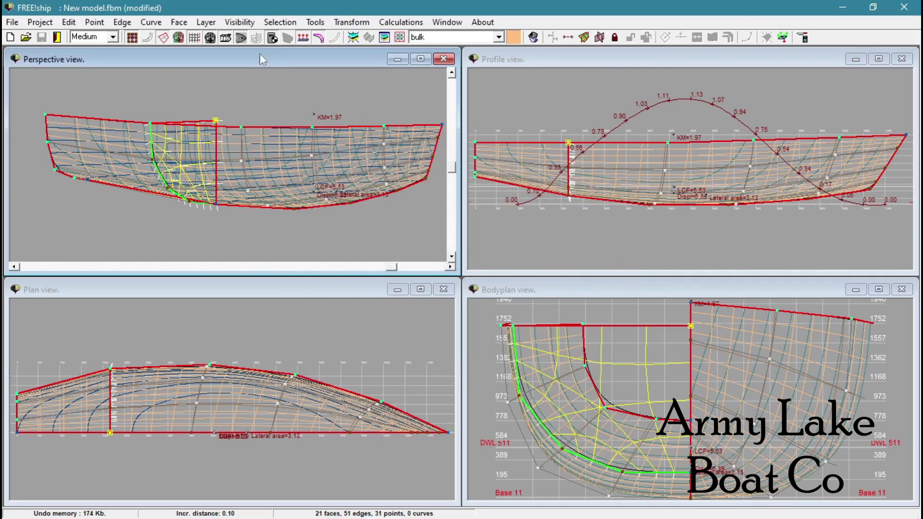
Step: Unroll the developable bulk layer and examine the flattened bulkhead plate
{"action": "left_click", "coordinate": [315, 23]}
{"action": "left_click", "coordinate": [338, 77]}
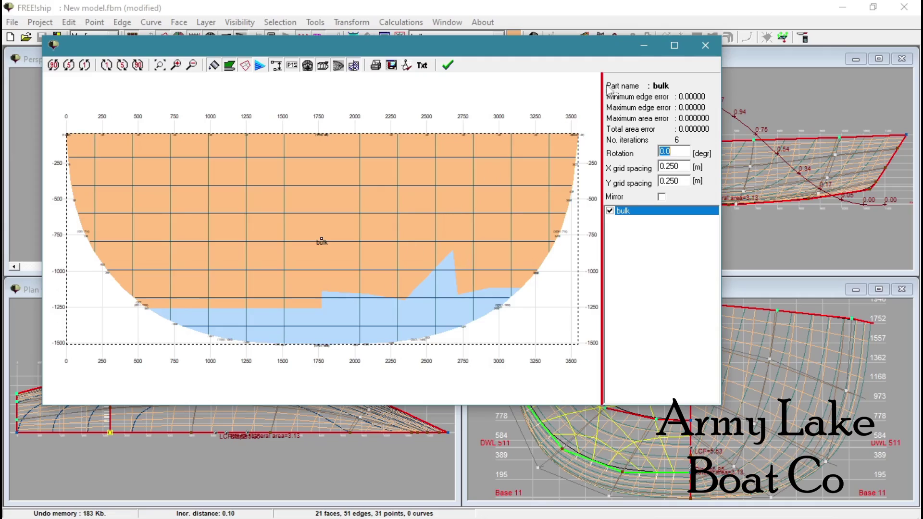
{"action": "left_click", "coordinate": [705, 46]}
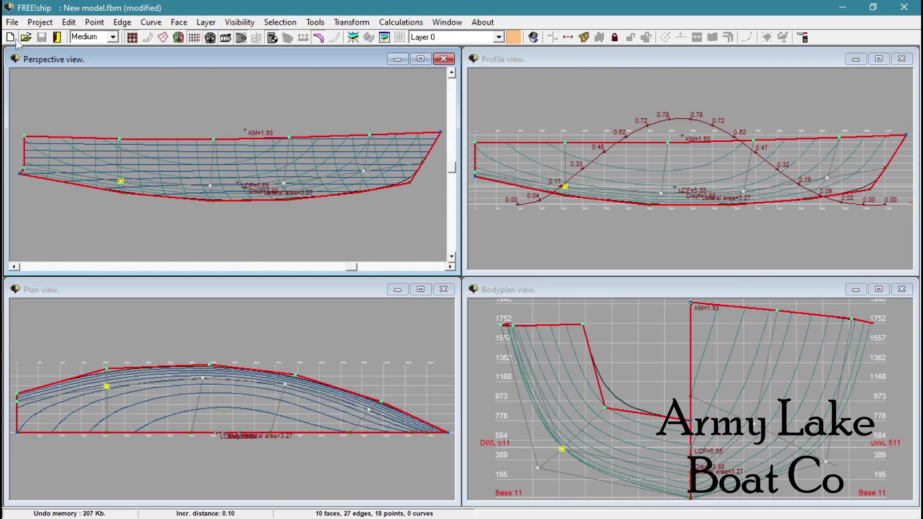
Step: Add a control point and place it in the profile view at about X 3.00, Z 0.36, forward of the first station
{"action": "left_click", "coordinate": [102, 25]}
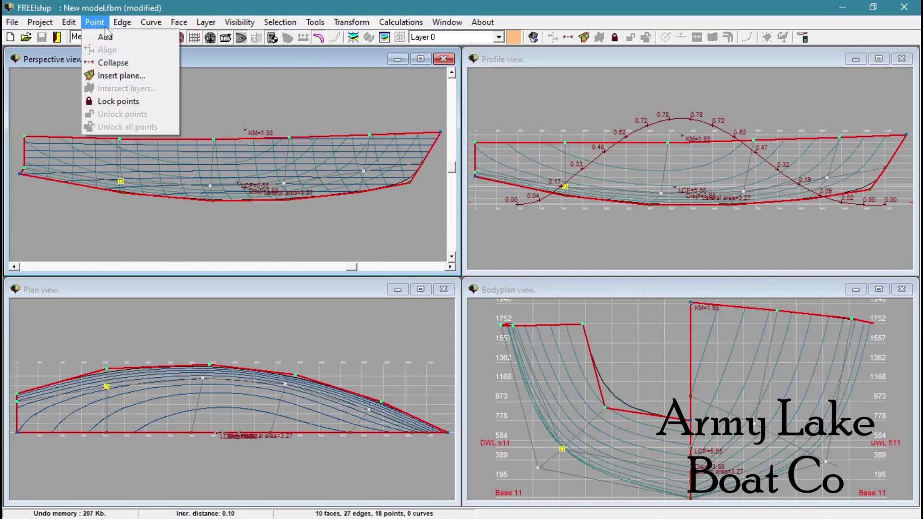
{"action": "left_click", "coordinate": [112, 40]}
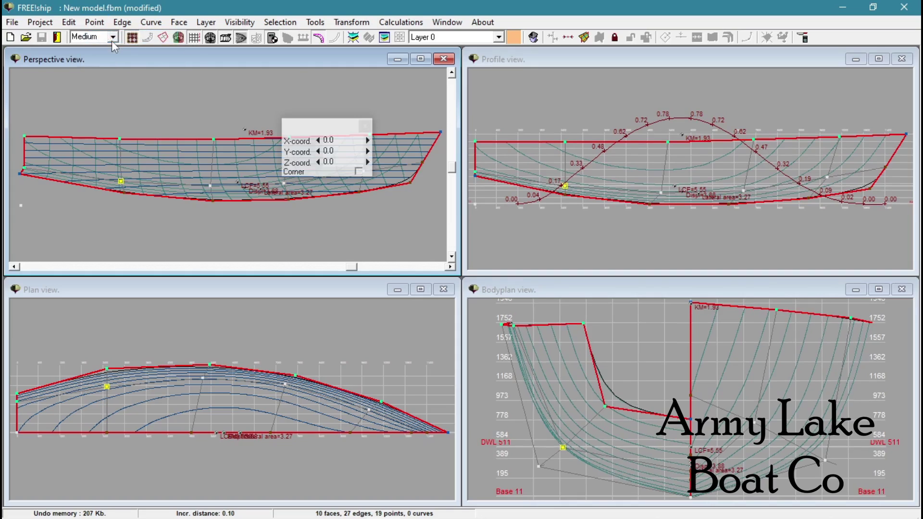
{"action": "left_click", "coordinate": [21, 205]}
{"action": "left_click_drag", "start_coordinate": [547, 62], "coordinate": [224, 130]}
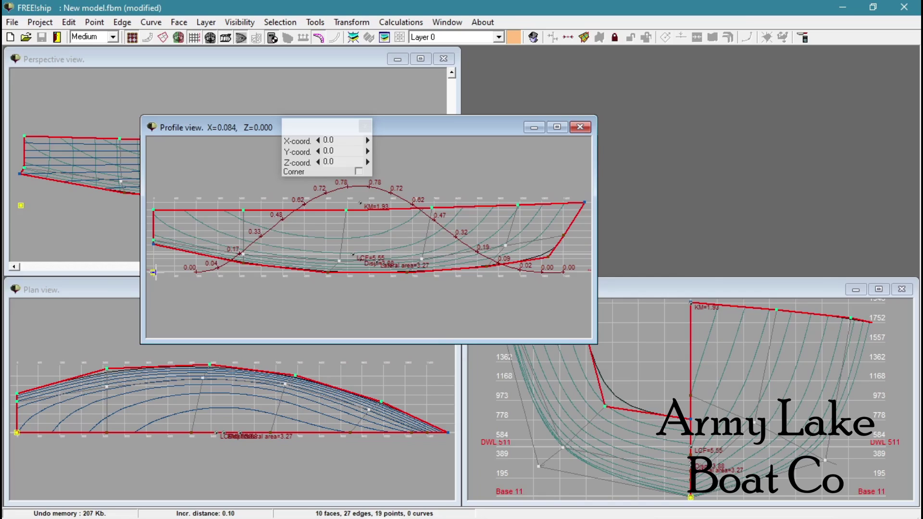
{"action": "left_click_drag", "start_coordinate": [153, 272], "coordinate": [260, 260]}
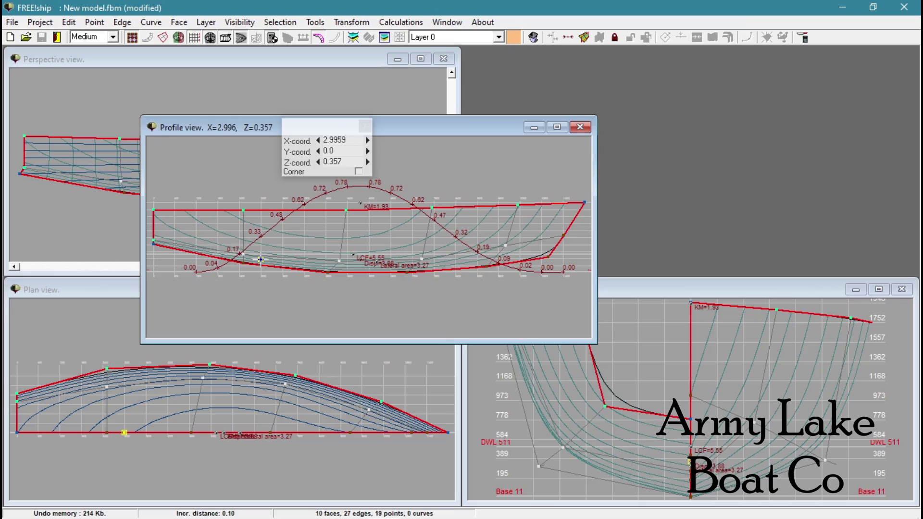
Step: Add a second control point and place it above the first at about X 2.98, Z 0.60
{"action": "left_click", "coordinate": [93, 23]}
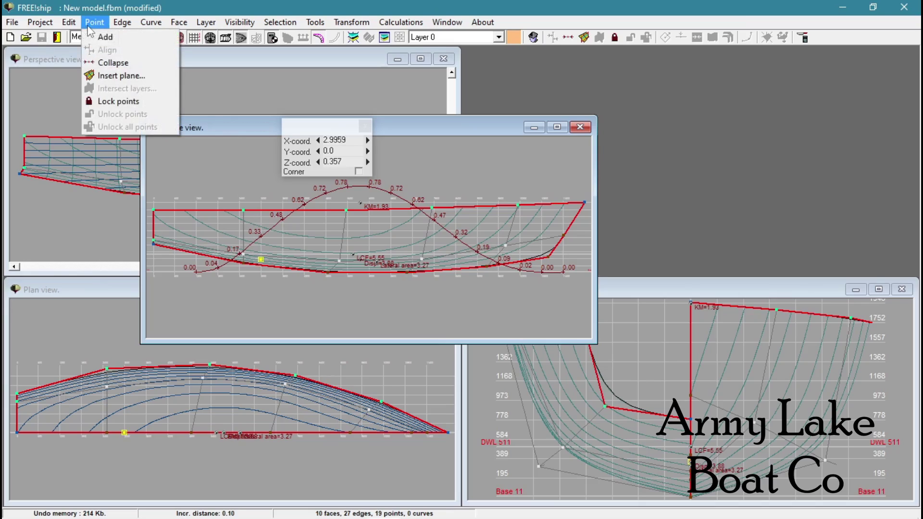
{"action": "left_click", "coordinate": [99, 37]}
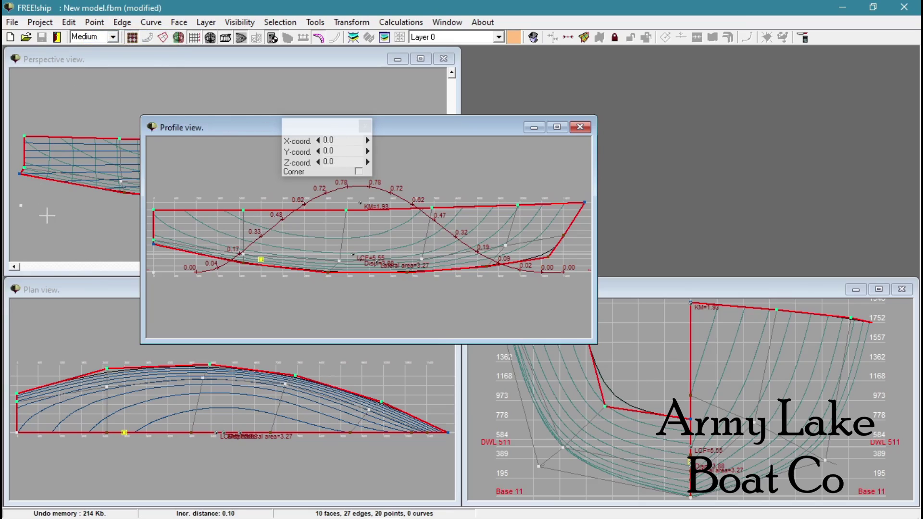
{"action": "left_click_drag", "start_coordinate": [152, 273], "coordinate": [259, 250]}
Step: Add a third control point and place it in the profile view near the first station's deck edge, at about X 2.49, Z 1.77
{"action": "left_click", "coordinate": [104, 23]}
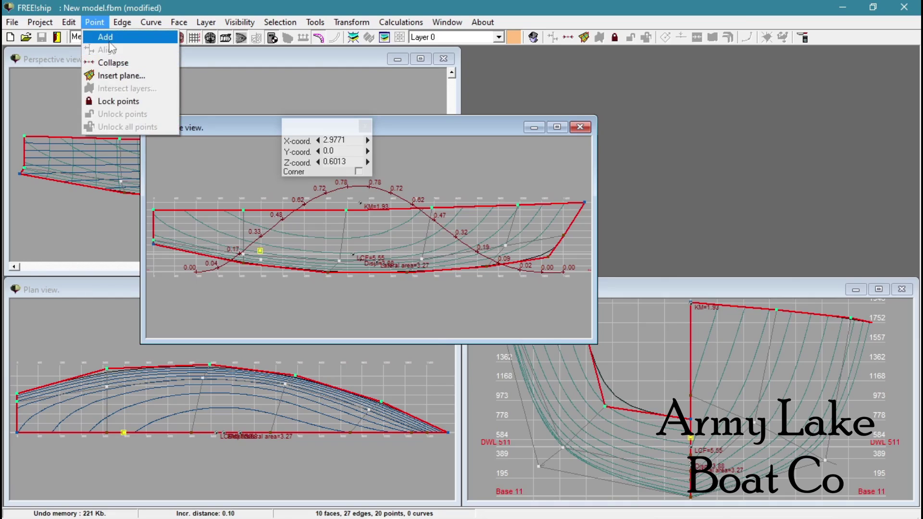
{"action": "left_click", "coordinate": [107, 36]}
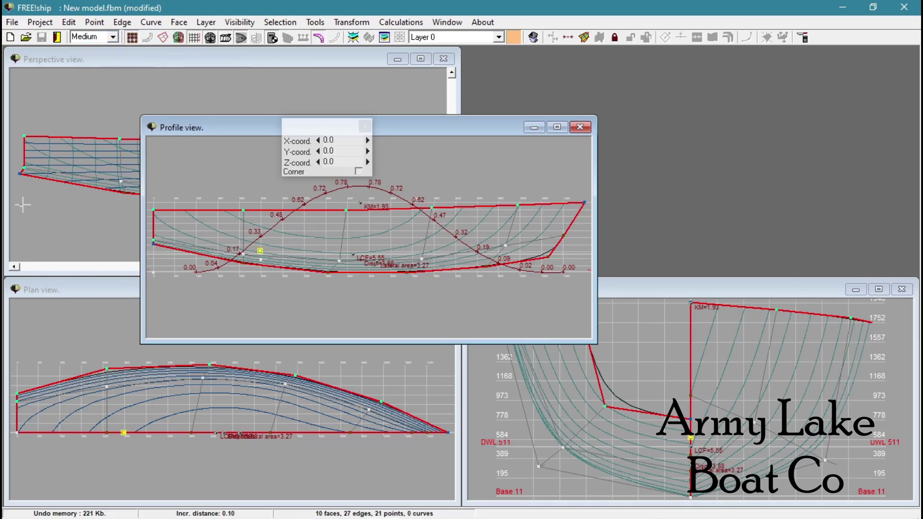
{"action": "left_click", "coordinate": [22, 205]}
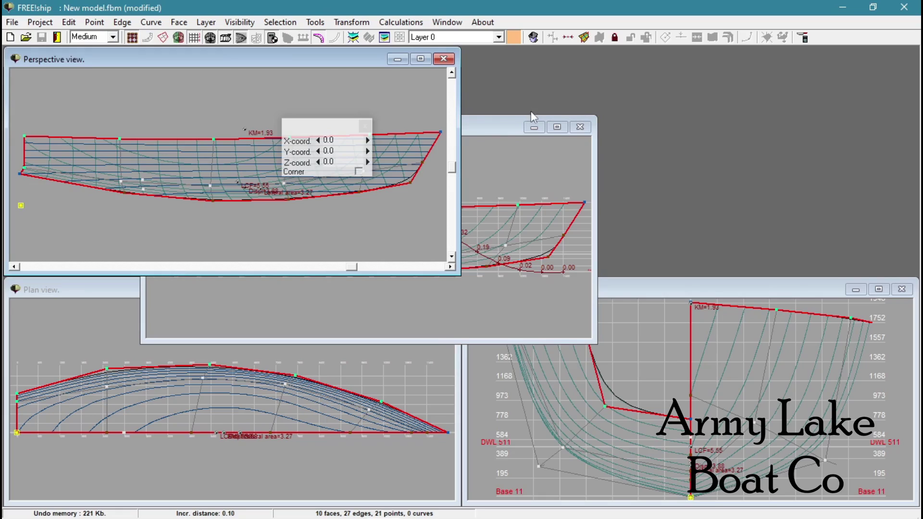
{"action": "left_click", "coordinate": [506, 123]}
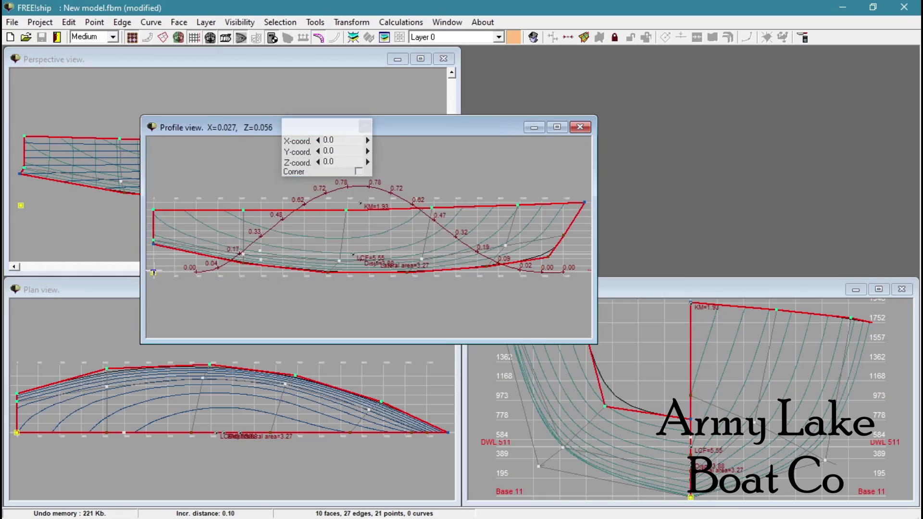
{"action": "left_click_drag", "start_coordinate": [154, 272], "coordinate": [262, 240]}
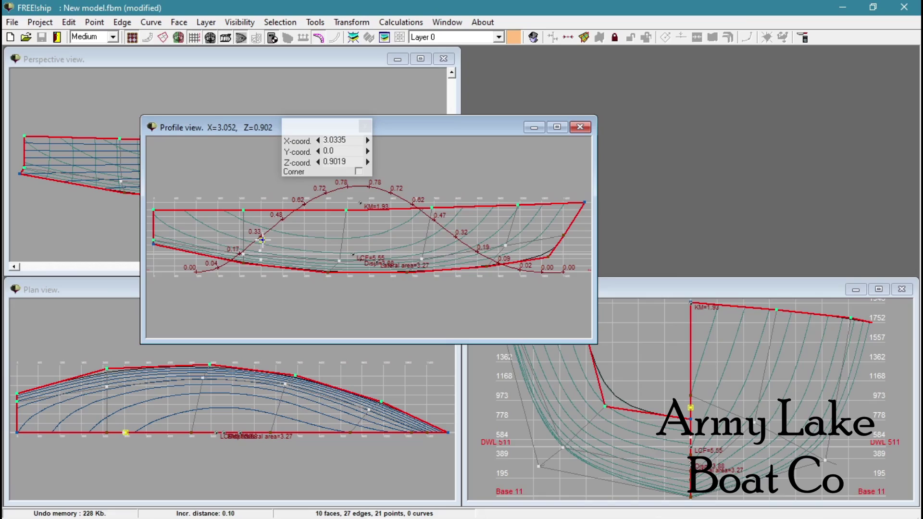
{"action": "left_click_drag", "start_coordinate": [261, 239], "coordinate": [243, 209]}
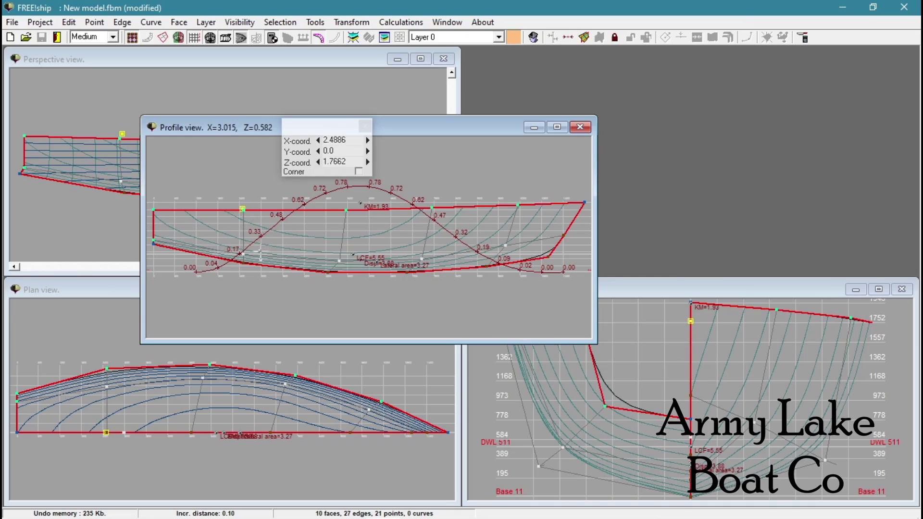
Step: Move the middle added point to about X 2.51, Z 0.53 and the lowest one to about X 2.86, Z 0.38
{"action": "left_click", "coordinate": [246, 251]}
{"action": "left_click_drag", "start_coordinate": [246, 251], "coordinate": [243, 253]}
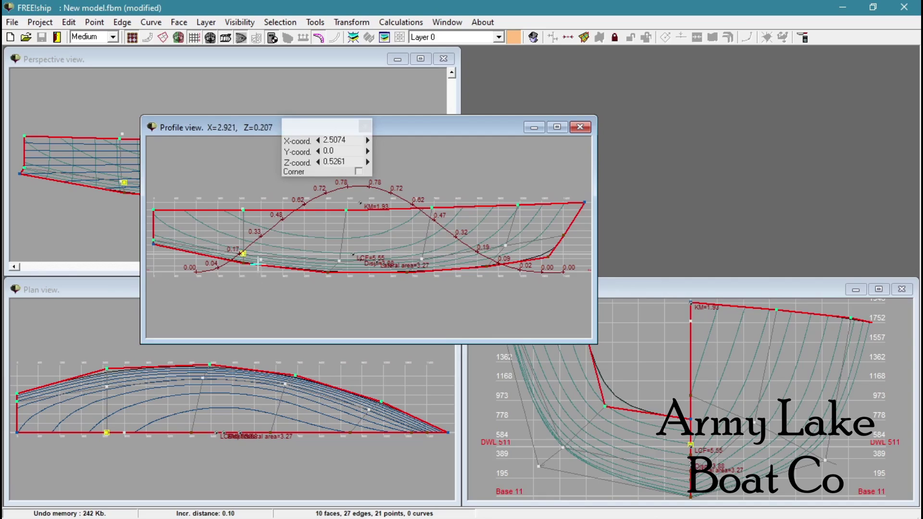
{"action": "mouse_move", "coordinate": [243, 254]}
{"action": "left_mouse_down"}
{"action": "mouse_move", "coordinate": [242, 264]}
{"action": "mouse_move", "coordinate": [257, 259]}
{"action": "left_mouse_up"}
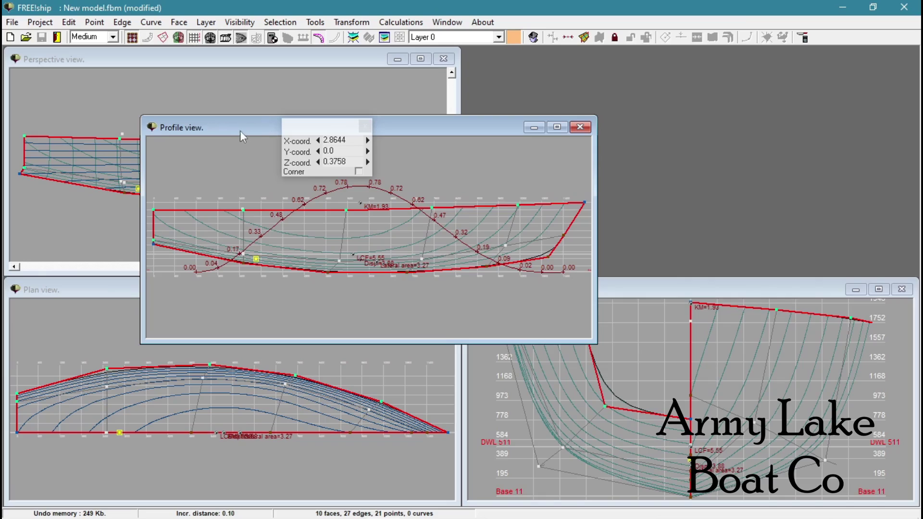
Step: Move the profile view clear of the perspective view and set the top added point's X-coordinate to 2.50
{"action": "left_click", "coordinate": [122, 134]}
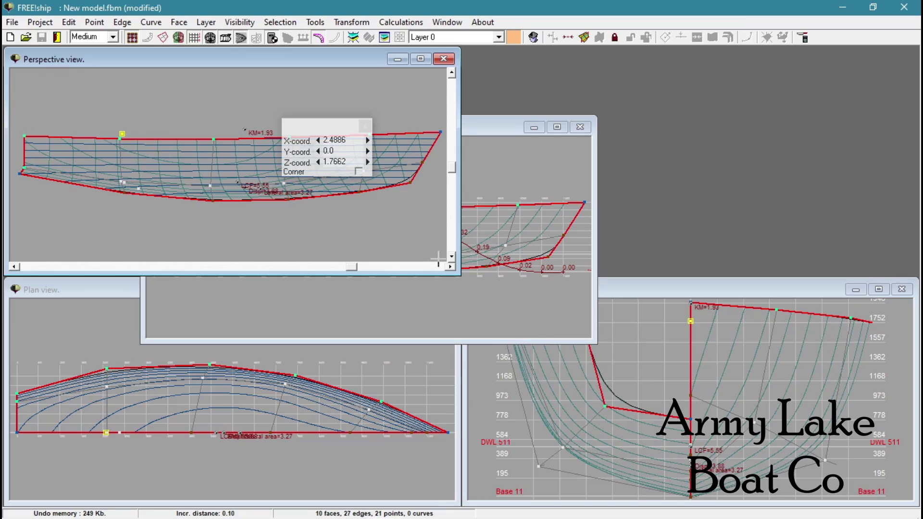
{"action": "left_click_drag", "start_coordinate": [506, 126], "coordinate": [827, 61]}
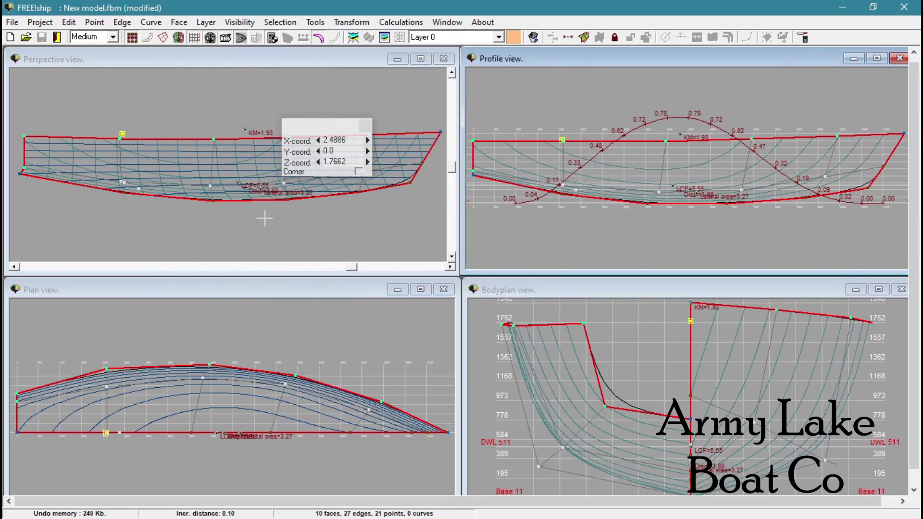
{"action": "left_click", "coordinate": [335, 140]}
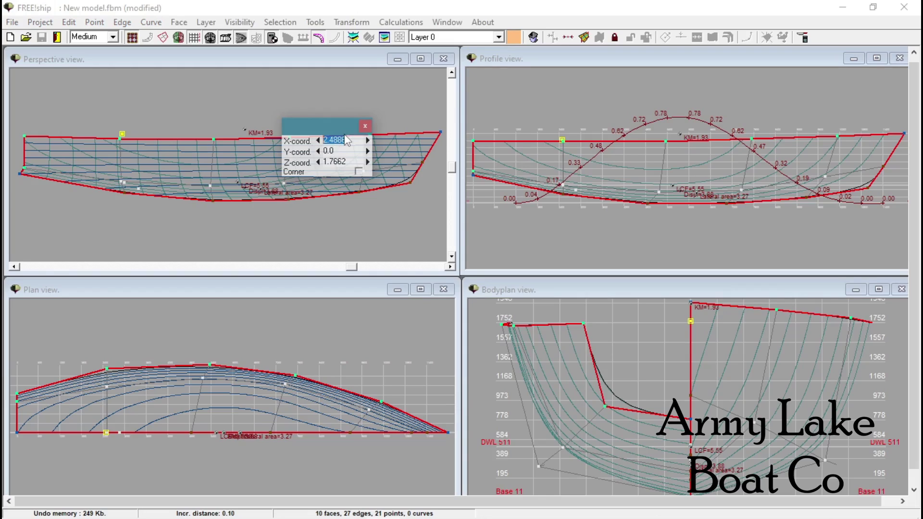
{"action": "type", "text": "2.50"}
{"action": "key", "text": "Return"}
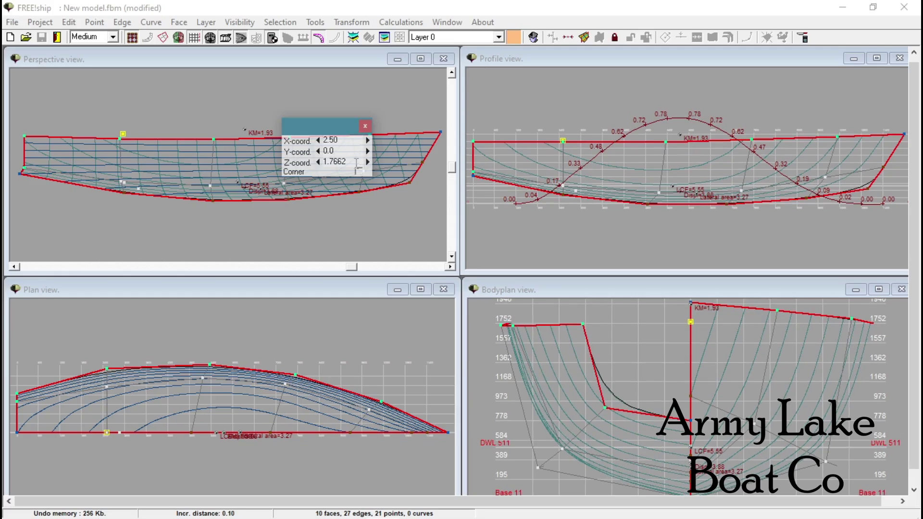
Step: Check the adjacent hull sheer point's coordinates and set the top added point's Y-coordinate to 1.75
{"action": "left_click", "coordinate": [120, 139]}
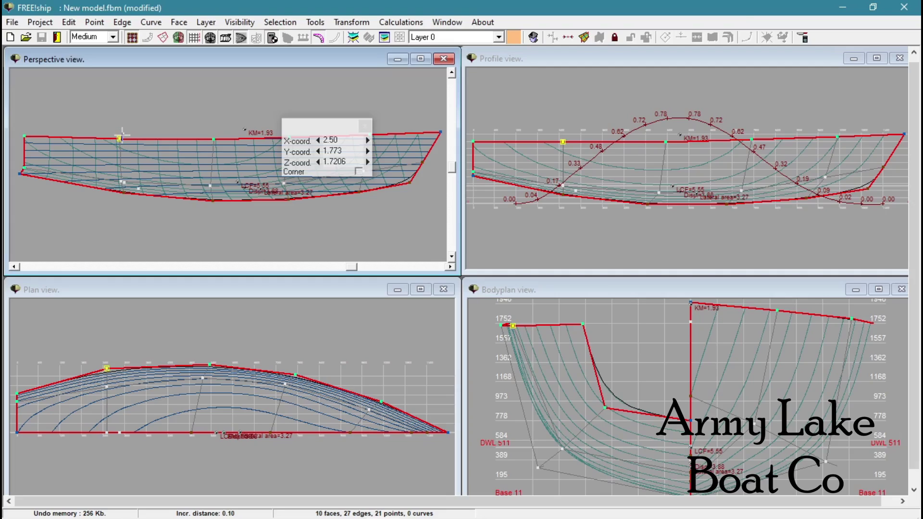
{"action": "left_click_drag", "start_coordinate": [120, 139], "coordinate": [123, 134]}
{"action": "left_click", "coordinate": [350, 151]}
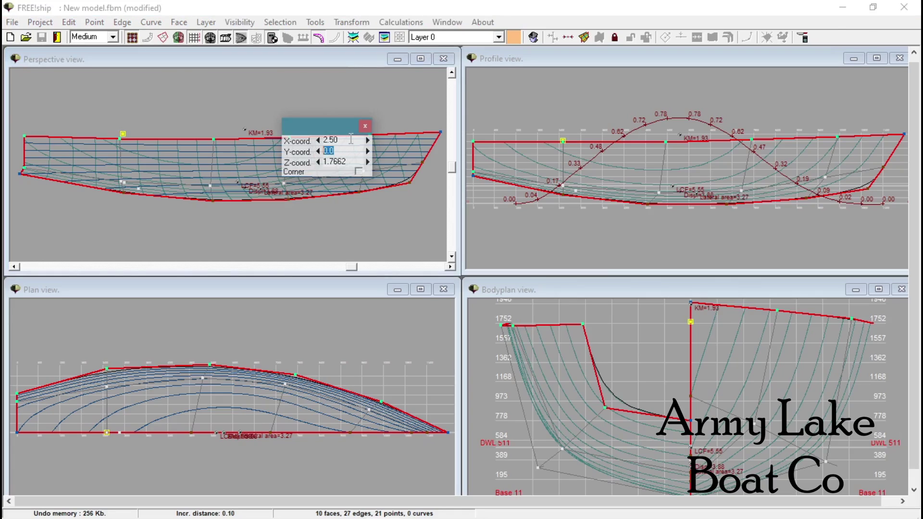
{"action": "type", "text": "1.7"}
{"action": "type", "text": "5"}
{"action": "key", "text": "Return"}
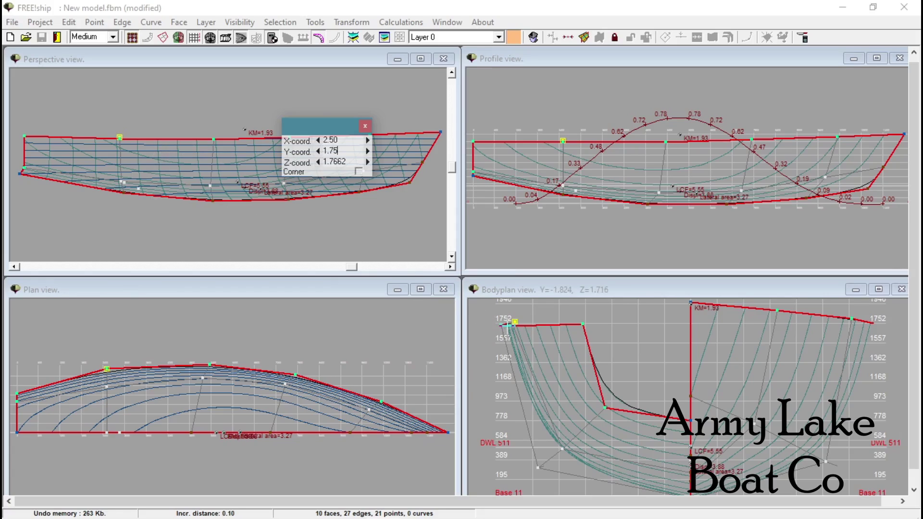
Step: Check the hull's sheer and bilge points at the first station and set the middle added point's Y-coordinate to 1.2778
{"action": "left_click", "coordinate": [500, 325]}
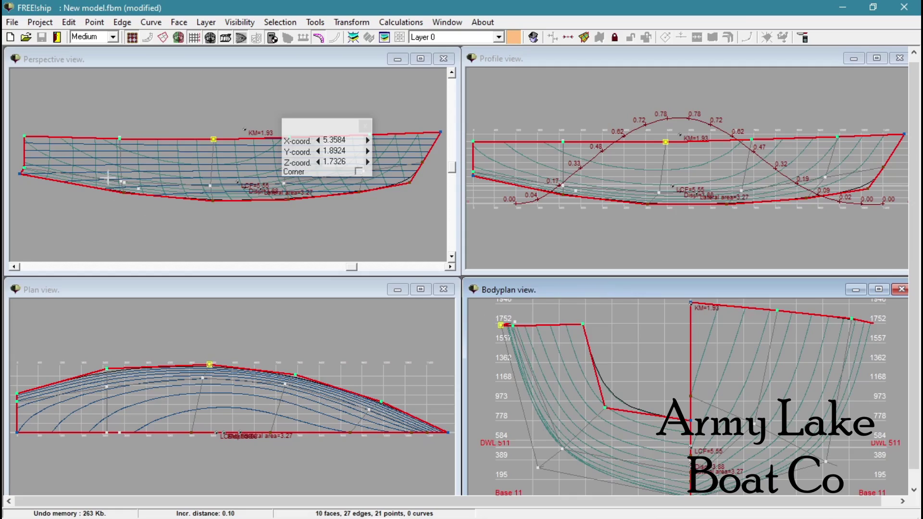
{"action": "left_click", "coordinate": [119, 139]}
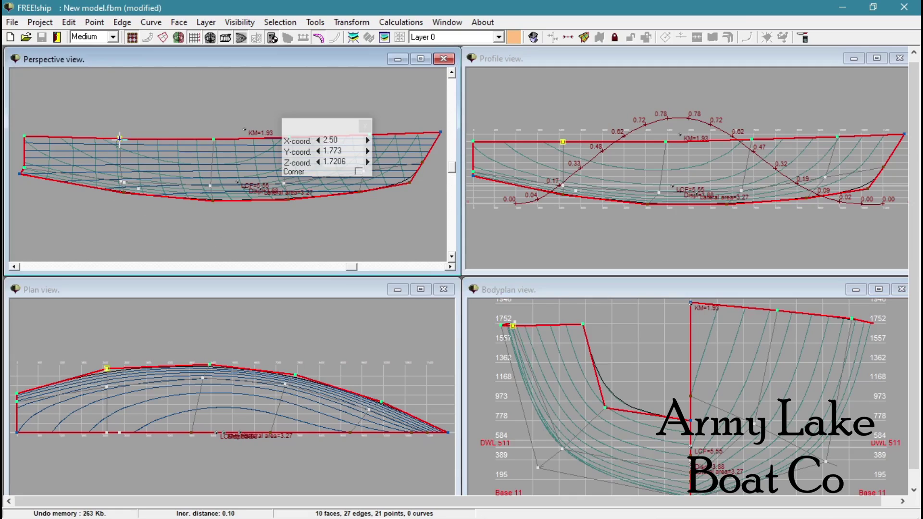
{"action": "left_click", "coordinate": [120, 181]}
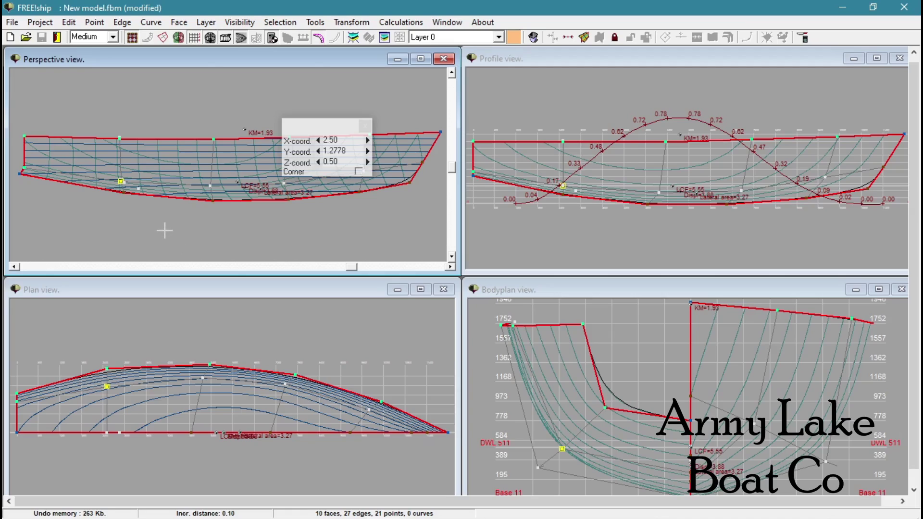
{"action": "left_click", "coordinate": [124, 182]}
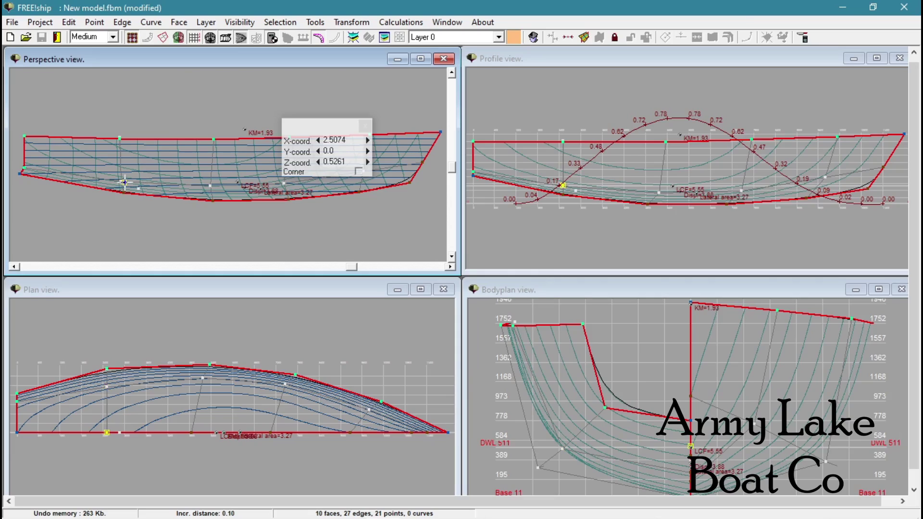
{"action": "left_click", "coordinate": [346, 153]}
{"action": "type", "text": "1."}
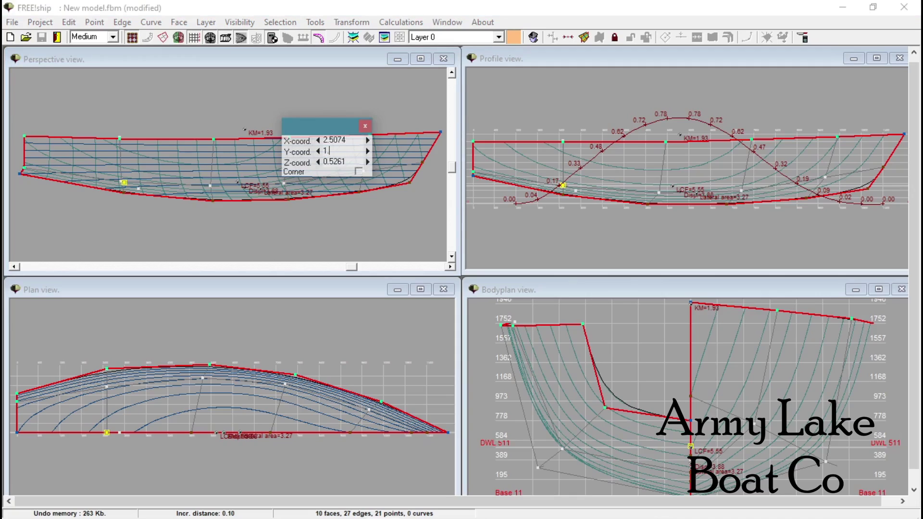
{"action": "key", "text": "Return"}
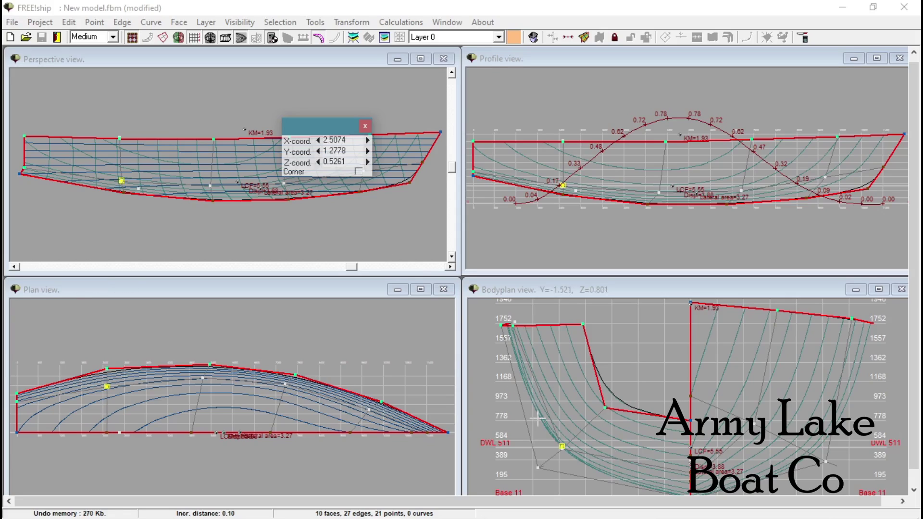
Step: Check the hull's bilge point in the body plan and set the lowest added point's X-coordinate to 2.50
{"action": "left_click", "coordinate": [563, 447]}
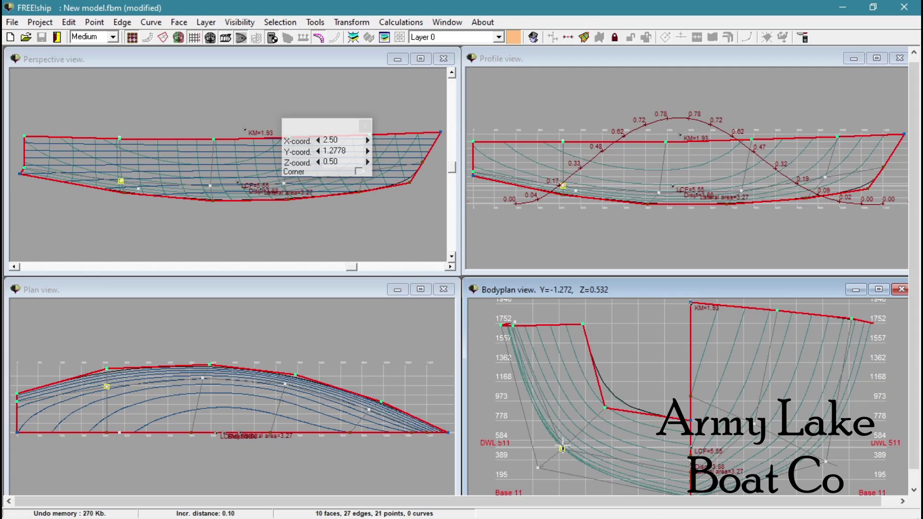
{"action": "left_click_drag", "start_coordinate": [563, 447], "coordinate": [562, 446]}
{"action": "key", "text": "ctrl+z"}
{"action": "left_click", "coordinate": [138, 189]}
{"action": "left_click", "coordinate": [342, 140]}
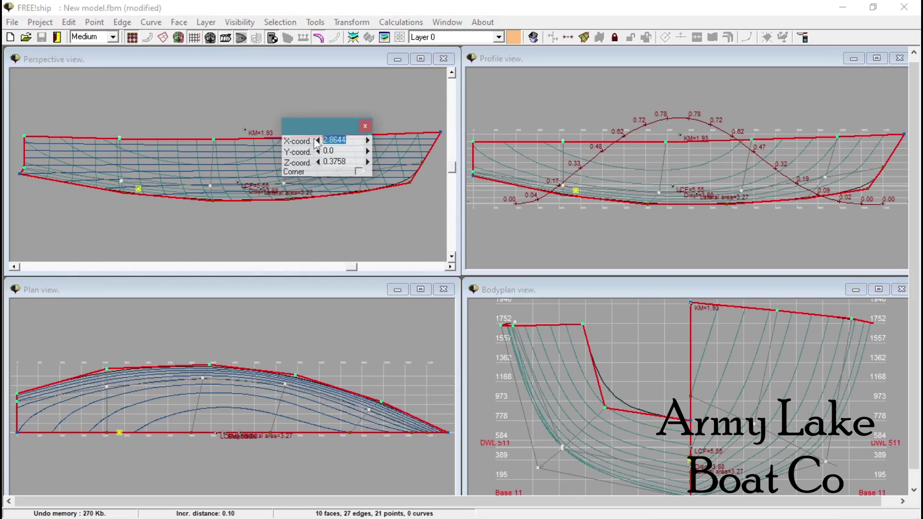
{"action": "type", "text": "2.5"}
{"action": "key", "text": "Return"}
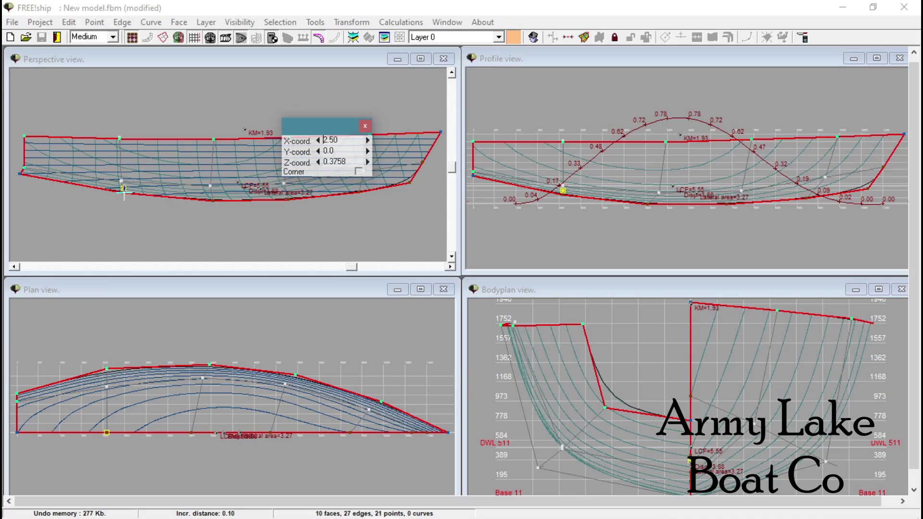
Step: Check the keel point's height at the first station and set the lowest added point's Z-coordinate to 0.24
{"action": "left_click_drag", "start_coordinate": [123, 189], "coordinate": [124, 192]}
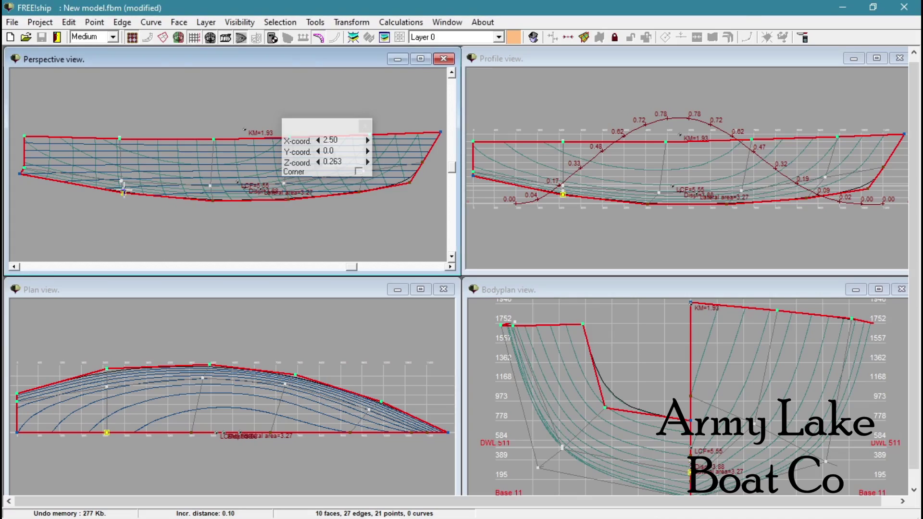
{"action": "key", "text": "ctrl+z"}
{"action": "left_click", "coordinate": [349, 162]}
{"action": "left_click_drag", "start_coordinate": [349, 162], "coordinate": [295, 167]}
{"action": "type", "text": "0.24"}
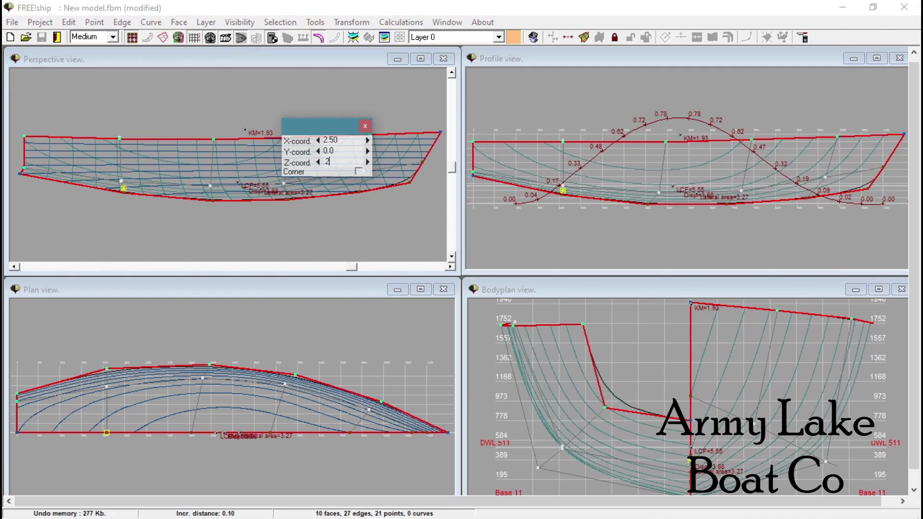
{"action": "key", "text": "Return"}
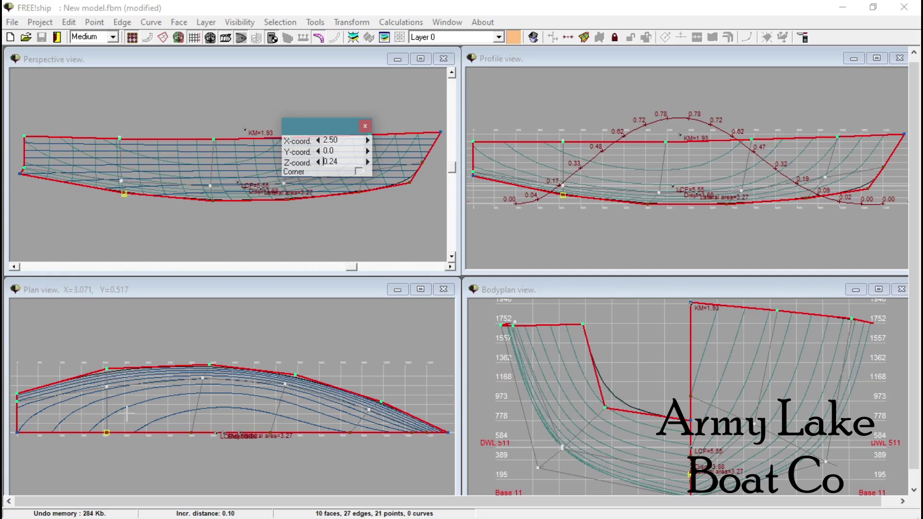
Step: Examine the added points' alignment with the hull's control points in the plan and body plan views
{"action": "left_click", "coordinate": [133, 346]}
{"action": "scroll", "coordinate": [133, 385], "scroll_direction": "up", "scroll_amount": 5}
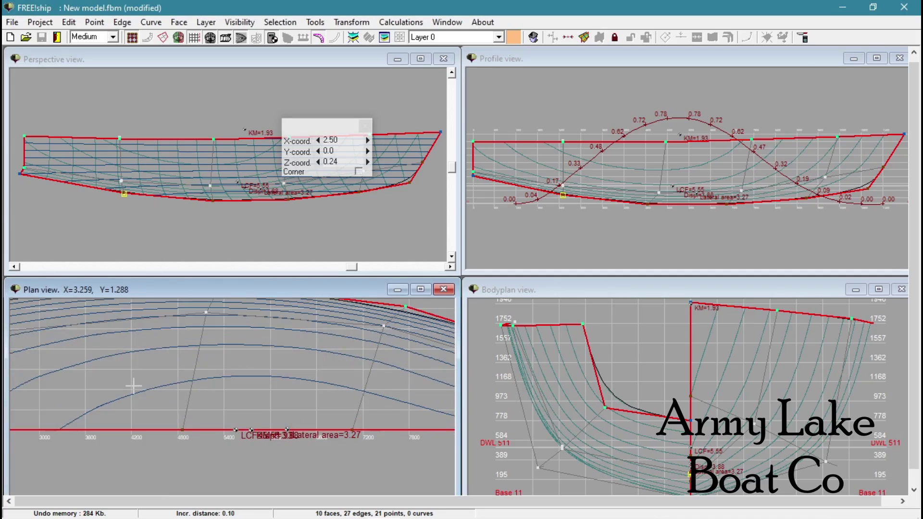
{"action": "scroll", "coordinate": [243, 397], "scroll_direction": "up", "scroll_amount": 3}
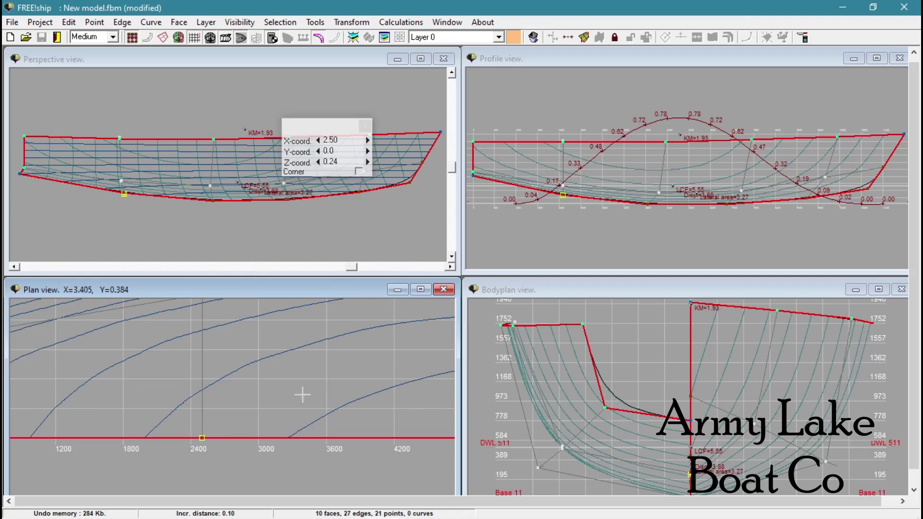
{"action": "scroll", "coordinate": [302, 395], "scroll_direction": "up", "scroll_amount": 2}
{"action": "scroll", "coordinate": [302, 395], "scroll_direction": "down", "scroll_amount": 6}
{"action": "scroll", "coordinate": [302, 394], "scroll_direction": "down", "scroll_amount": 1}
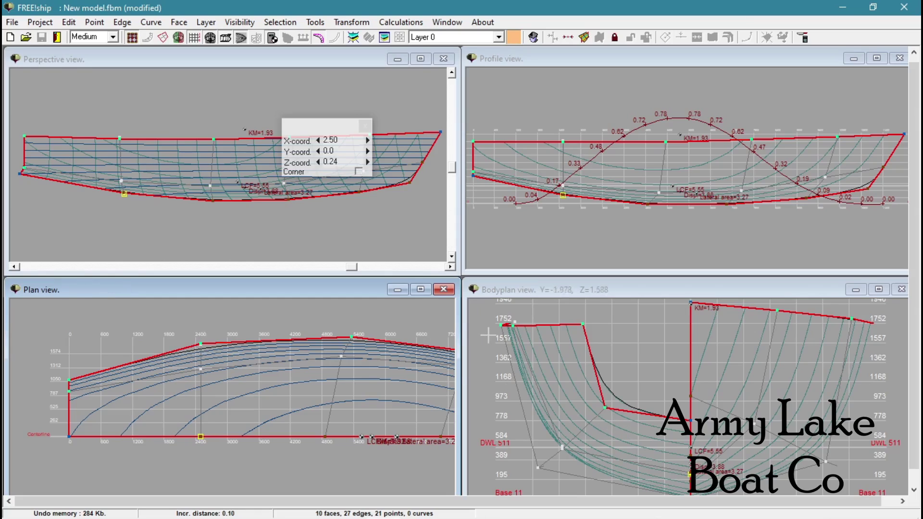
{"action": "left_click_drag", "start_coordinate": [632, 288], "coordinate": [351, 198]}
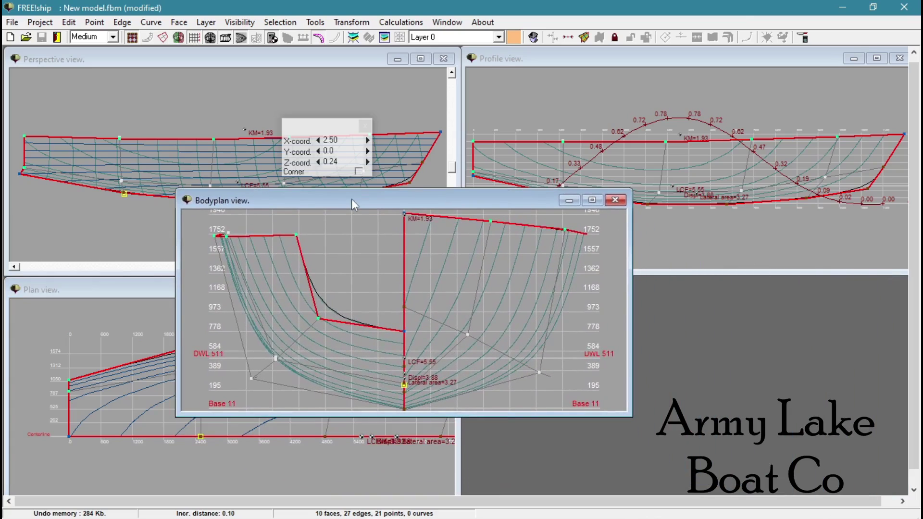
{"action": "scroll", "coordinate": [332, 292], "scroll_direction": "up", "scroll_amount": 5}
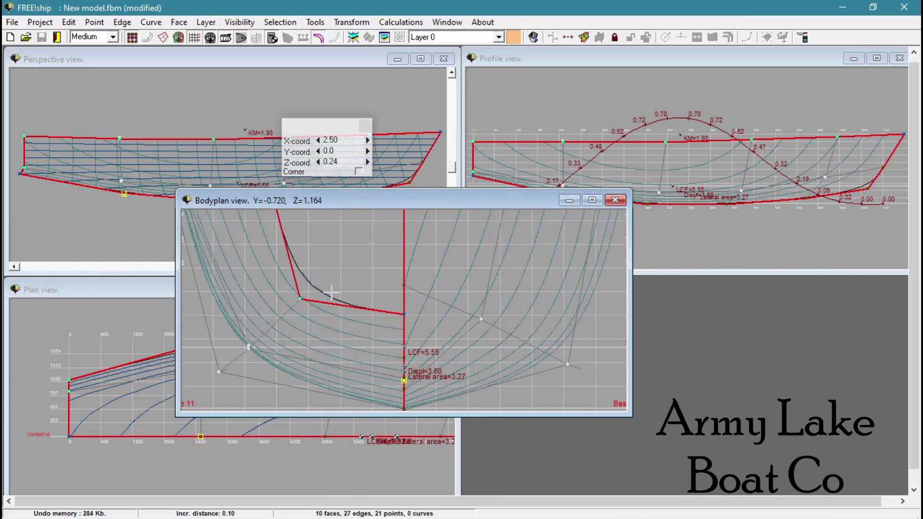
{"action": "scroll", "coordinate": [332, 292], "scroll_direction": "up", "scroll_amount": 2}
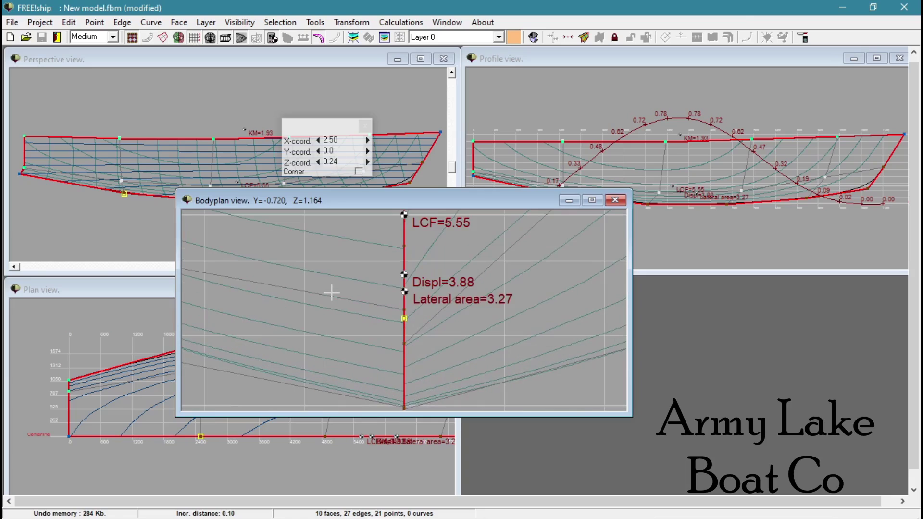
{"action": "scroll", "coordinate": [331, 292], "scroll_direction": "down", "scroll_amount": 4}
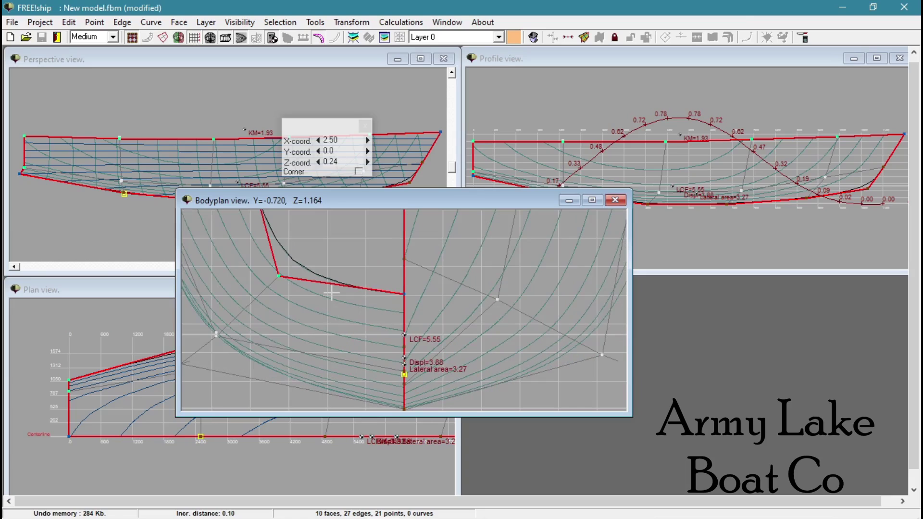
{"action": "scroll", "coordinate": [268, 307], "scroll_direction": "down", "scroll_amount": 2}
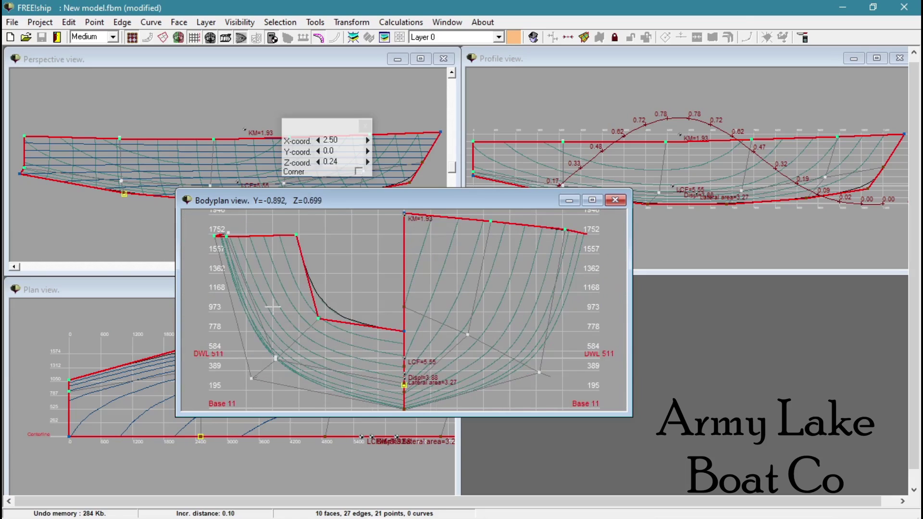
Step: Create a new bulkhead face from the three added keel, bilge and sheer points at X 2.50
{"action": "left_click", "coordinate": [275, 356]}
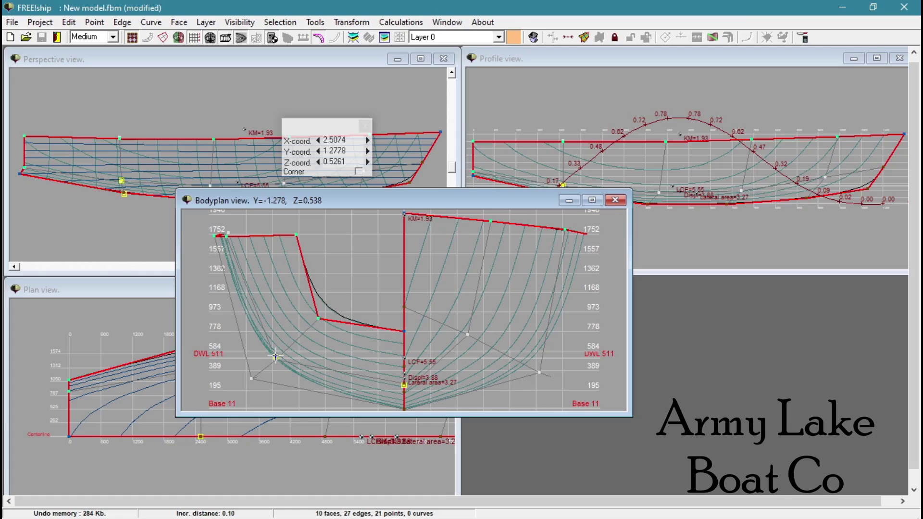
{"action": "left_click", "coordinate": [228, 233]}
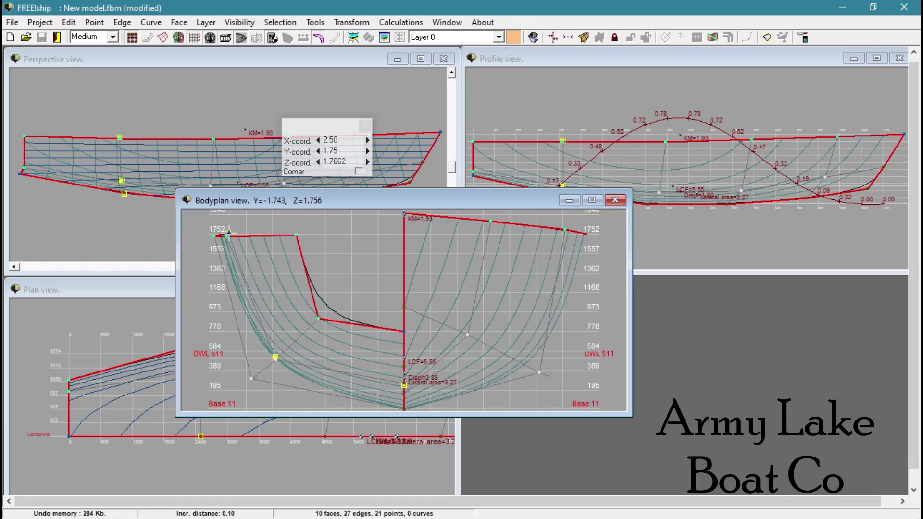
{"action": "left_click", "coordinate": [179, 22]}
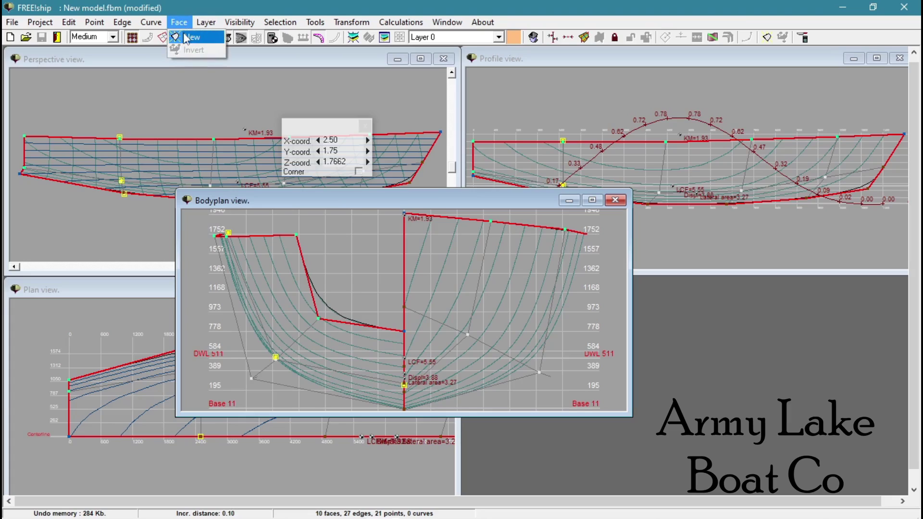
{"action": "left_click", "coordinate": [190, 37]}
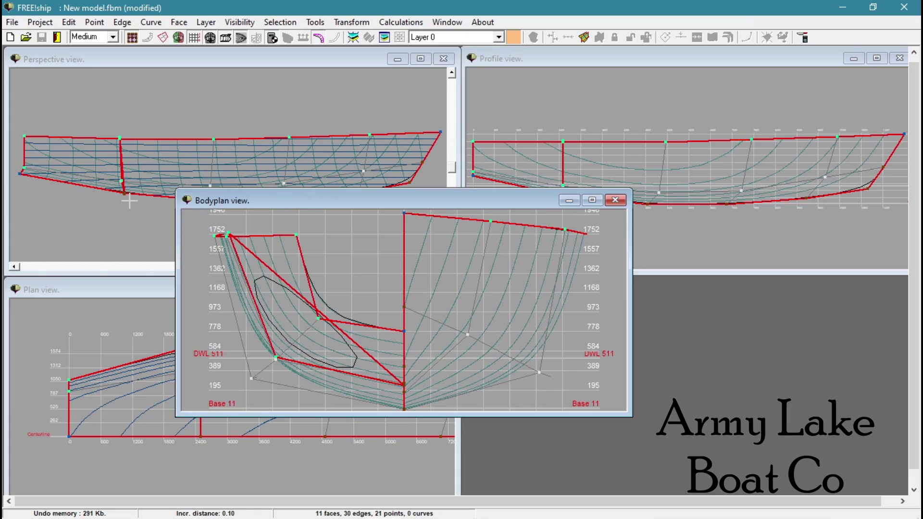
Step: Make the bulkhead's sheer point and keel point corner points
{"action": "left_click", "coordinate": [228, 233]}
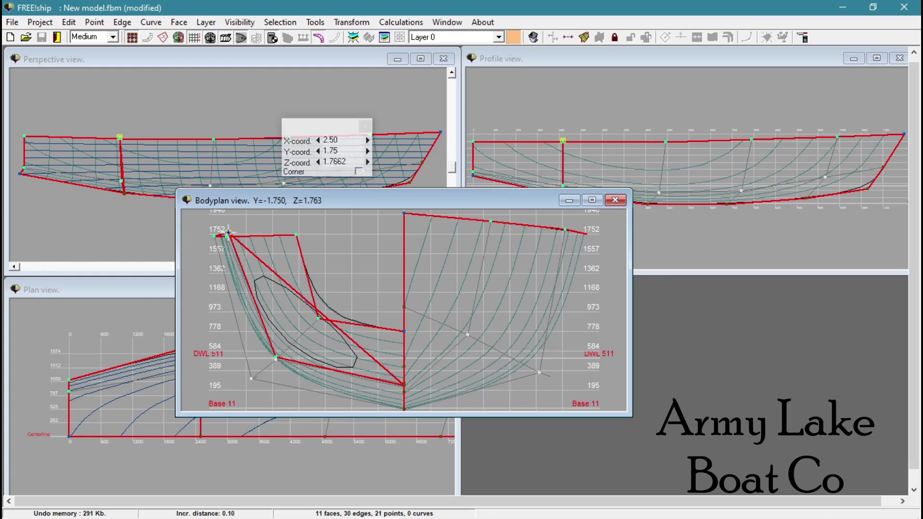
{"action": "left_click", "coordinate": [360, 170]}
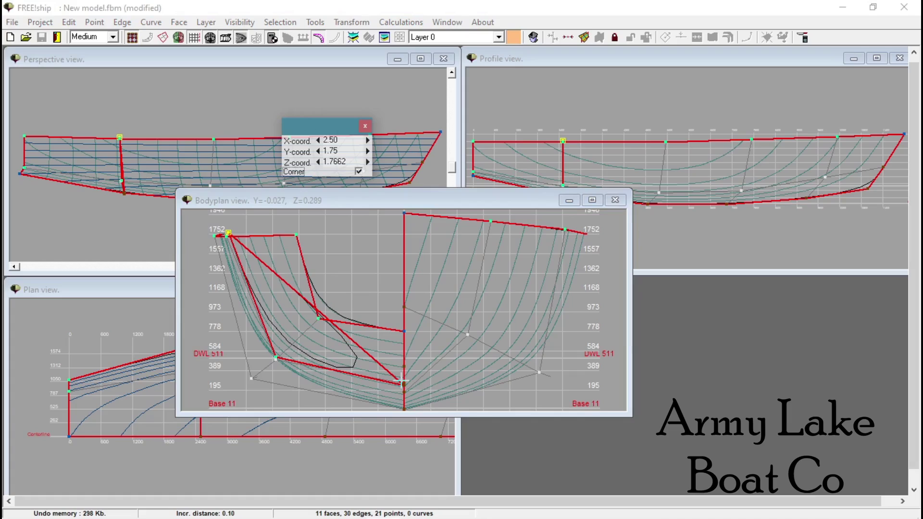
{"action": "scroll", "coordinate": [401, 381], "scroll_direction": "up", "scroll_amount": 6}
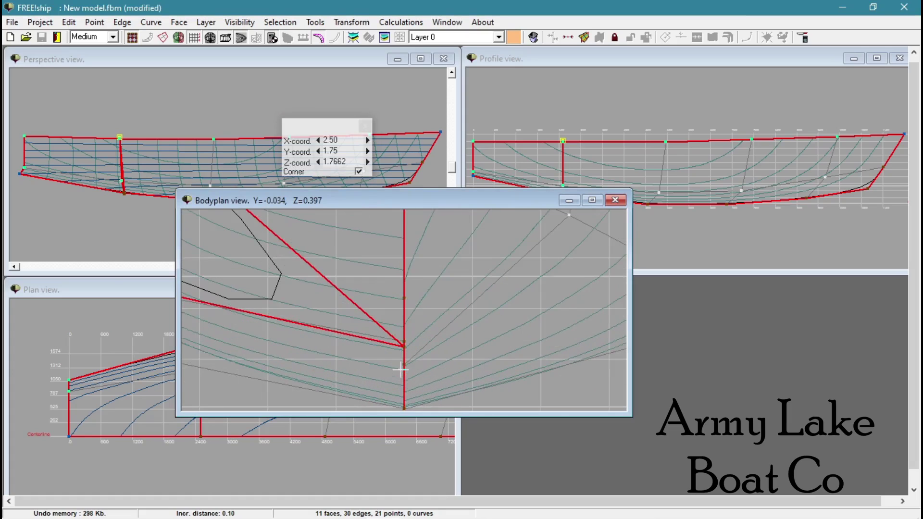
{"action": "left_click", "coordinate": [404, 247]}
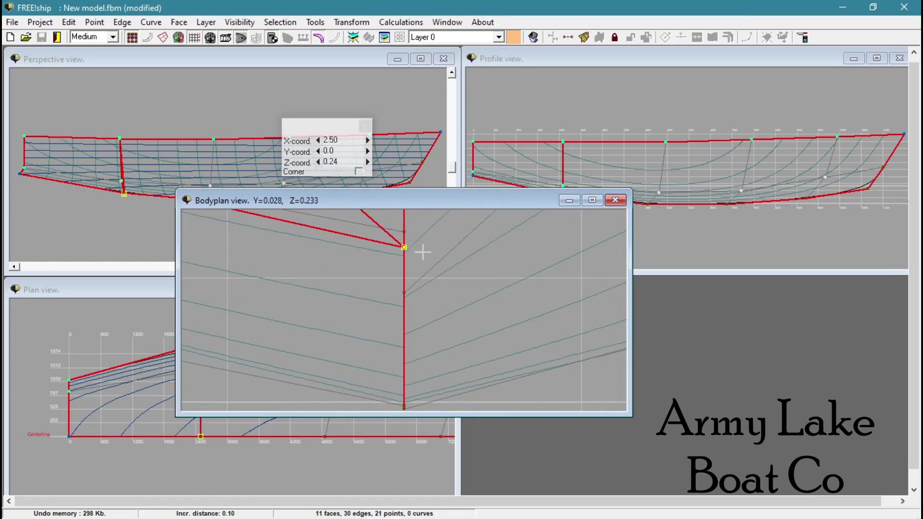
{"action": "left_click", "coordinate": [359, 172]}
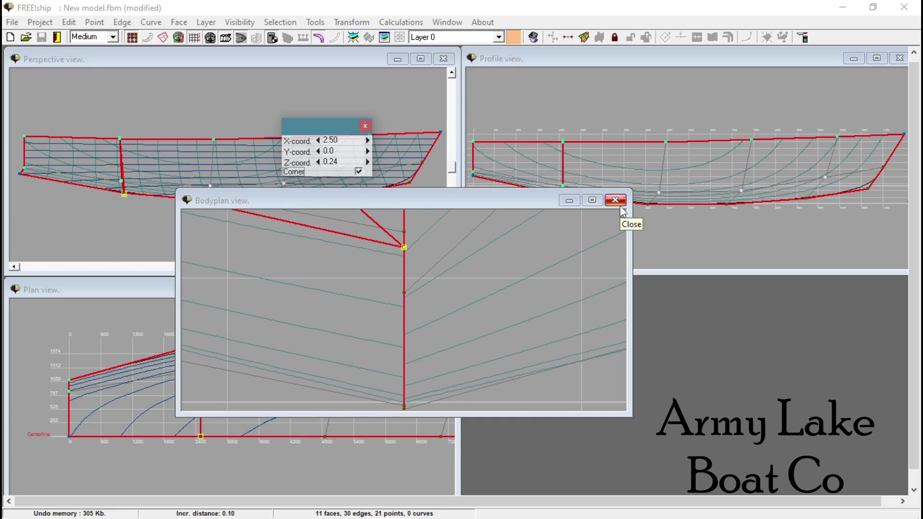
Step: Move the body plan view clear of the other views and display the perspective view in Shade mode to inspect the bulkhead
{"action": "left_click_drag", "start_coordinate": [459, 204], "coordinate": [731, 291]}
{"action": "left_click_drag", "start_coordinate": [348, 265], "coordinate": [412, 265]}
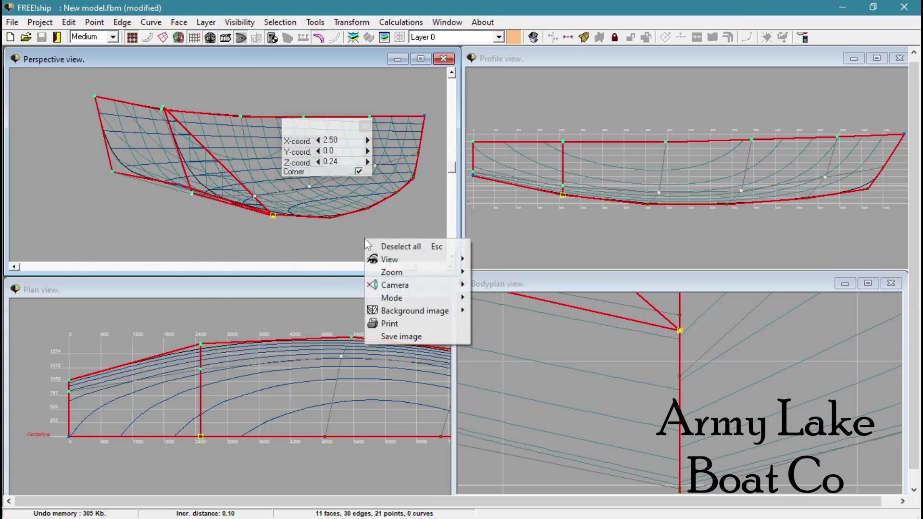
{"action": "right_click", "coordinate": [364, 238]}
{"action": "mouse_move", "coordinate": [414, 298]}
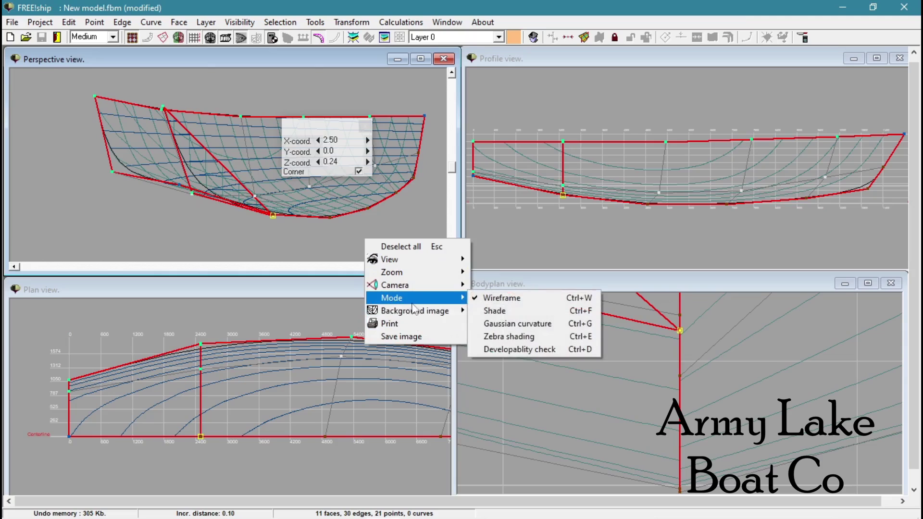
{"action": "left_click", "coordinate": [480, 310]}
{"action": "mouse_move", "coordinate": [411, 268]}
{"action": "left_mouse_down"}
{"action": "mouse_move", "coordinate": [398, 274]}
{"action": "mouse_move", "coordinate": [426, 272]}
{"action": "left_mouse_up"}
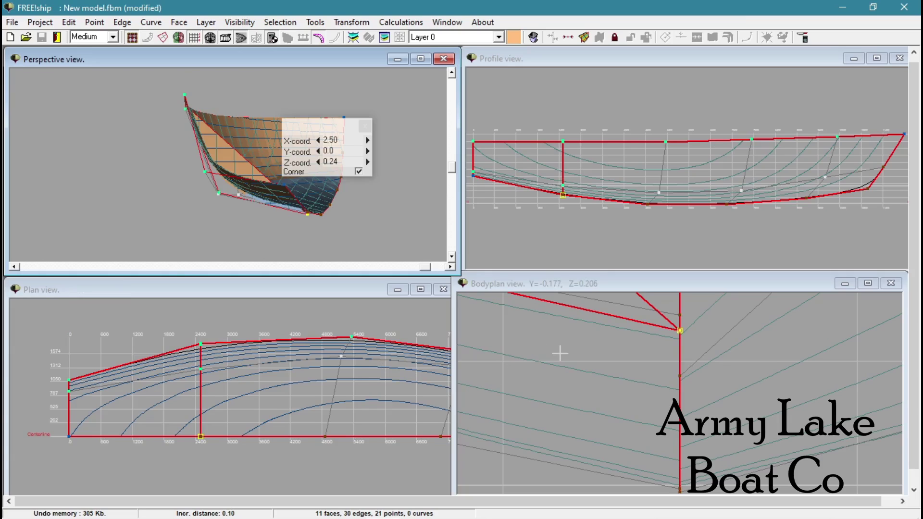
Step: Move the bulkhead's bilge point slightly inward in the body plan, to about Y 1.25 and Z 0.54
{"action": "left_click", "coordinate": [571, 336]}
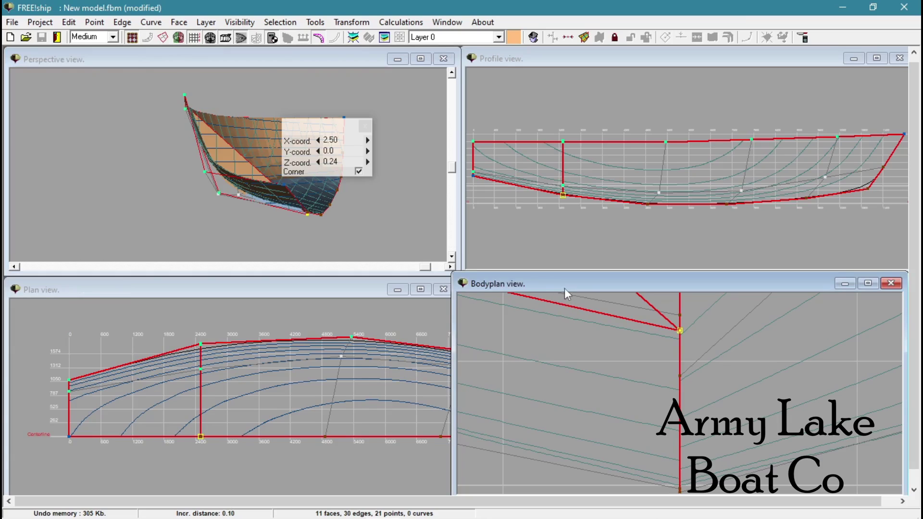
{"action": "scroll", "coordinate": [572, 334], "scroll_direction": "down", "scroll_amount": 5}
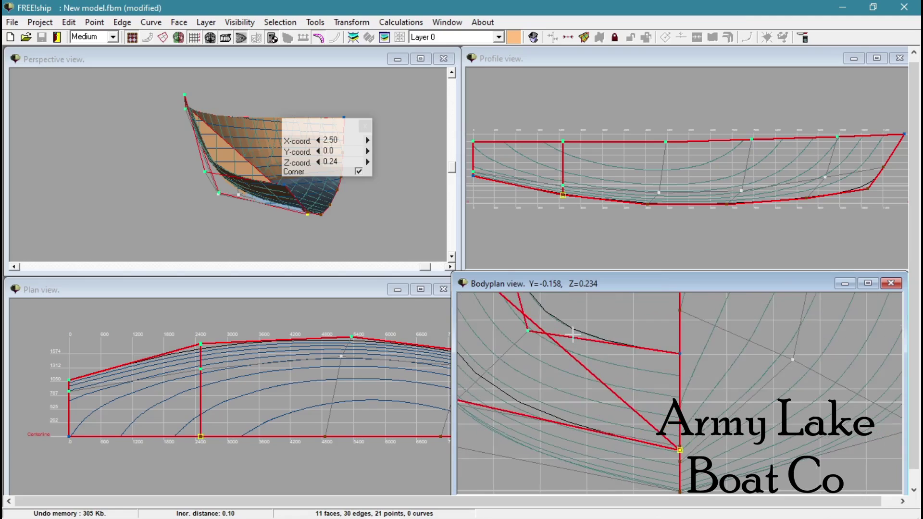
{"action": "left_click", "coordinate": [492, 416]}
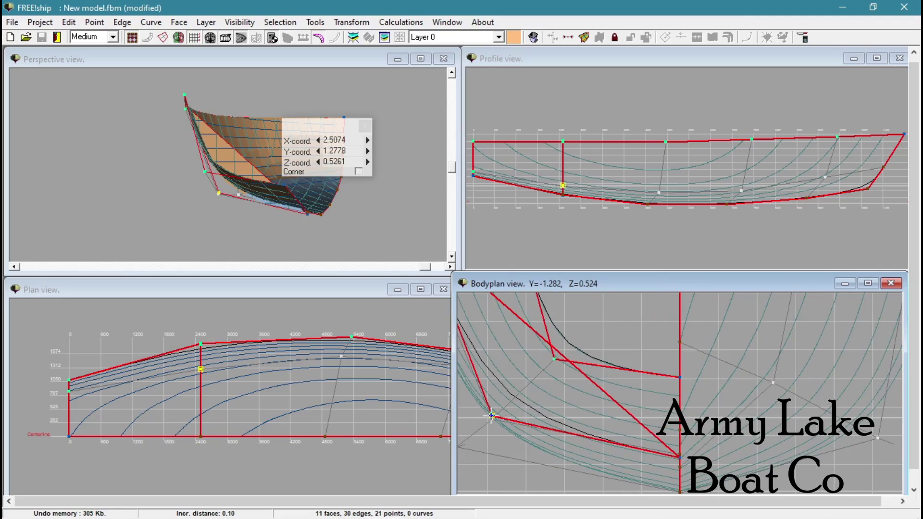
{"action": "mouse_move", "coordinate": [491, 416]}
{"action": "left_mouse_down"}
{"action": "mouse_move", "coordinate": [507, 409]}
{"action": "mouse_move", "coordinate": [485, 420]}
{"action": "mouse_move", "coordinate": [496, 413]}
{"action": "left_mouse_up"}
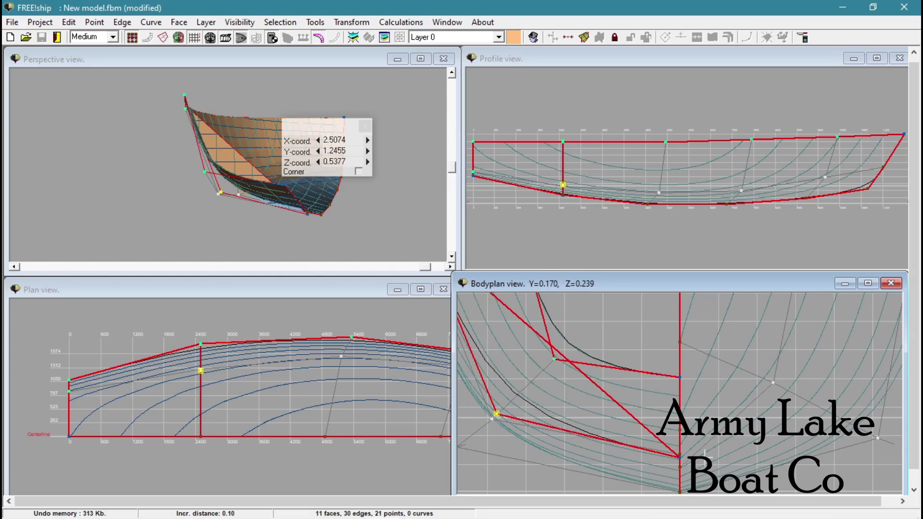
Step: Raise the bulkhead's keel point along the centreline in the body plan to about Z 0.29
{"action": "left_click", "coordinate": [680, 457]}
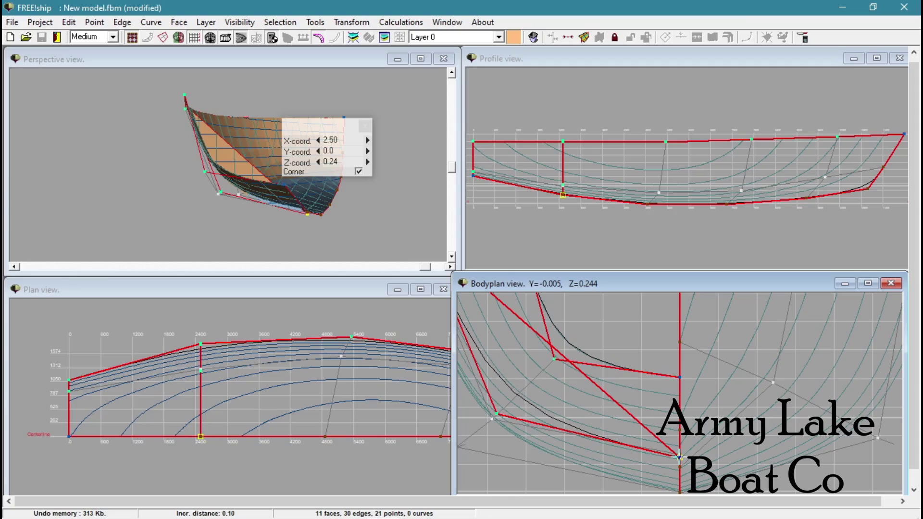
{"action": "left_click_drag", "start_coordinate": [679, 457], "coordinate": [679, 450]}
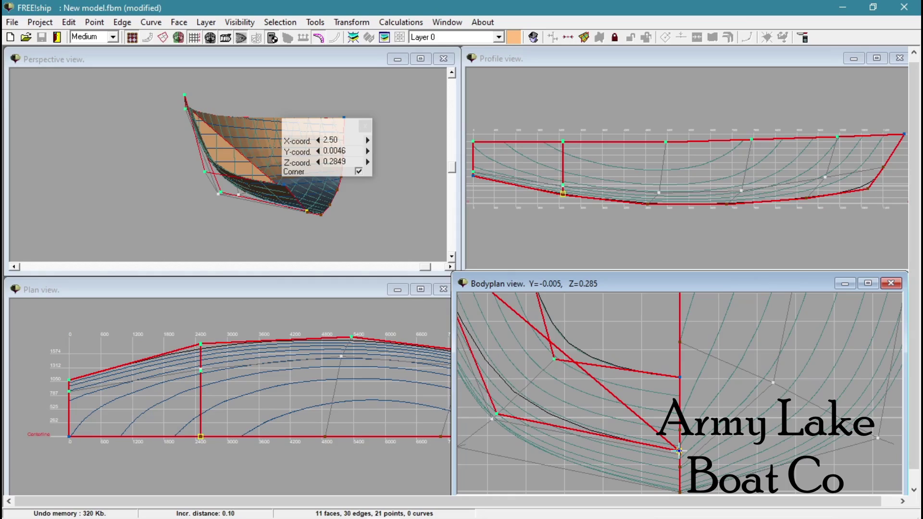
{"action": "left_click_drag", "start_coordinate": [679, 450], "coordinate": [679, 449]}
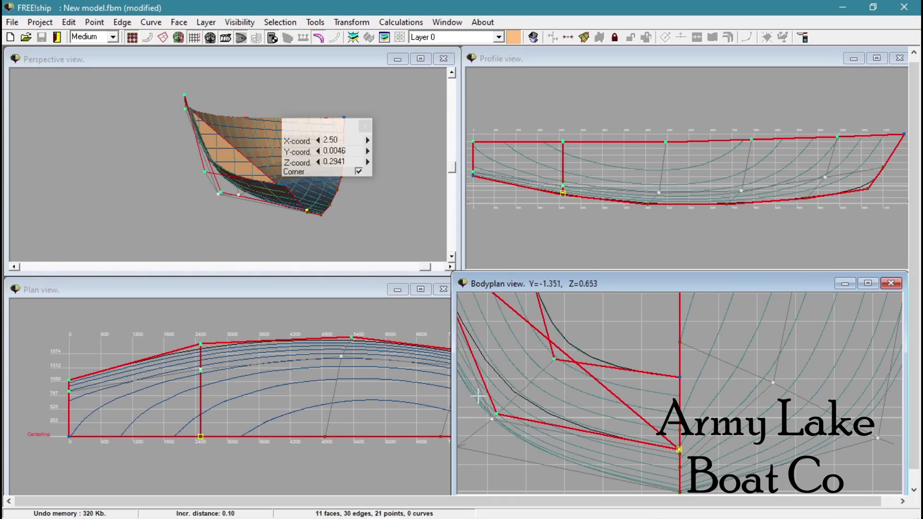
Step: Move the bulkhead's sheer point inward to about Y 1.70 and Z 1.75, and check the bulkhead's fit inside the shaded hull
{"action": "mouse_move", "coordinate": [424, 267]}
{"action": "left_mouse_down"}
{"action": "mouse_move", "coordinate": [406, 268]}
{"action": "mouse_move", "coordinate": [430, 271]}
{"action": "left_mouse_up"}
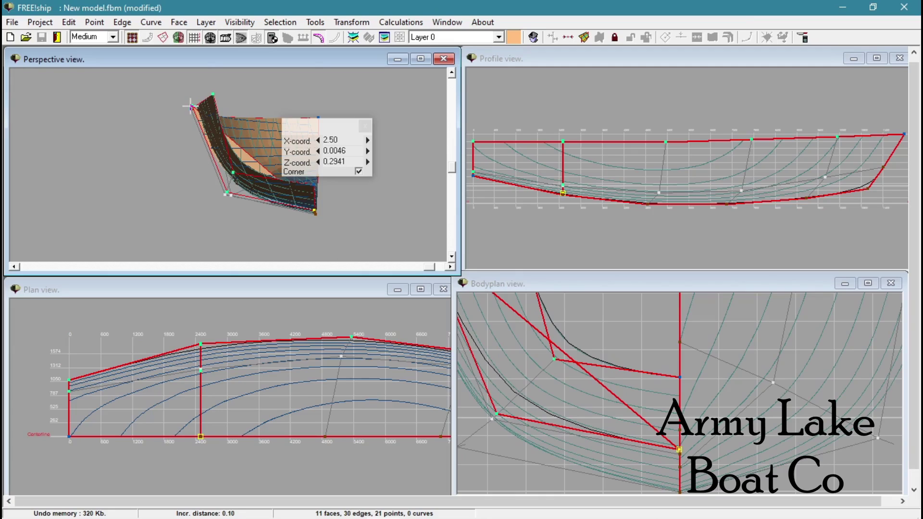
{"action": "left_click", "coordinate": [601, 390]}
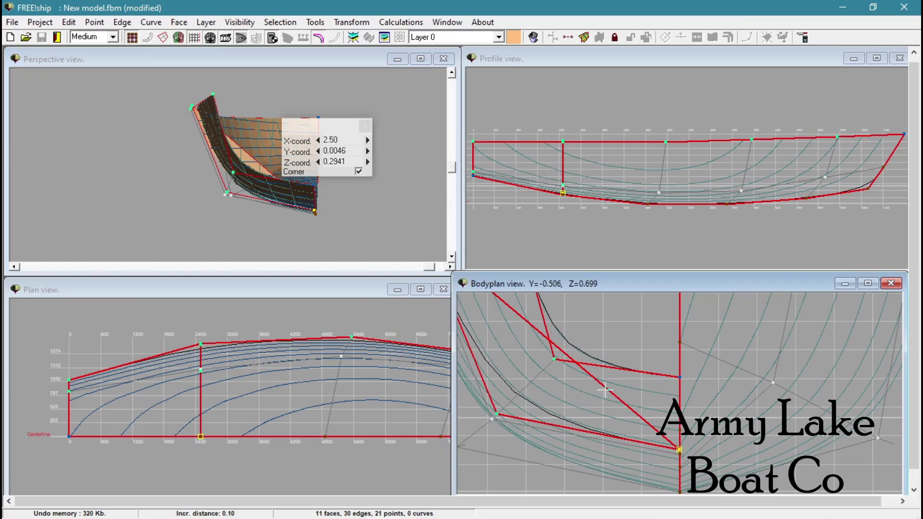
{"action": "scroll", "coordinate": [604, 390], "scroll_direction": "down", "scroll_amount": 2}
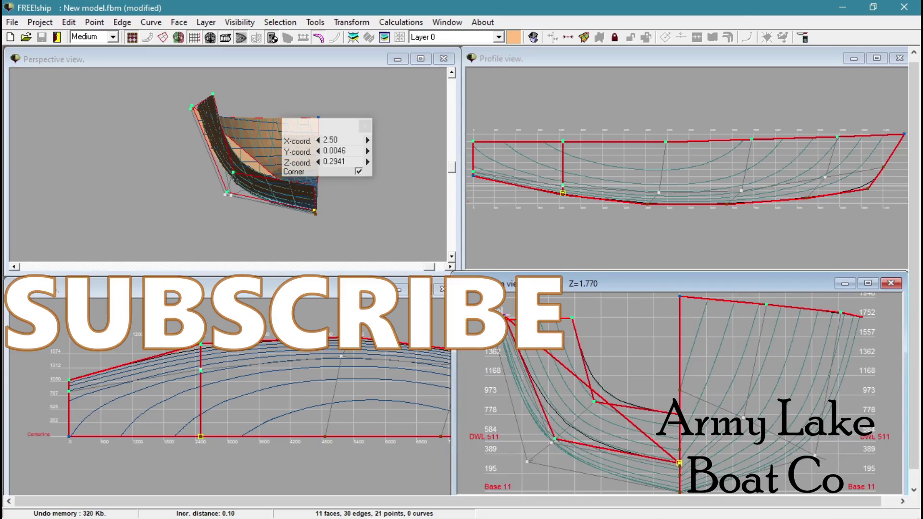
{"action": "left_click", "coordinate": [504, 315]}
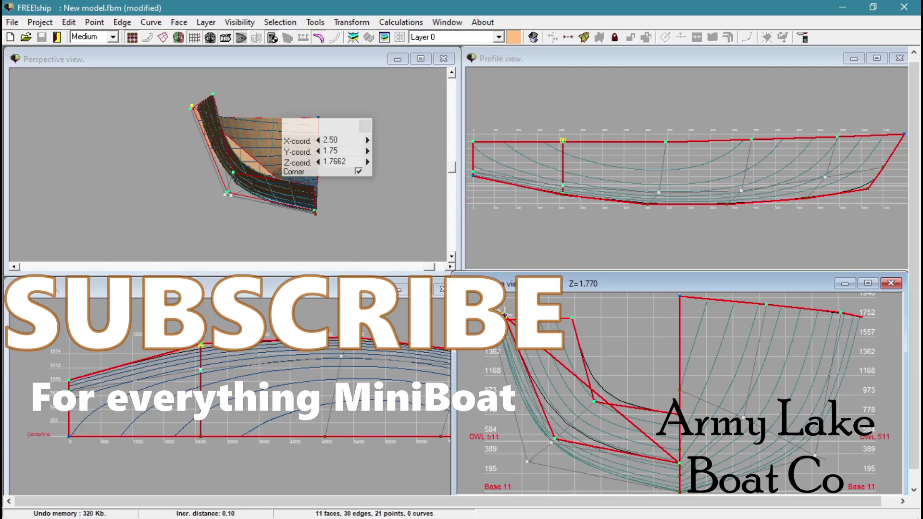
{"action": "left_click_drag", "start_coordinate": [505, 315], "coordinate": [510, 316]}
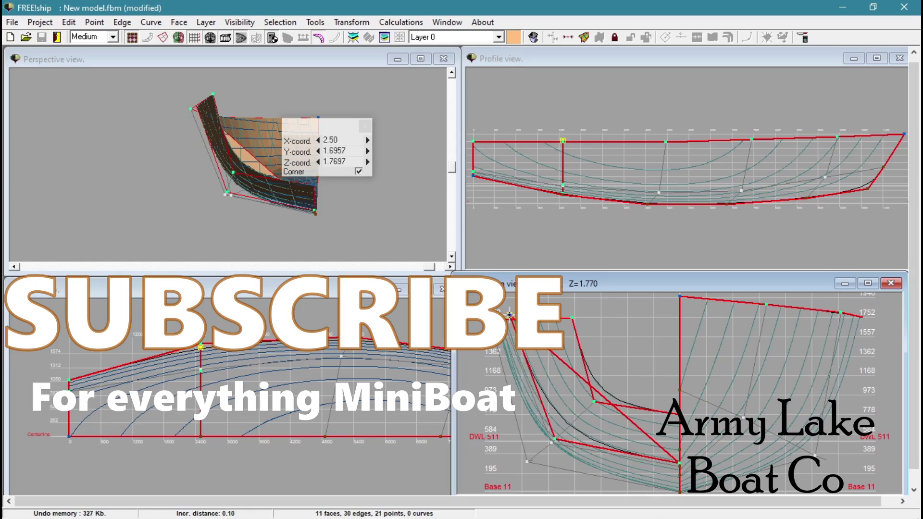
{"action": "left_click_drag", "start_coordinate": [509, 315], "coordinate": [510, 316]}
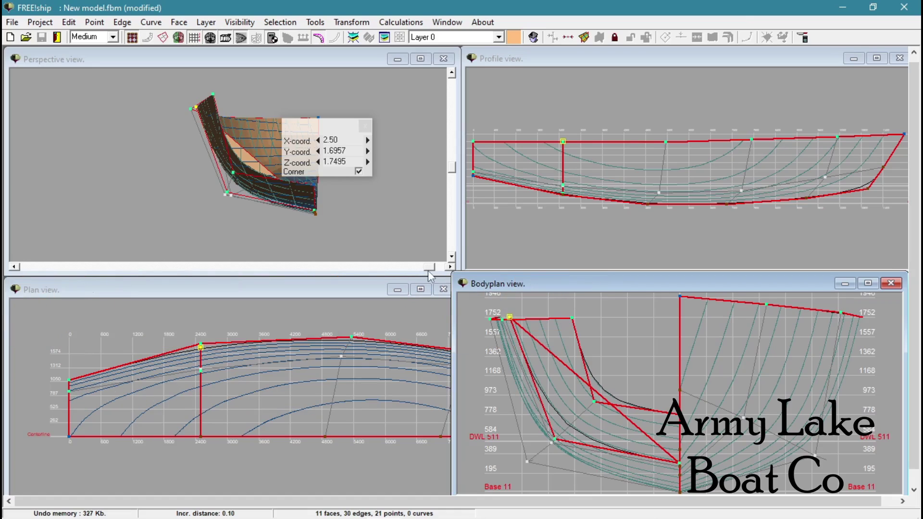
{"action": "mouse_move", "coordinate": [428, 271]}
{"action": "left_mouse_down"}
{"action": "mouse_move", "coordinate": [379, 272]}
{"action": "mouse_move", "coordinate": [436, 277]}
{"action": "left_mouse_up"}
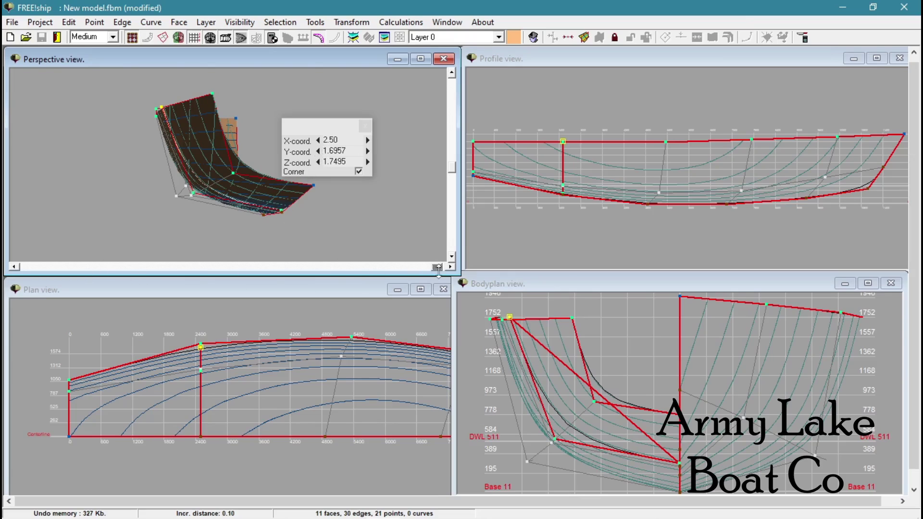
{"action": "left_click_drag", "start_coordinate": [436, 267], "coordinate": [383, 267]}
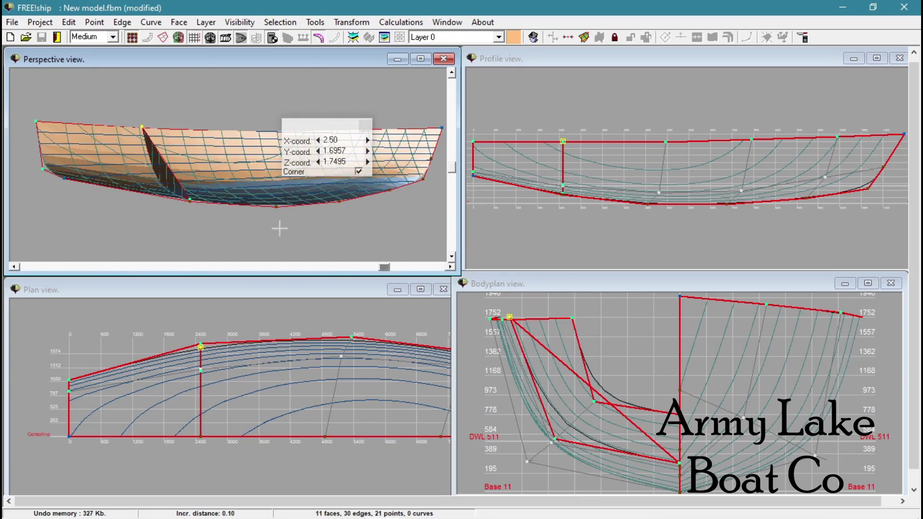